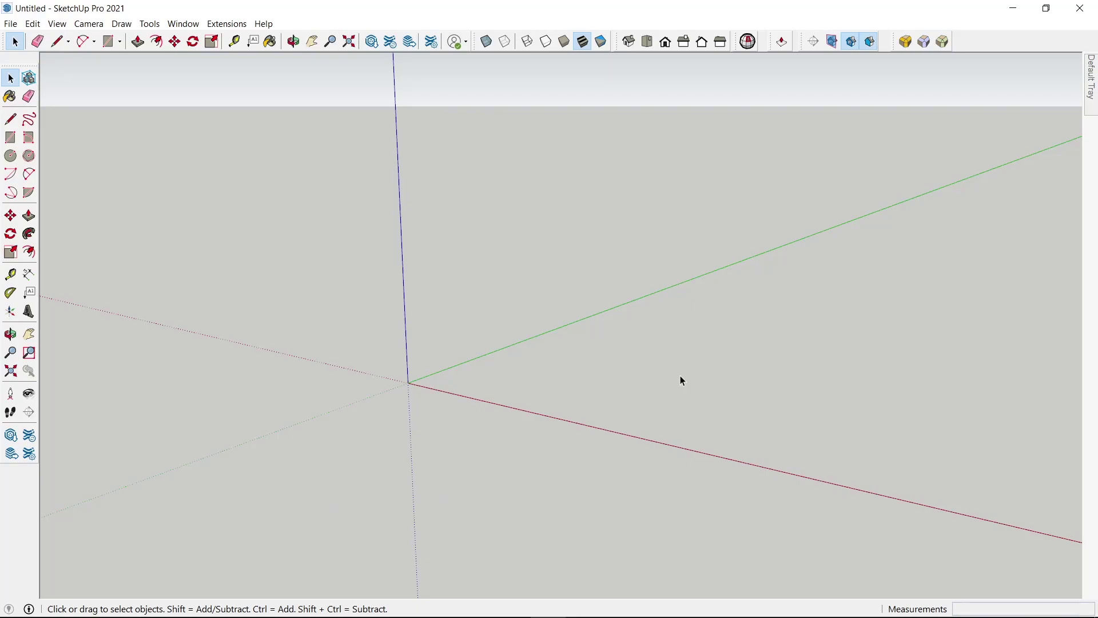
Step: Import the sideboard JPG photo and place it as a small image flat on the ground
mouse_move(681, 375)
middle_mouse_down()
mouse_move(663, 385)
mouse_move(725, 393)
middle_mouse_up()
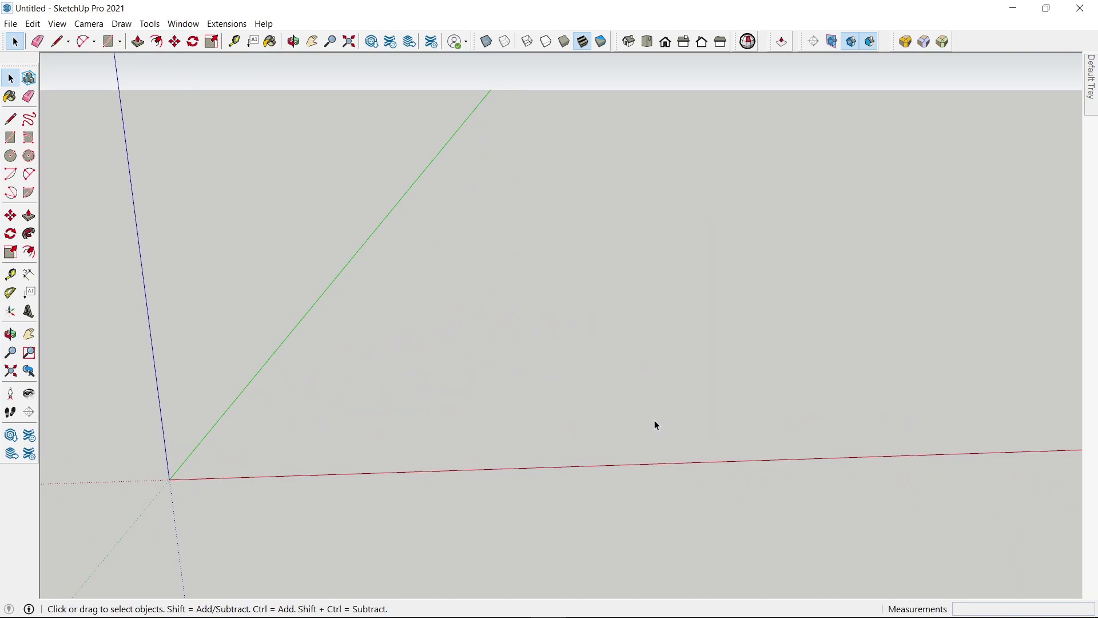
mouse_move(633, 422)
middle_mouse_down()
mouse_move(591, 429)
mouse_move(749, 482)
middle_mouse_up()
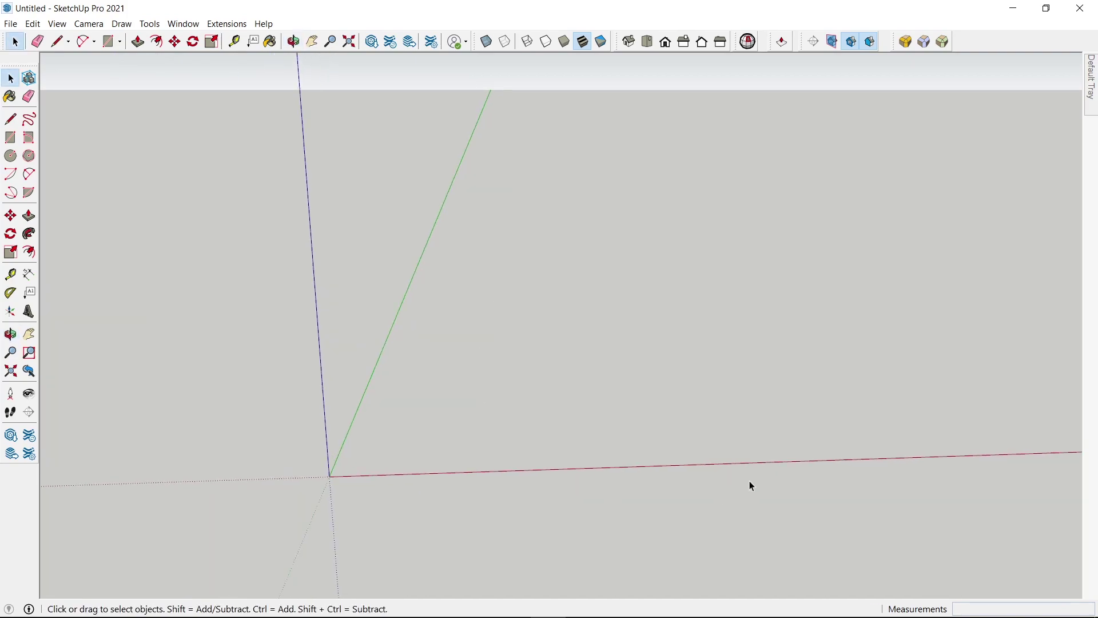
left_click(11, 23)
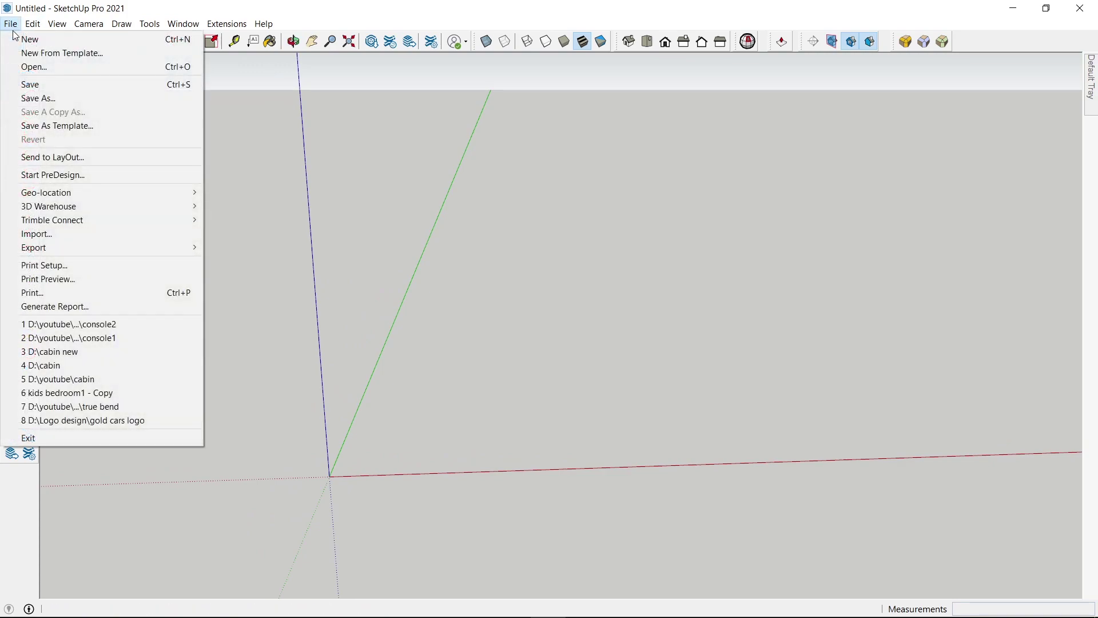
left_click(70, 236)
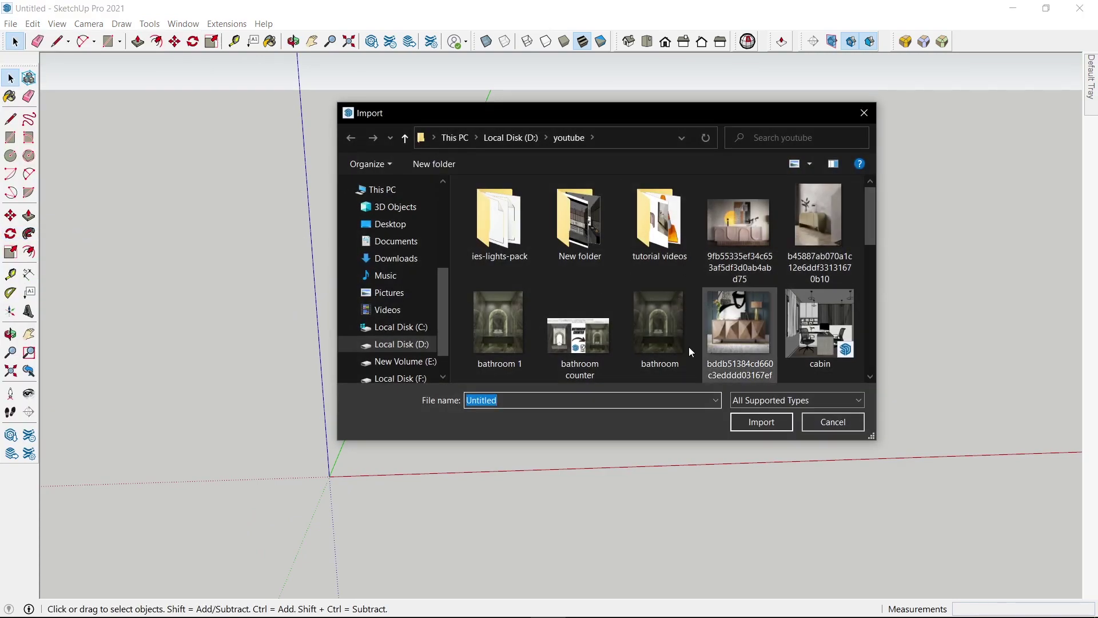
left_click(737, 337)
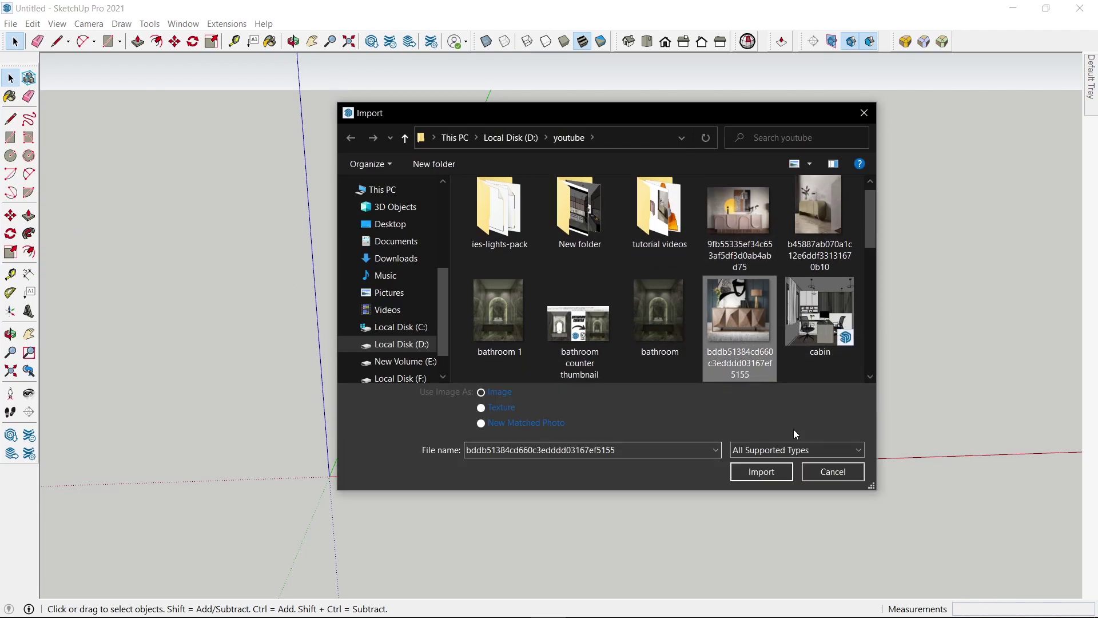
left_click(766, 473)
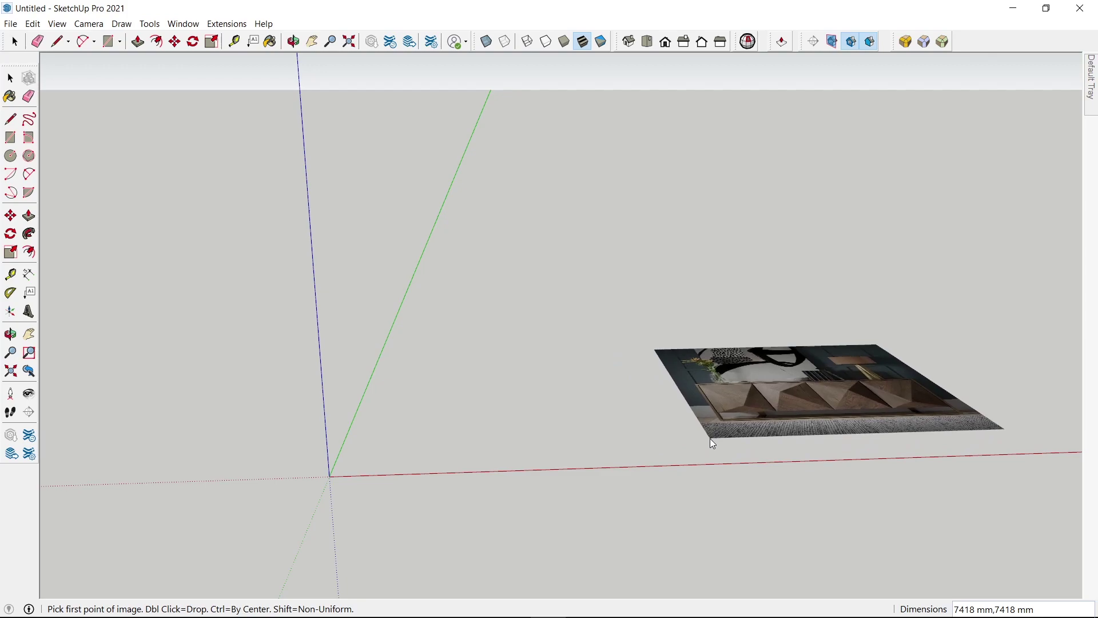
left_click(709, 438)
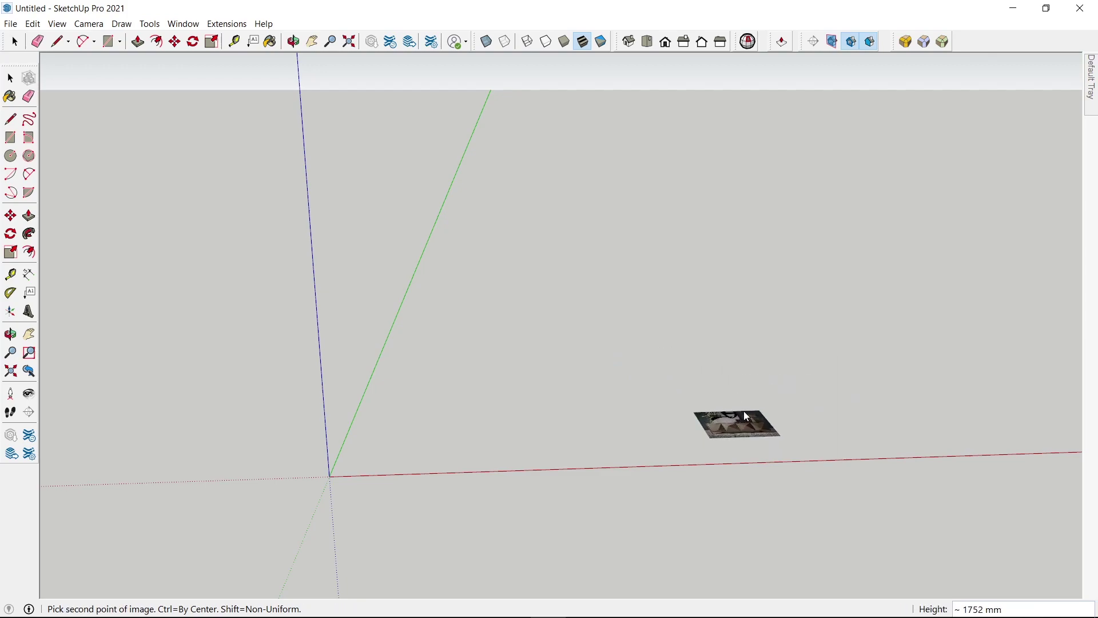
left_click(744, 411)
scroll(705, 438, "up", 3)
Step: Rotate the sideboard photo 90° about its corner so it stands upright
key("q")
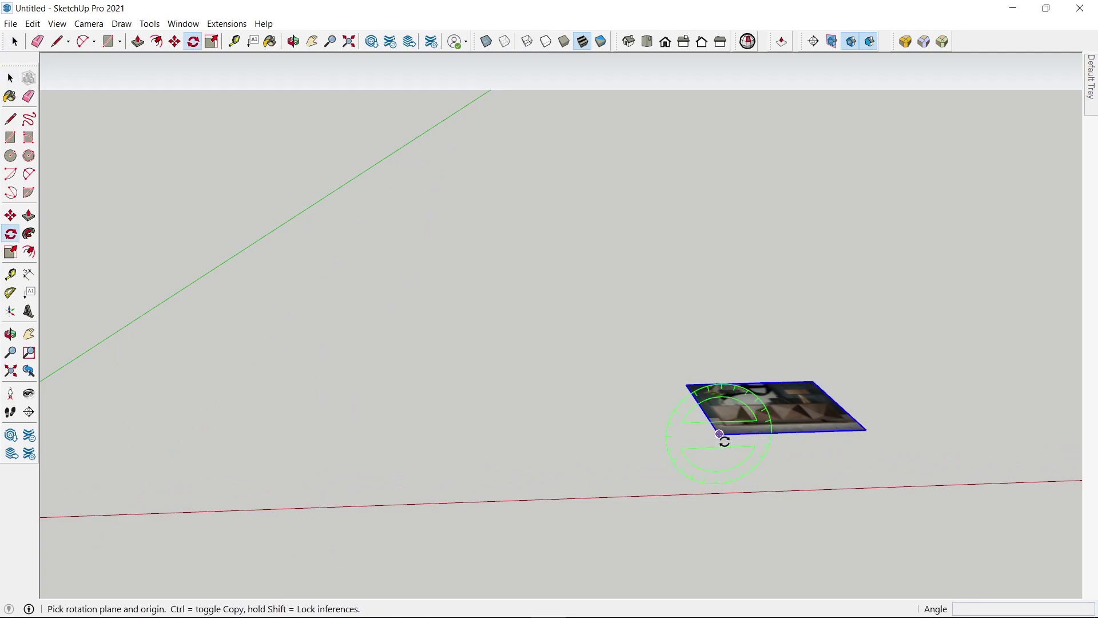
left_click_drag(719, 433, 739, 459)
left_click(739, 459)
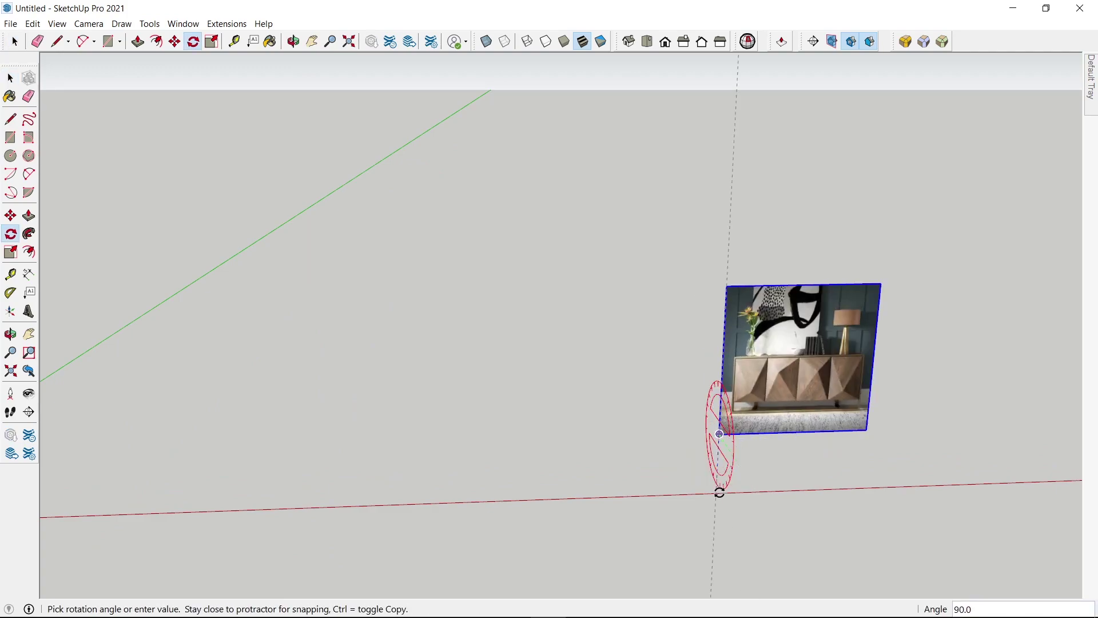
left_click(719, 492)
scroll(807, 432, "up", 2)
scroll(778, 426, "up", 2)
scroll(657, 300, "up", 2)
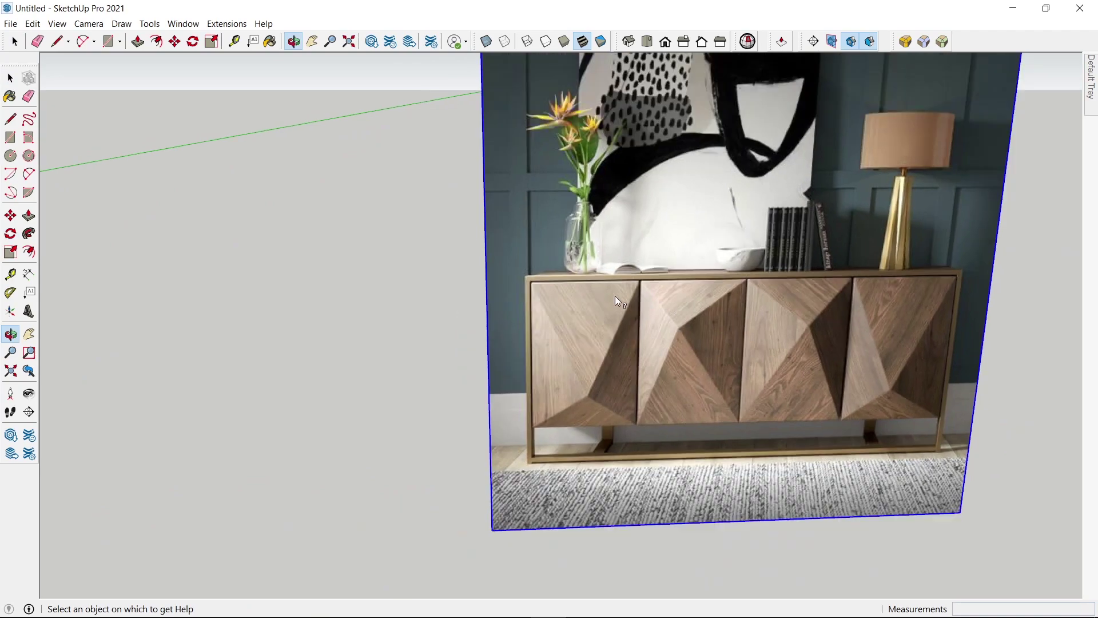
scroll(615, 296, "down", 3)
scroll(626, 302, "up", 3)
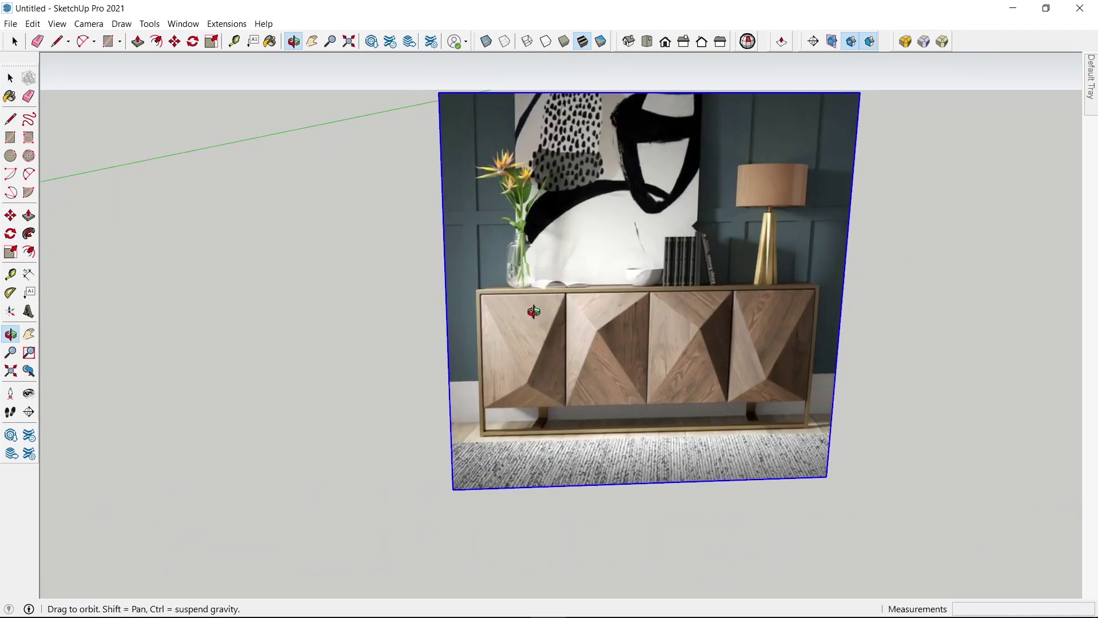
scroll(533, 312, "down", 2)
Step: Orbit and zoom around the upright photo to inspect it
left_click_drag(519, 325, 844, 295)
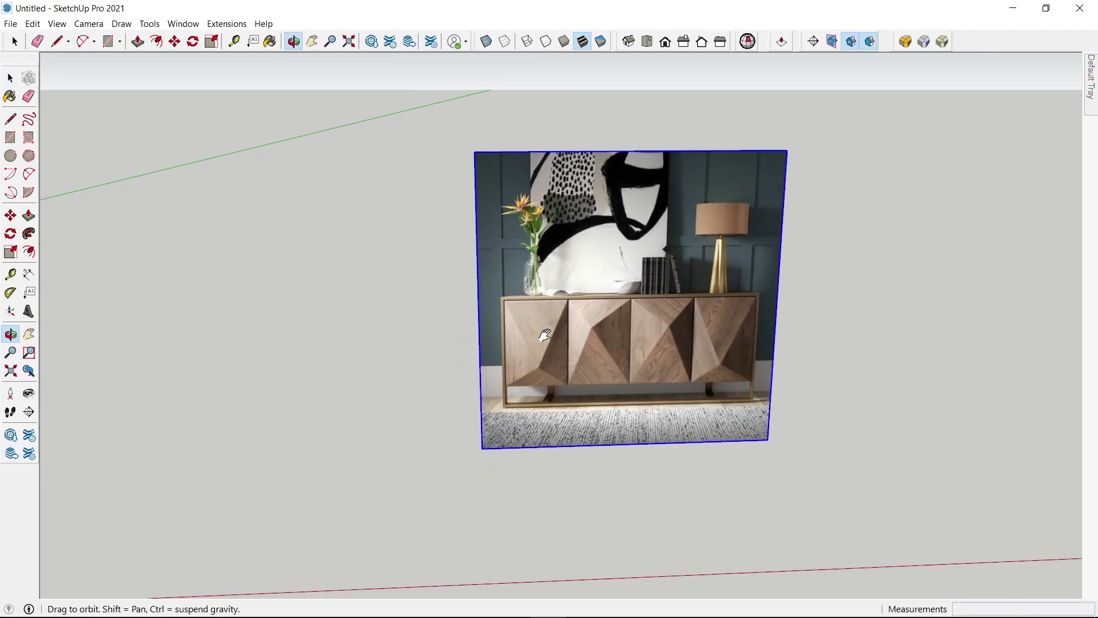
left_click_drag(543, 367, 549, 449)
scroll(561, 392, "down", 2)
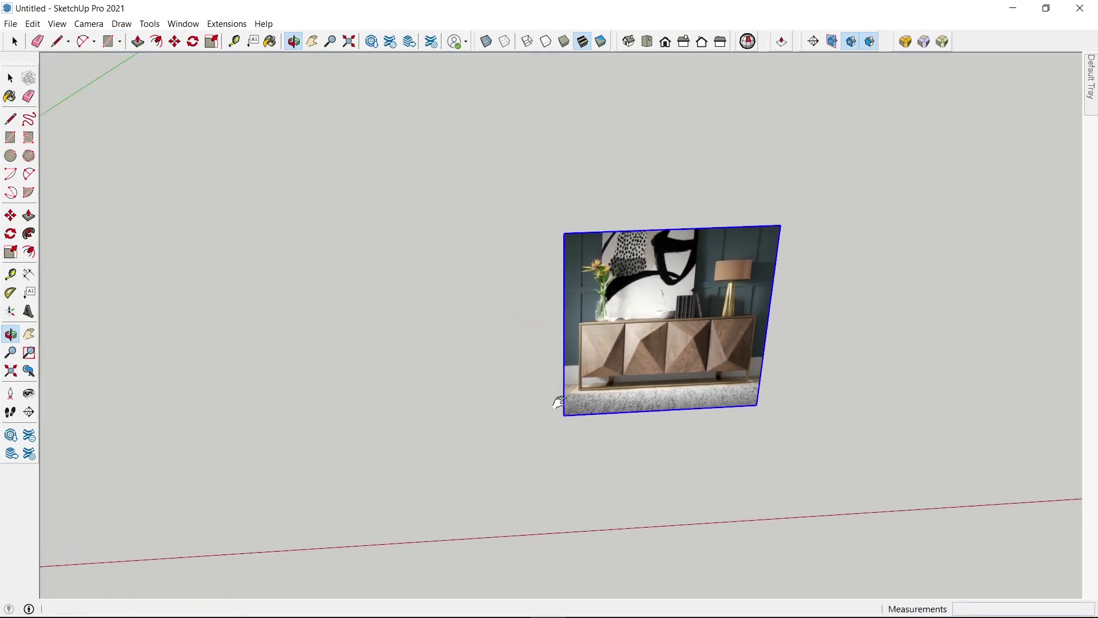
left_click_drag(561, 392, 676, 367)
key("r")
key("l")
key("space")
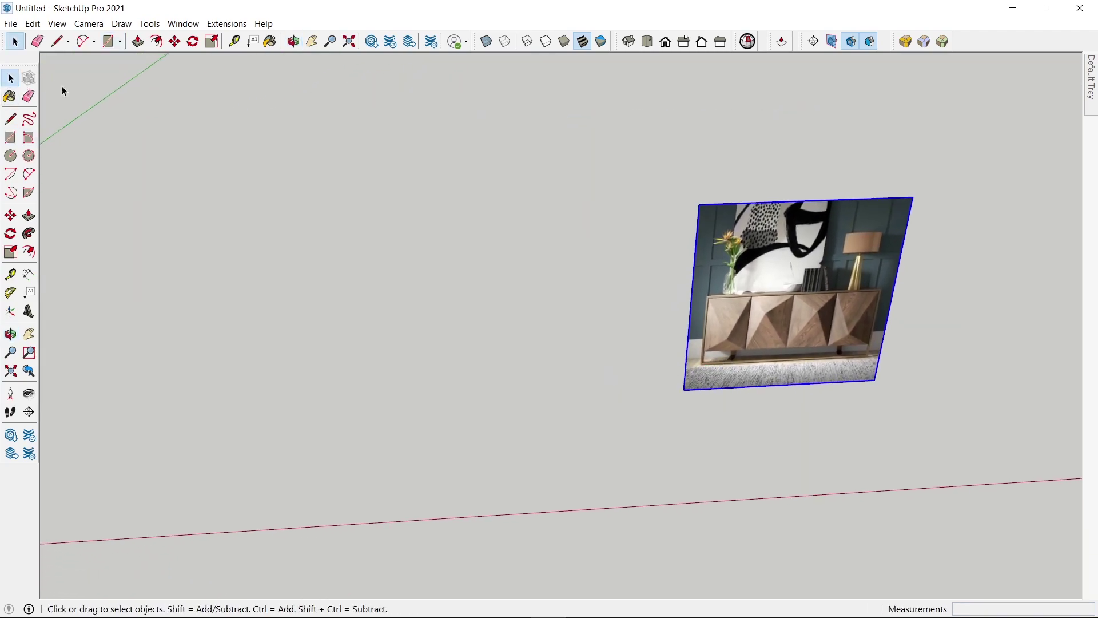
Step: Draw an 1800 × 450 mm base rectangle on the ground
left_click(108, 42)
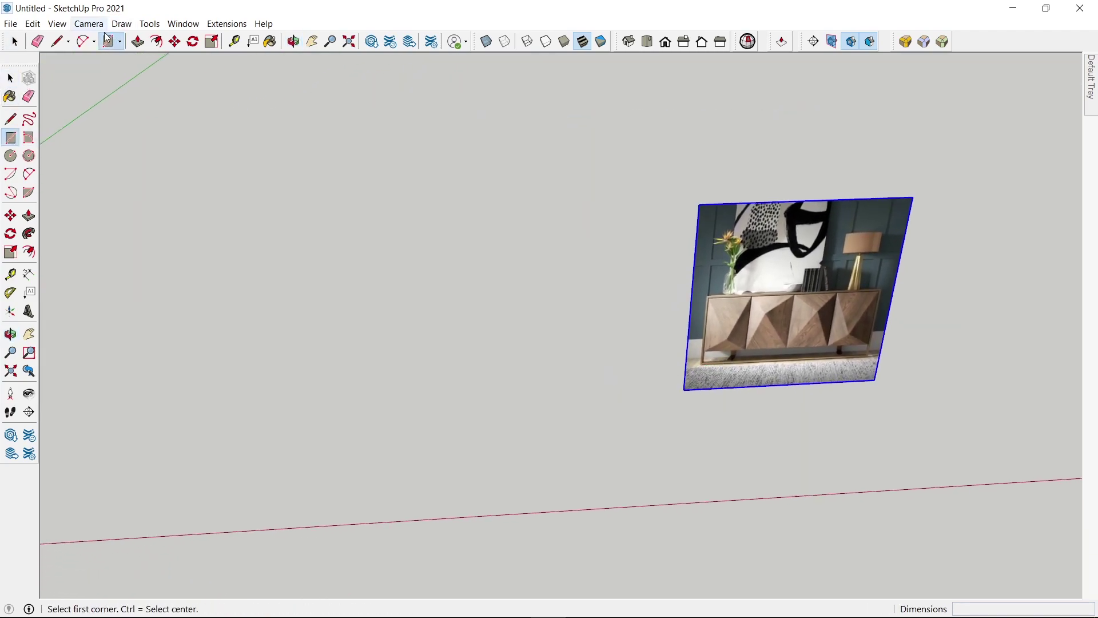
key("space")
key("r")
left_click(322, 291)
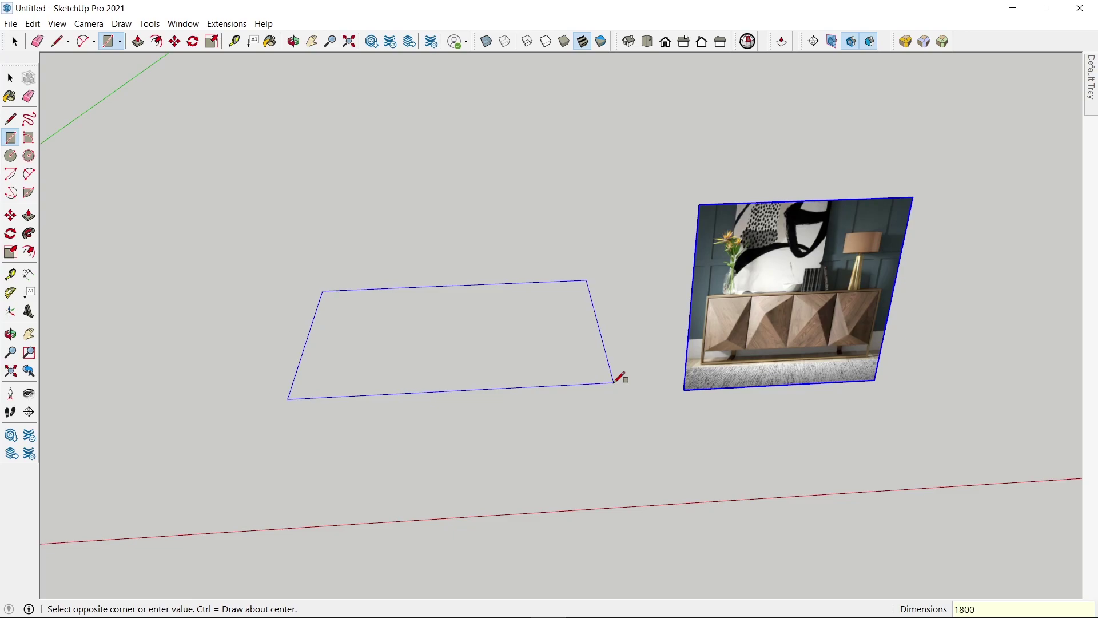
left_click(614, 383)
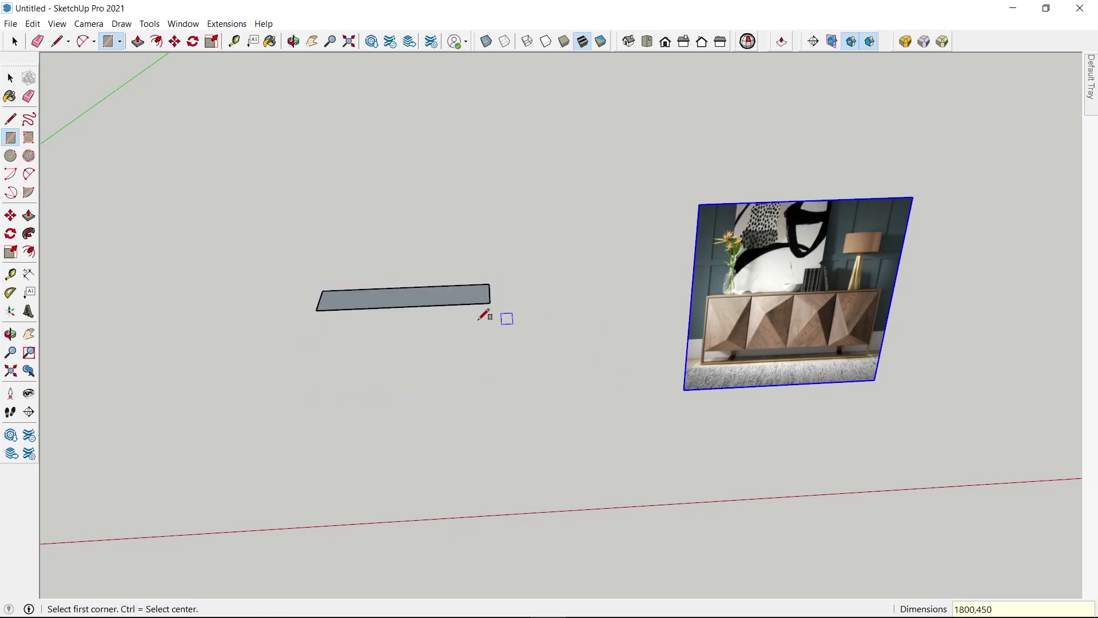
key("space")
Step: Move the base rectangle along the red axis beside the reference photo
left_click(418, 288)
key("m")
mouse_move(417, 288)
left_mouse_down()
mouse_move(419, 431)
mouse_move(532, 435)
left_mouse_up()
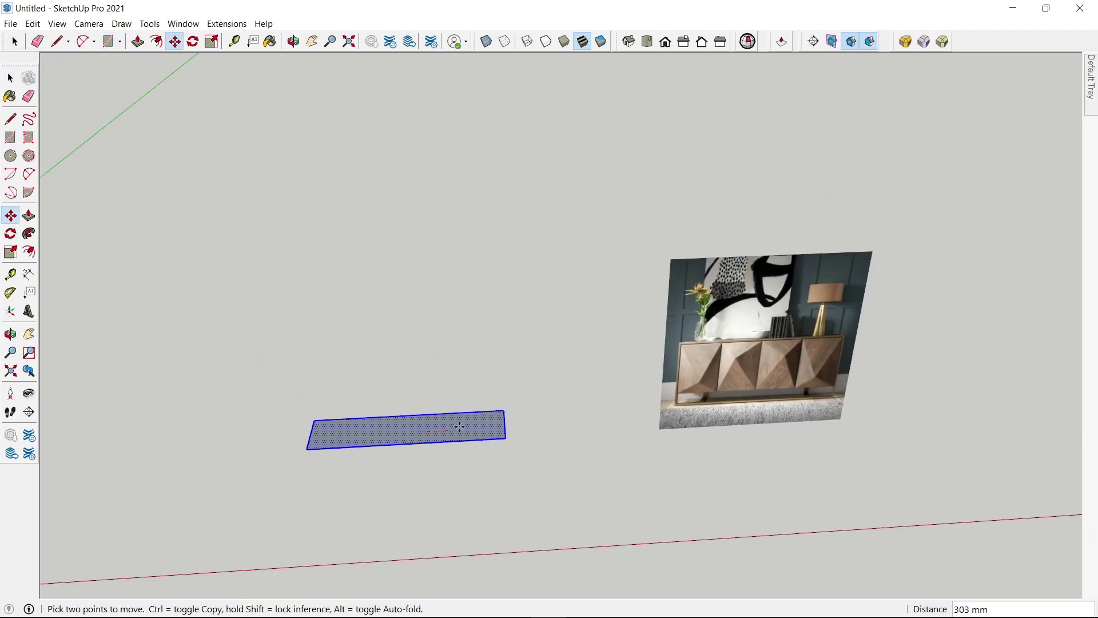
middle_click_drag(532, 435, 695, 361)
scroll(695, 361, "up", 3)
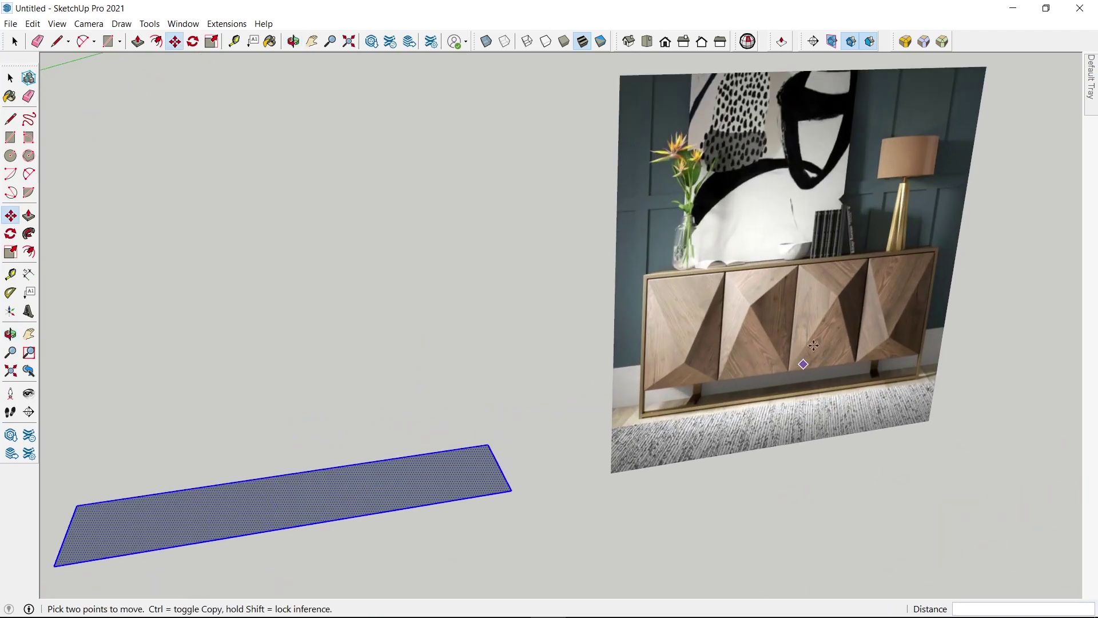
scroll(542, 423, "down", 3)
Step: Push/Pull the base rectangle up 750 mm into a box
key("p")
left_click_drag(408, 470, 433, 430)
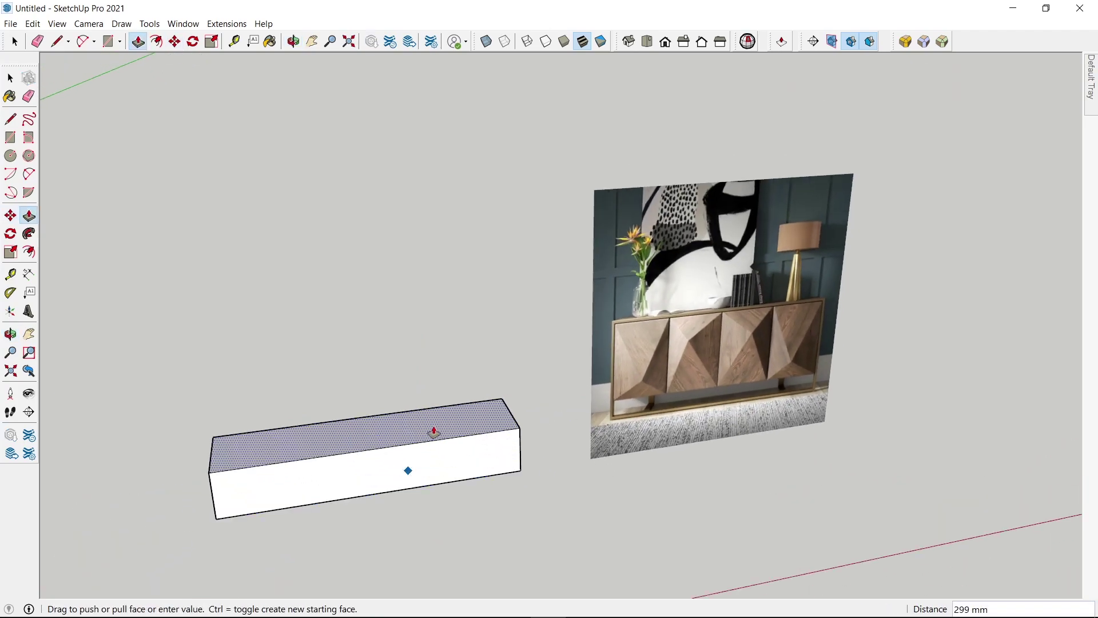
type("0")
key("Return")
scroll(446, 458, "down", 2)
mouse_move(463, 488)
middle_mouse_down()
mouse_move(446, 370)
mouse_move(377, 436)
middle_mouse_up()
scroll(377, 436, "up", 2)
Step: Raise the box's top face another 50 mm
left_click(409, 355)
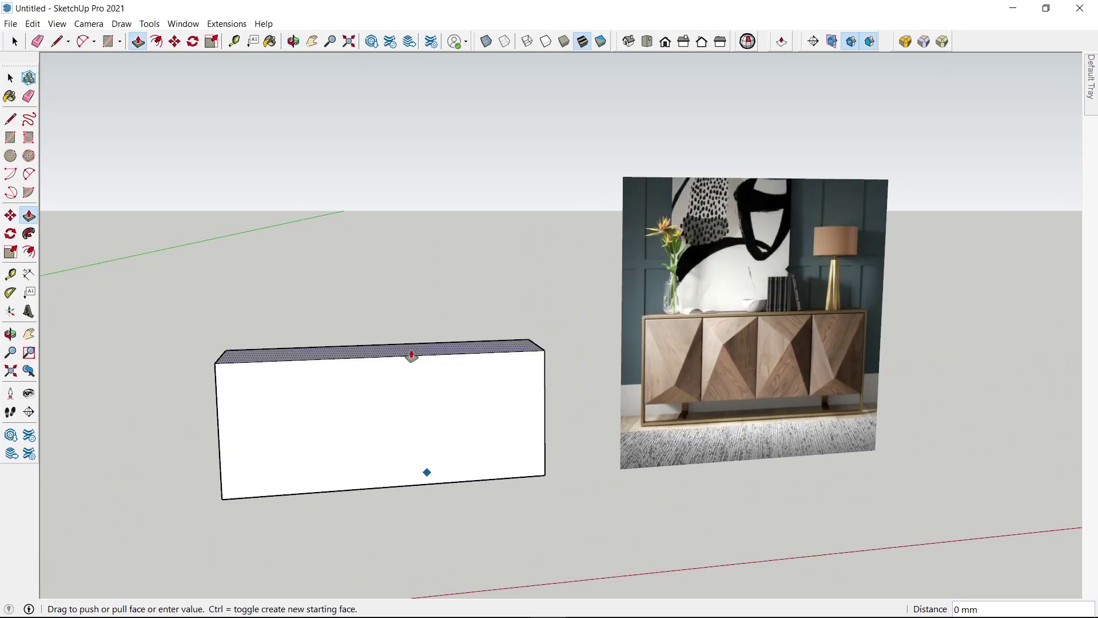
type("0")
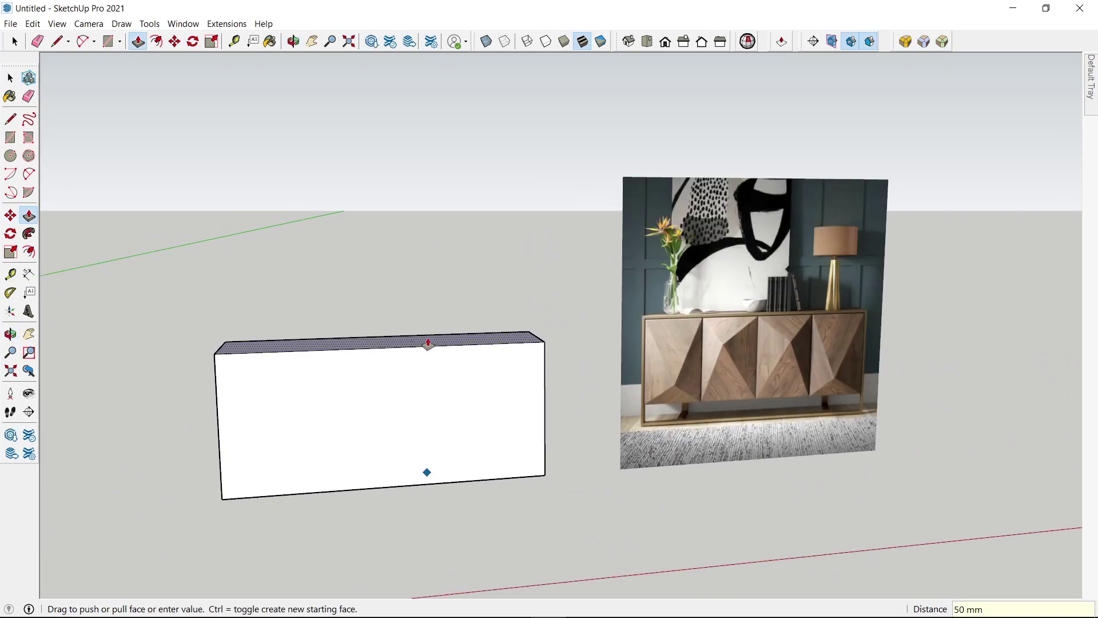
key("Return")
scroll(428, 343, "up", 3)
scroll(429, 339, "down", 3)
key("space")
key("t")
left_click(483, 344)
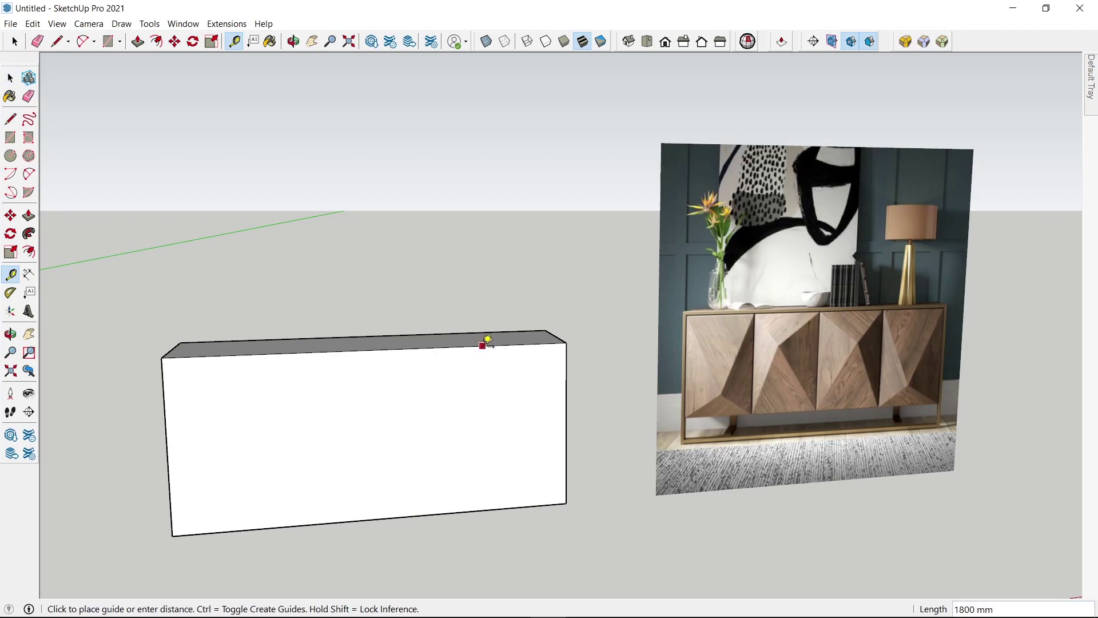
key("space")
key("t")
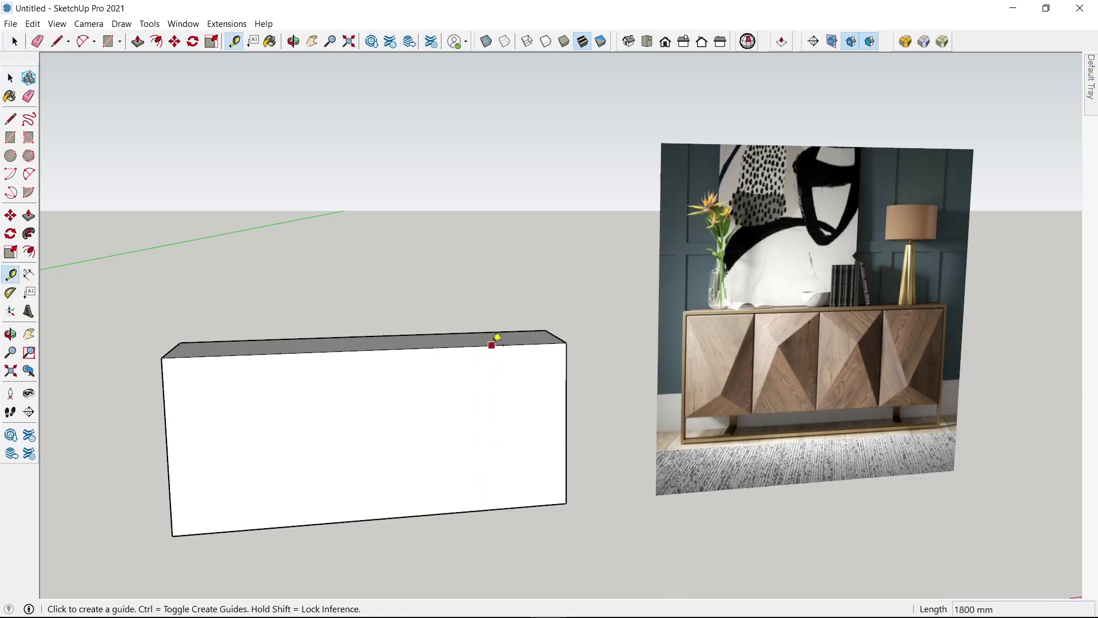
left_click(491, 344)
key("space")
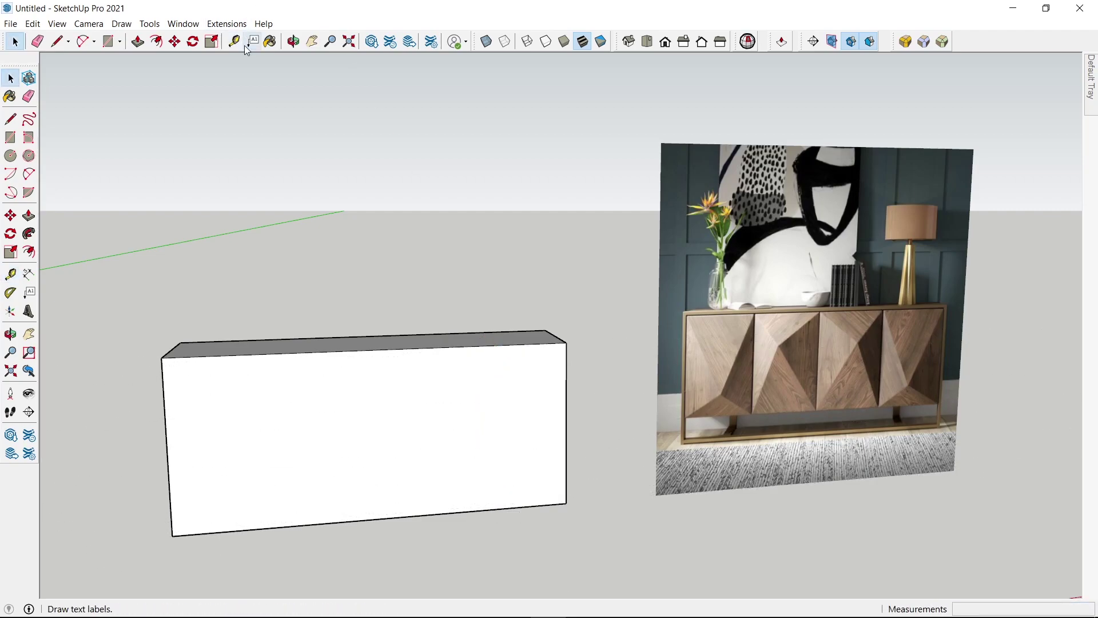
left_click(242, 49)
key("space")
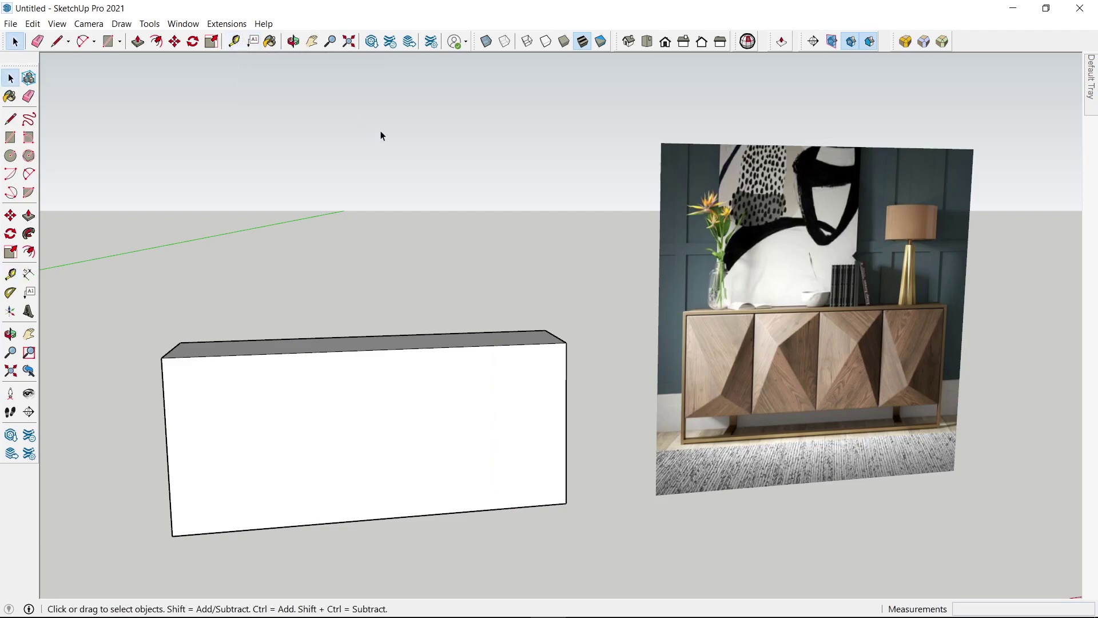
key("t")
key("space")
key("t")
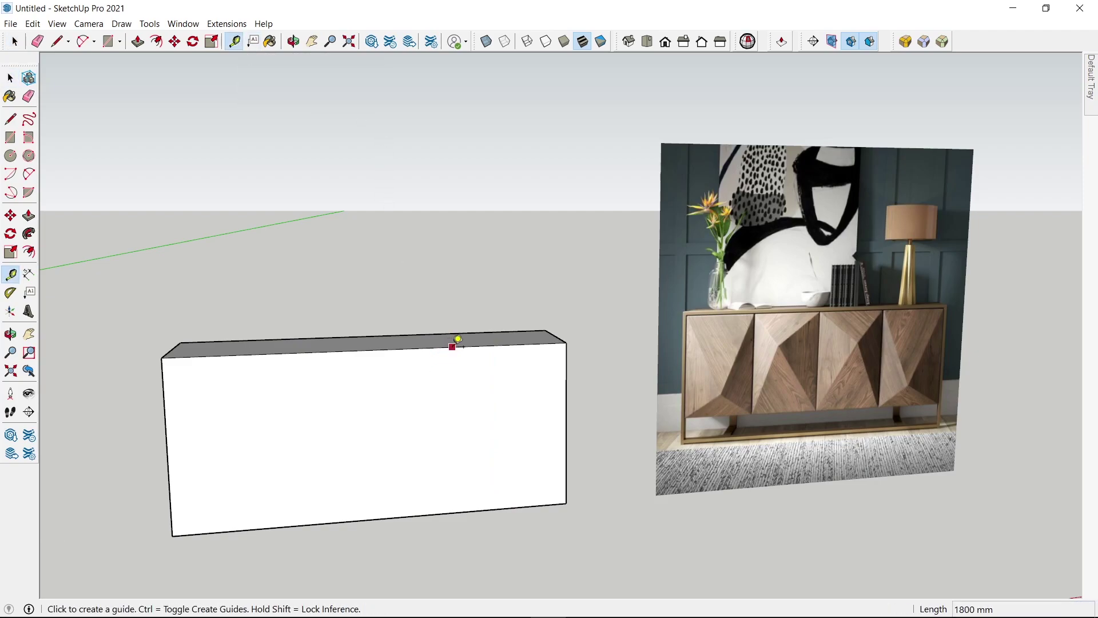
key("space")
key("t")
key("space")
scroll(456, 362, "down", 2)
mouse_move(455, 362)
middle_mouse_down("shift")
mouse_move(517, 337)
mouse_move(543, 370)
mouse_move(446, 375)
middle_mouse_up("shift")
scroll(517, 338, "up", 3)
key("t")
key("space")
scroll(512, 346, "down", 2)
scroll(553, 398, "up", 3)
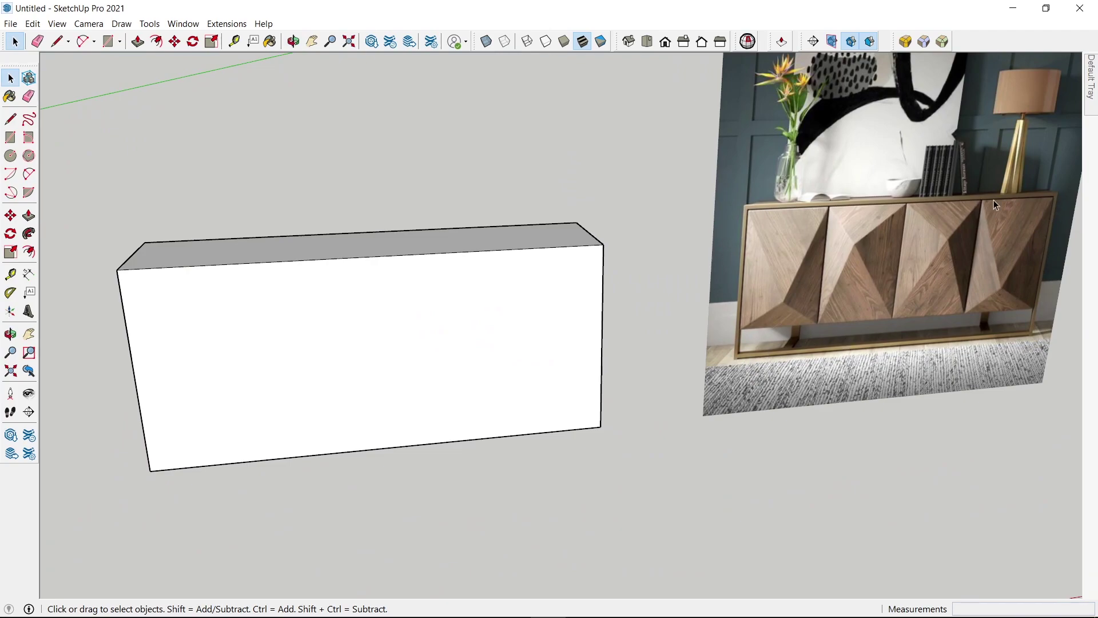
Step: Offset the box's front face edges inward, leaving a narrow rim around an inner panel
left_click(556, 321)
key("f")
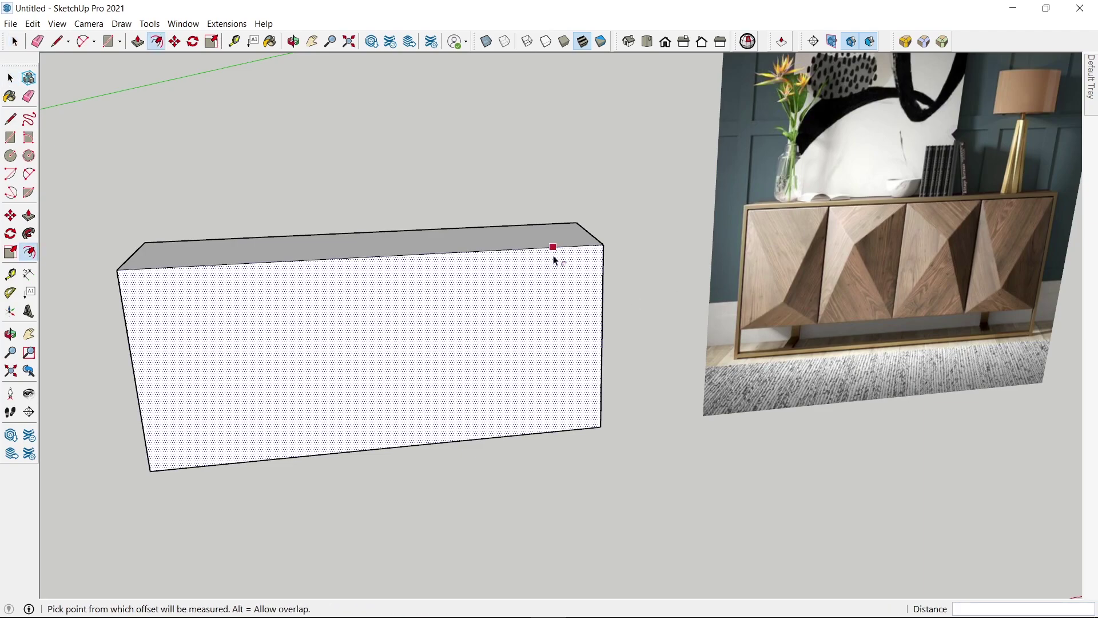
left_click(559, 259)
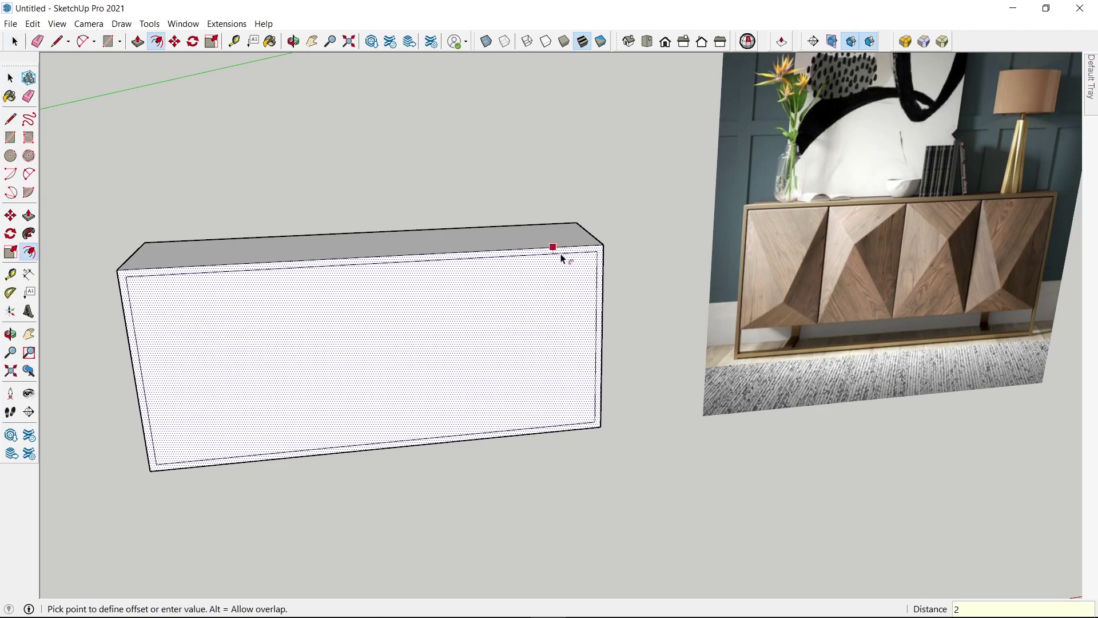
key("Escape")
scroll(514, 313, "up", 3)
scroll(517, 312, "down", 6)
key("space")
scroll(468, 353, "up", 2)
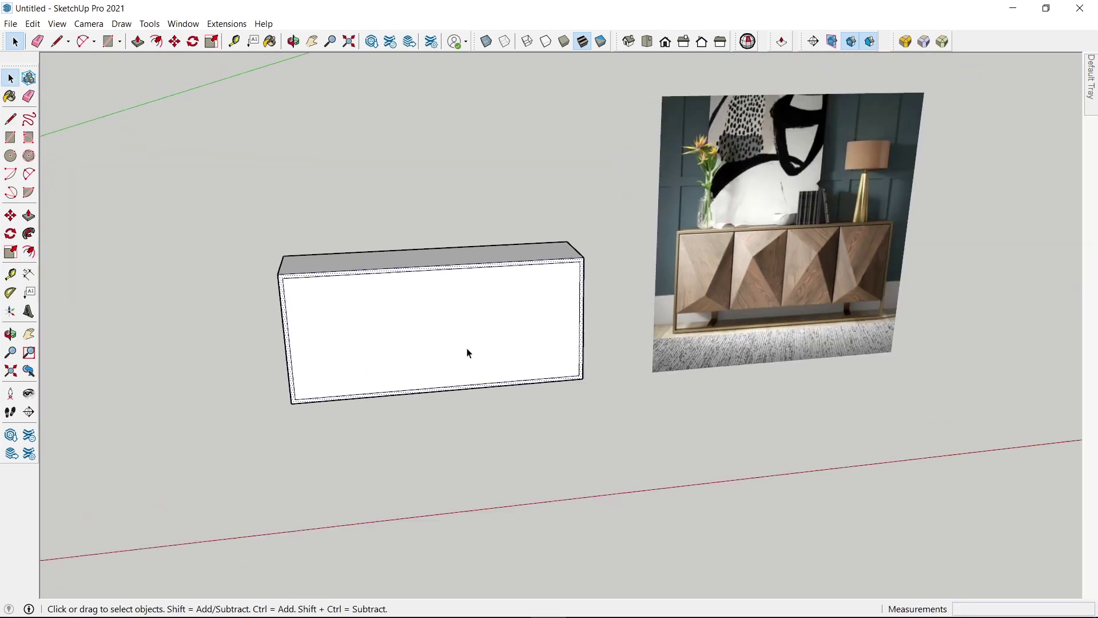
scroll(467, 353, "up", 2)
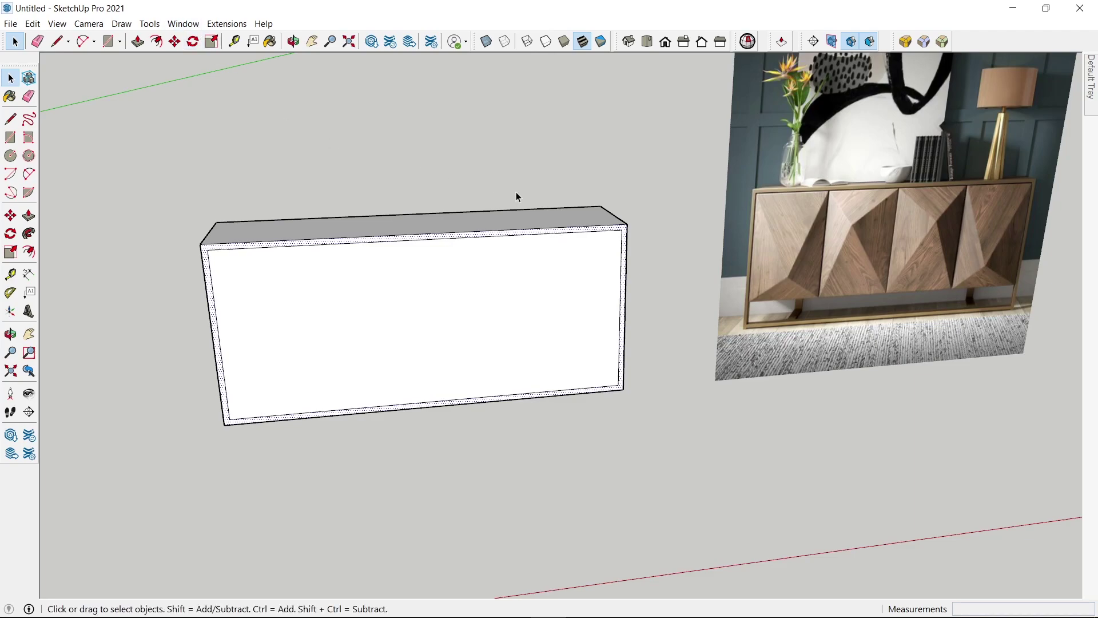
scroll(516, 196, "down", 3)
mouse_move(515, 196)
middle_mouse_down()
mouse_move(436, 240)
mouse_move(424, 289)
middle_mouse_up()
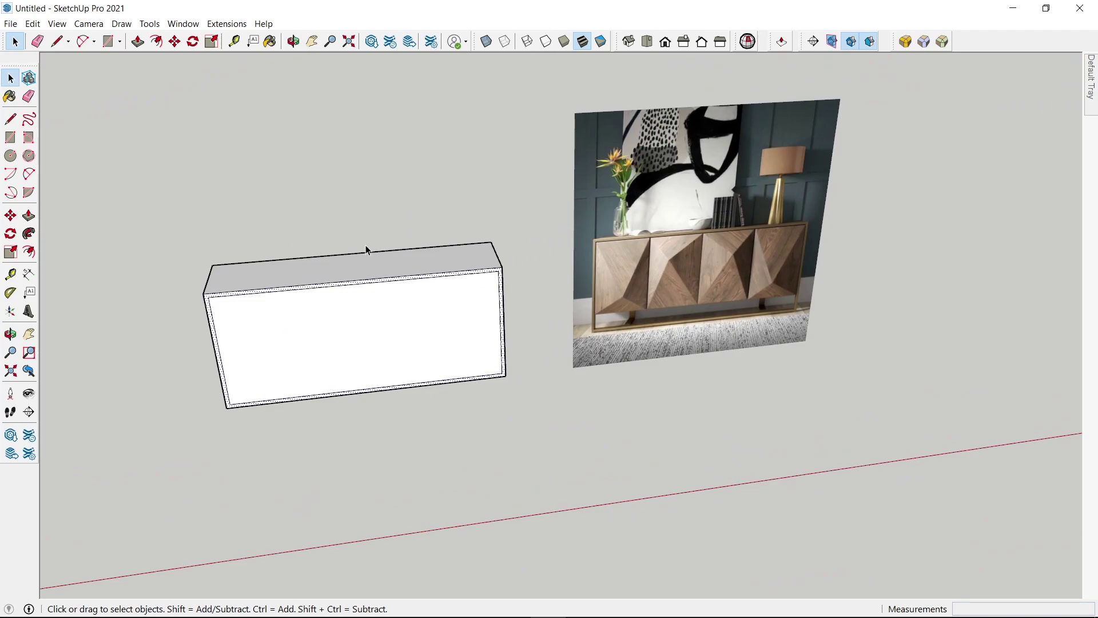
mouse_move(367, 250)
middle_mouse_down()
mouse_move(439, 221)
mouse_move(536, 206)
mouse_move(438, 327)
mouse_move(448, 360)
middle_mouse_up()
Step: Push the inset front panel 450 mm back through the box
left_click(450, 360)
mouse_move(539, 372)
middle_mouse_down()
mouse_move(476, 390)
mouse_move(409, 362)
mouse_move(486, 362)
middle_mouse_up()
scroll(407, 369, "up", 3)
scroll(452, 364, "down", 3)
key("p")
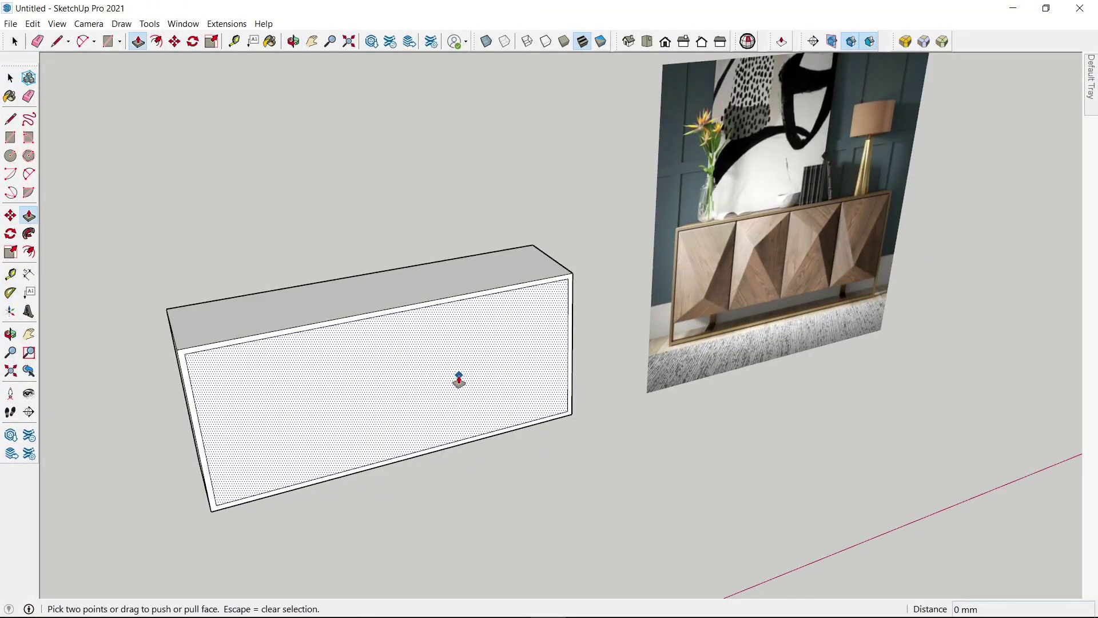
mouse_move(401, 383)
left_mouse_down()
mouse_move(375, 345)
mouse_move(363, 280)
left_mouse_up()
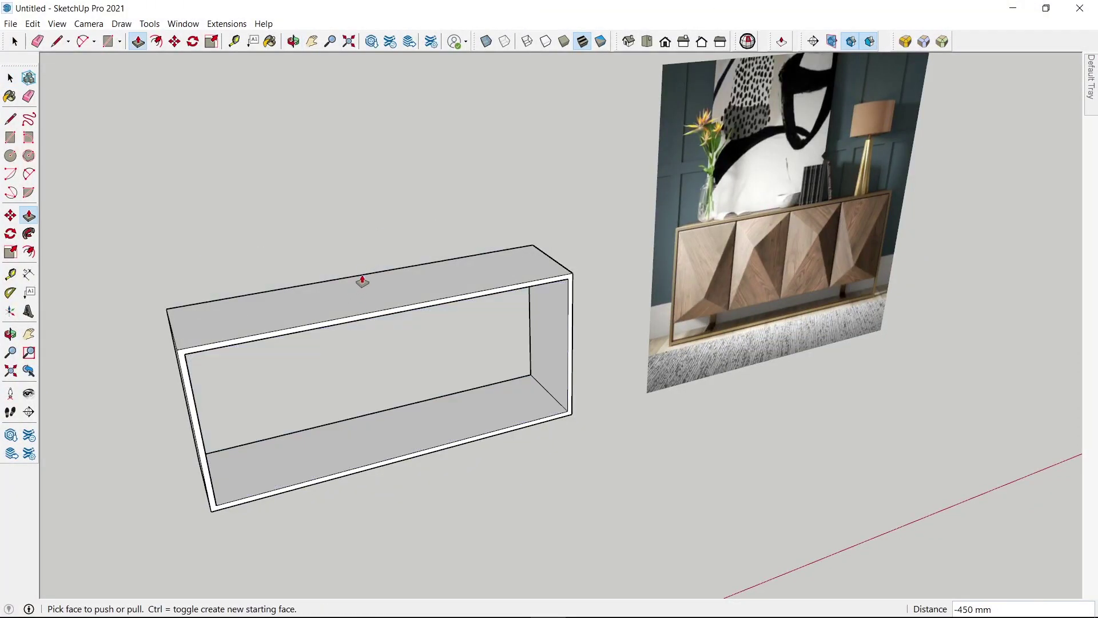
Step: Zoom in and out to inspect the resulting hollow frame
key("space")
scroll(409, 350, "down", 2)
scroll(366, 377, "up", 1)
scroll(372, 383, "up", 4)
key("p")
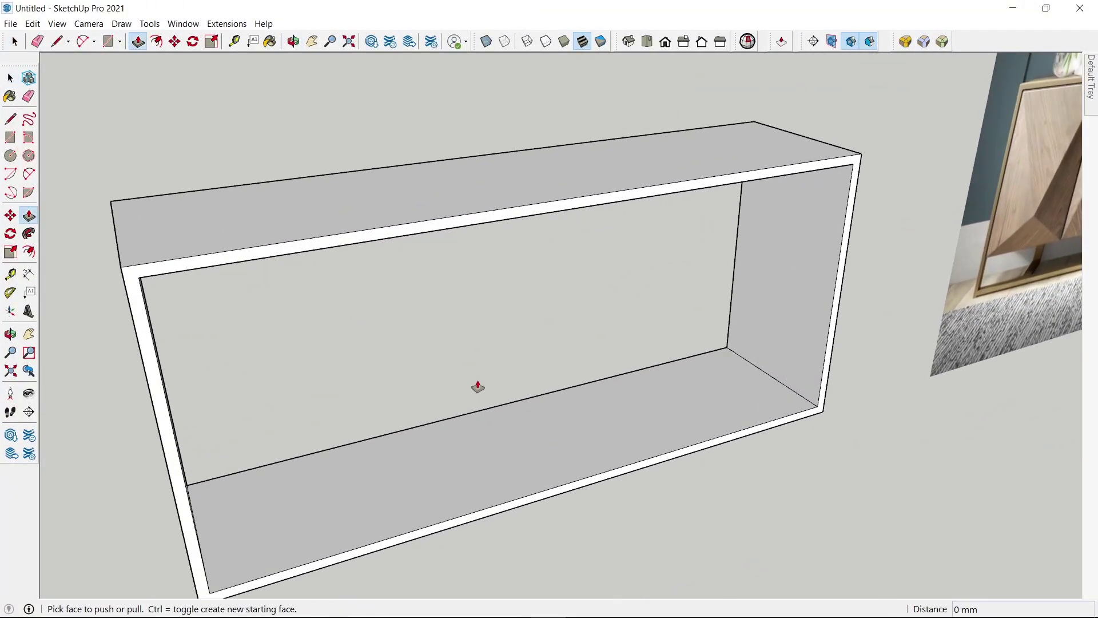
key("space")
scroll(474, 375, "down", 4)
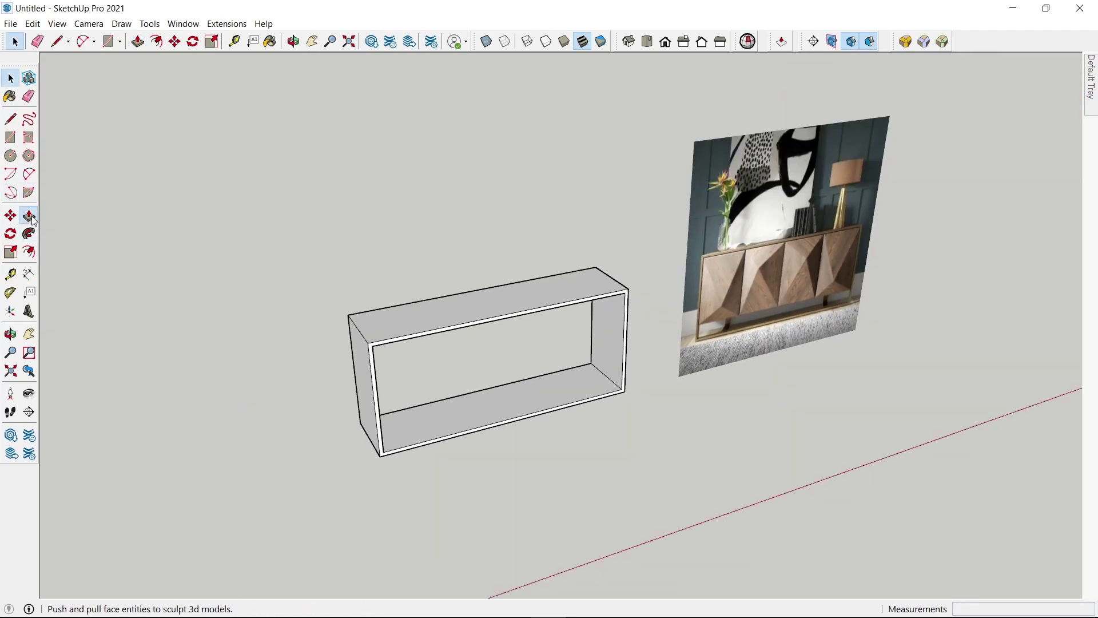
key("p")
key("space")
scroll(486, 350, "down", 2)
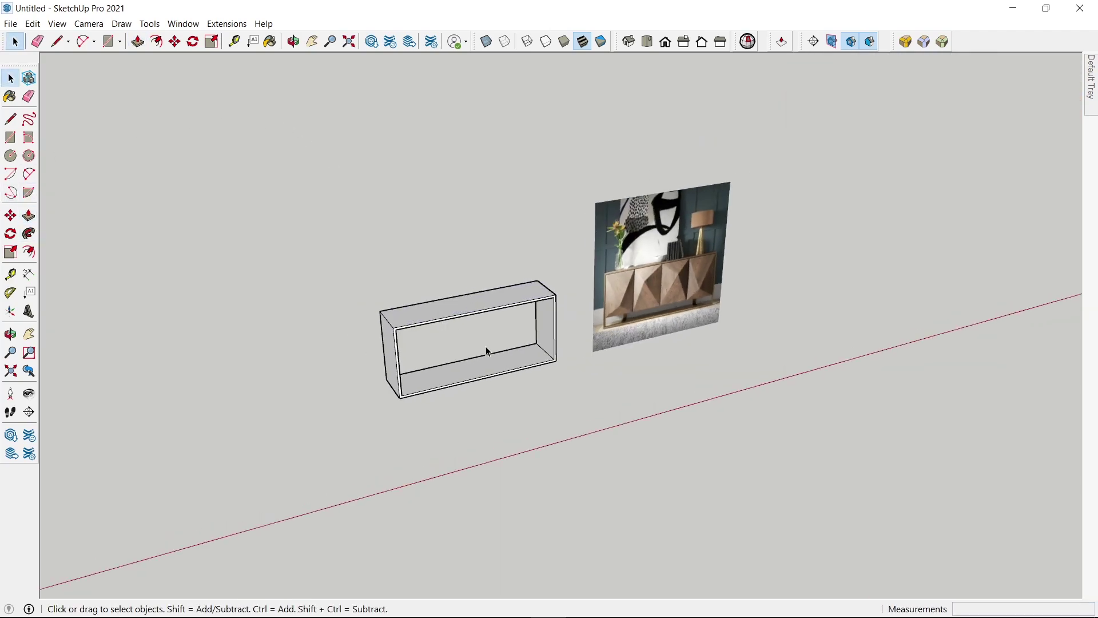
scroll(578, 350, "up", 4)
key("o")
left_click_drag(578, 350, 437, 370)
key("space")
triple_click(413, 408)
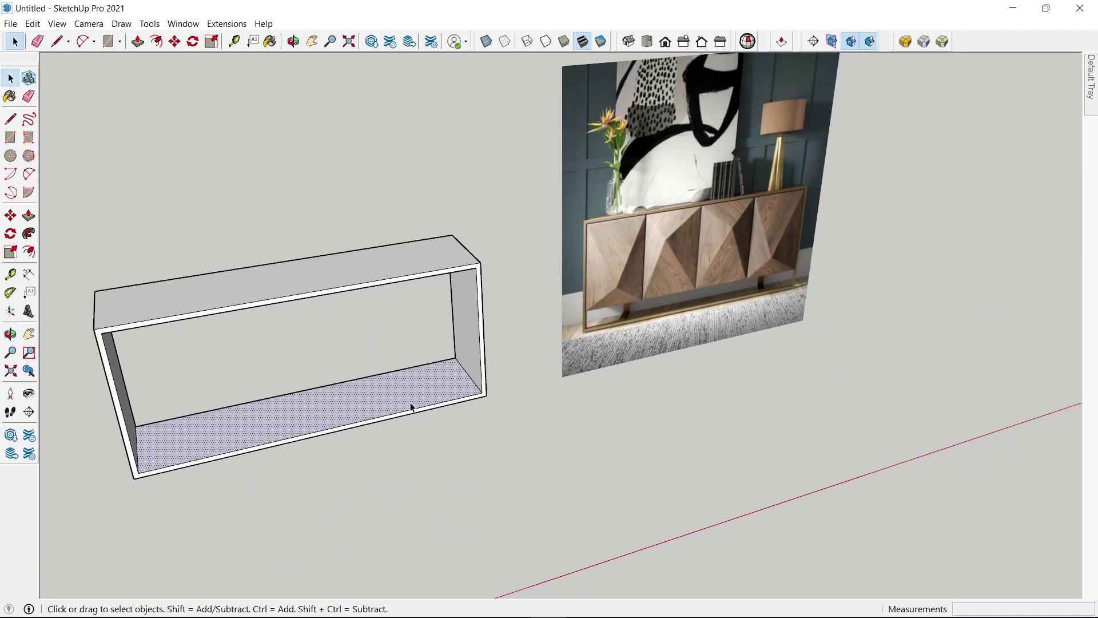
scroll(411, 407, "up", 3)
scroll(354, 423, "down", 4)
scroll(375, 412, "down", 1)
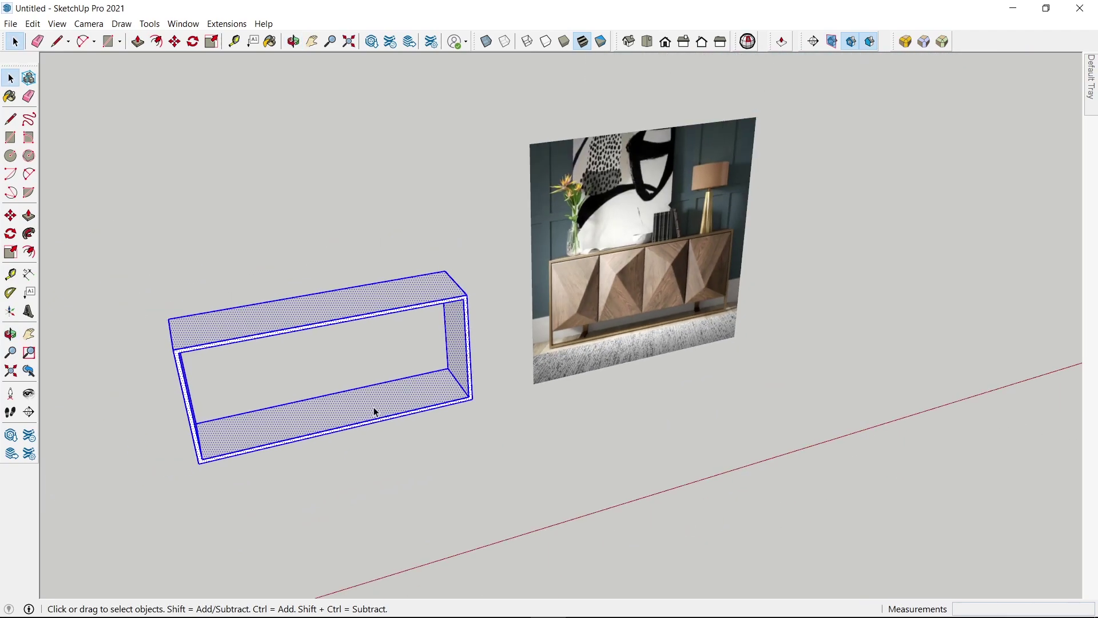
middle_click_drag(377, 410, 578, 352)
scroll(578, 352, "up", 3)
left_click(448, 356)
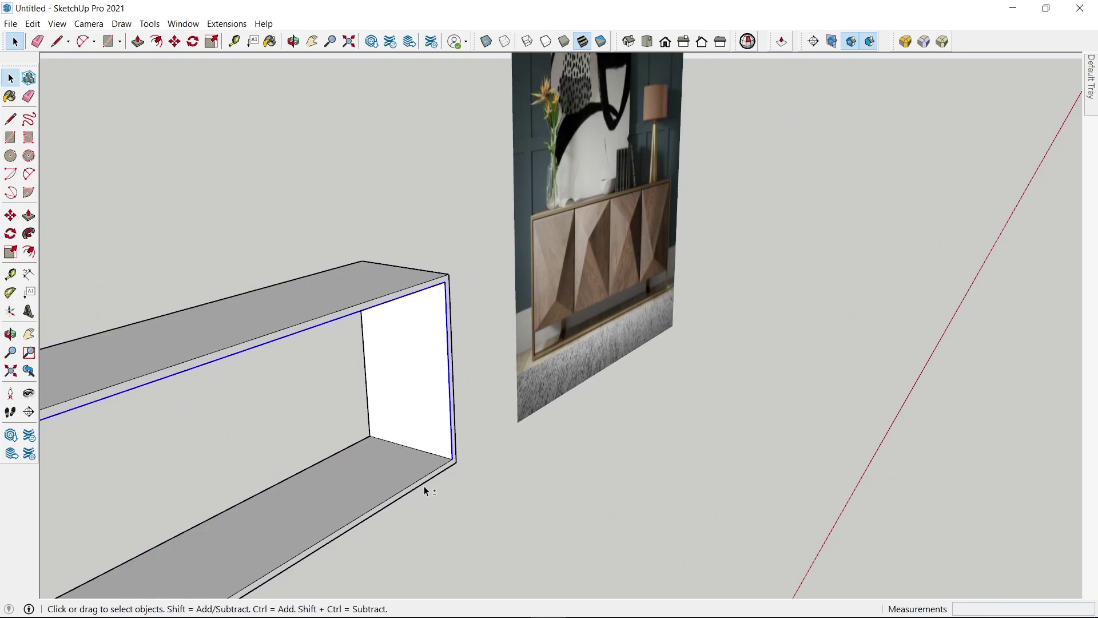
scroll(426, 482, "down", 3)
middle_click_drag(321, 490, 271, 448)
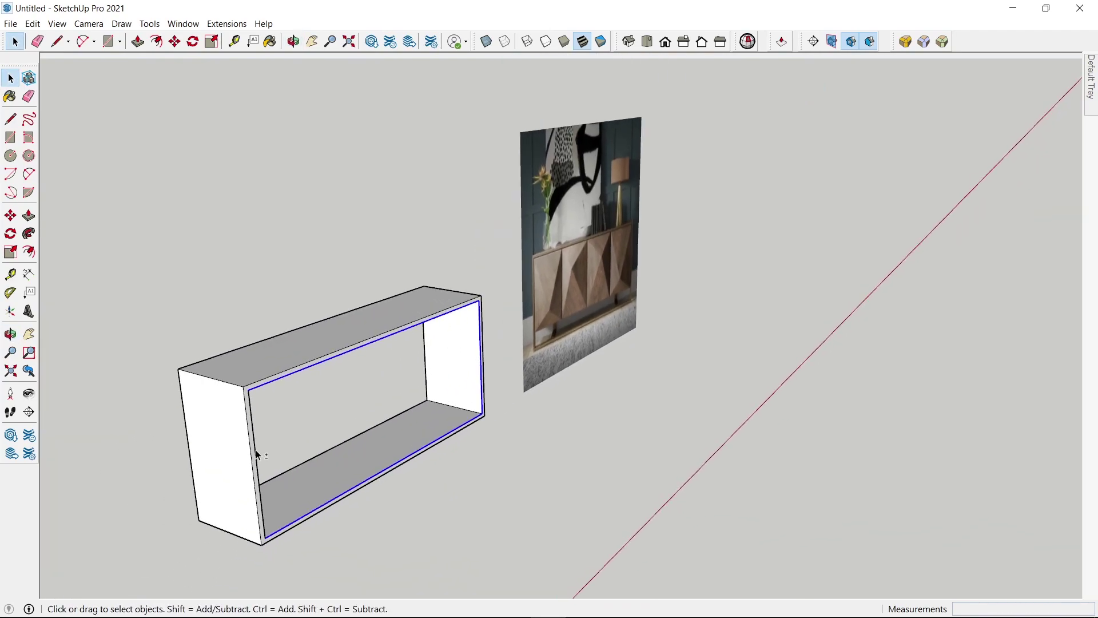
scroll(665, 362, "up", 4)
scroll(611, 282, "up", 2)
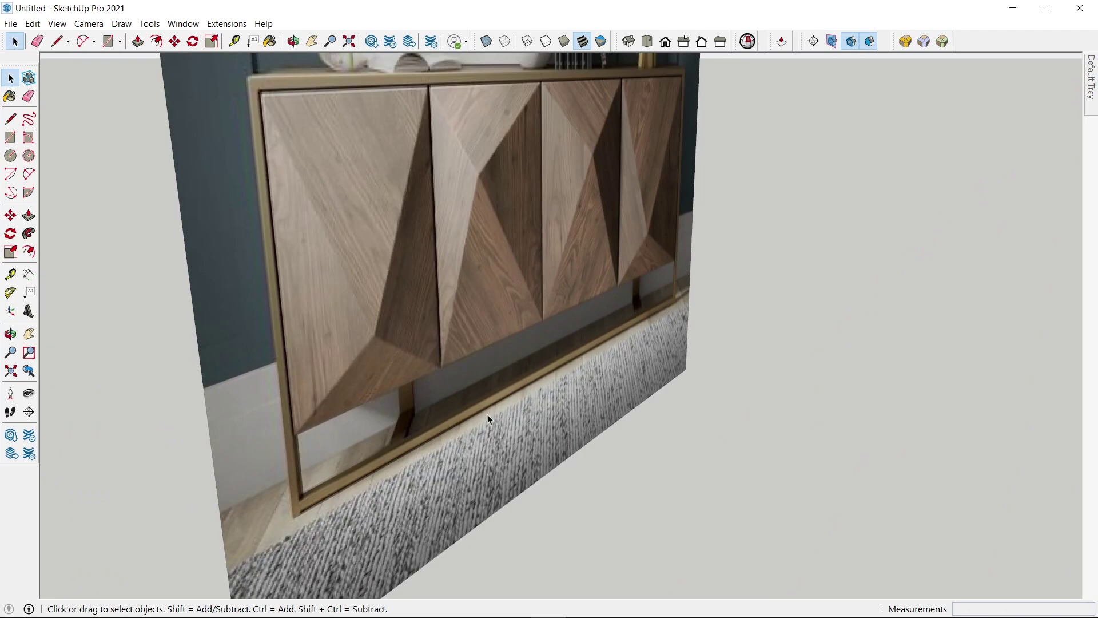
scroll(651, 330, "down", 5)
Step: Copy the frame's right-side inner front edge 25 mm inward
middle_click_drag(651, 330, 492, 407)
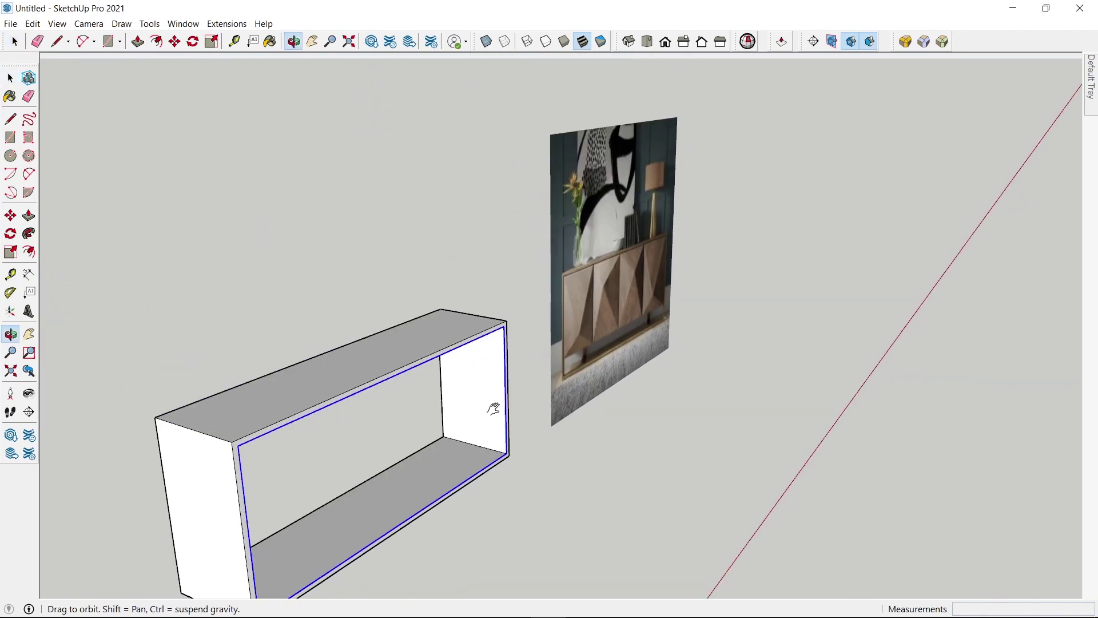
scroll(574, 358, "up", 4)
key("m")
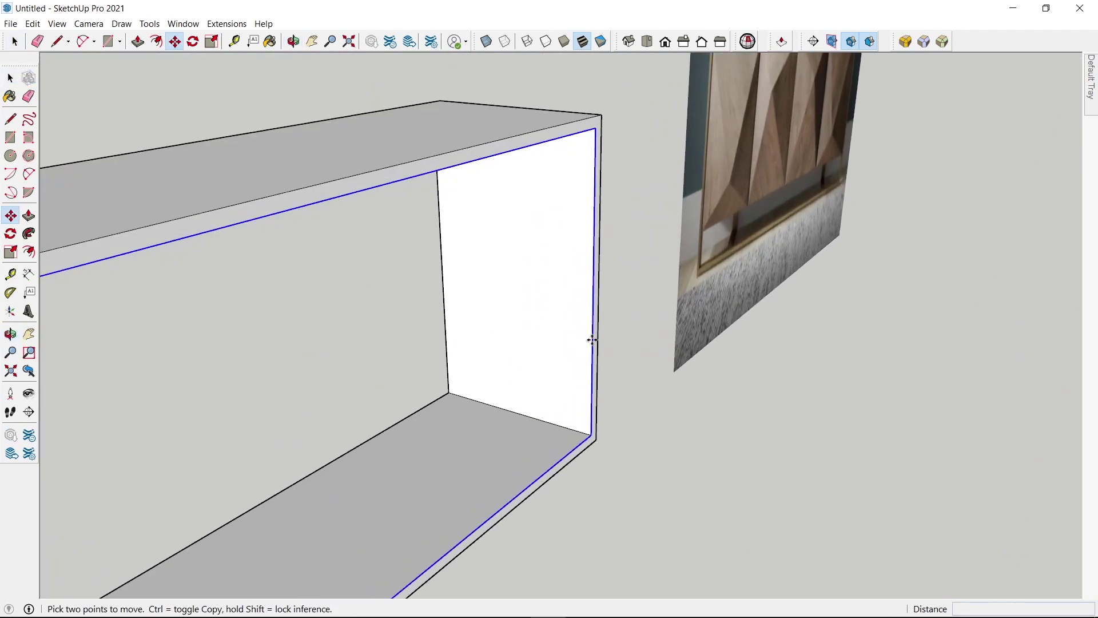
left_click(592, 339)
key("ctrl")
key("Return")
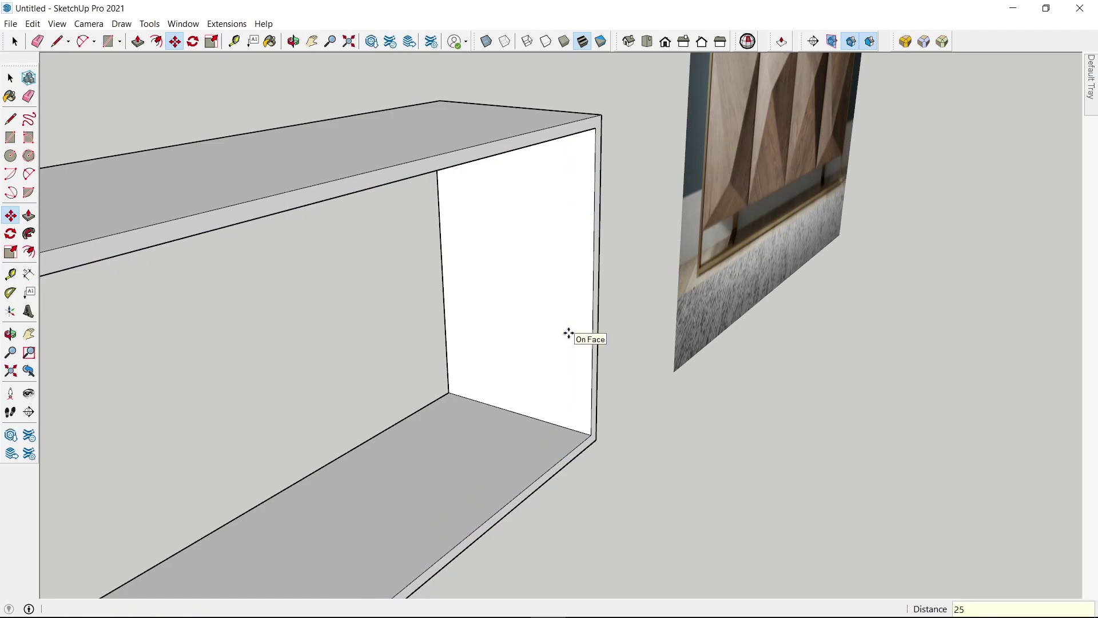
middle_click_drag(569, 333, 582, 333)
left_click(582, 333)
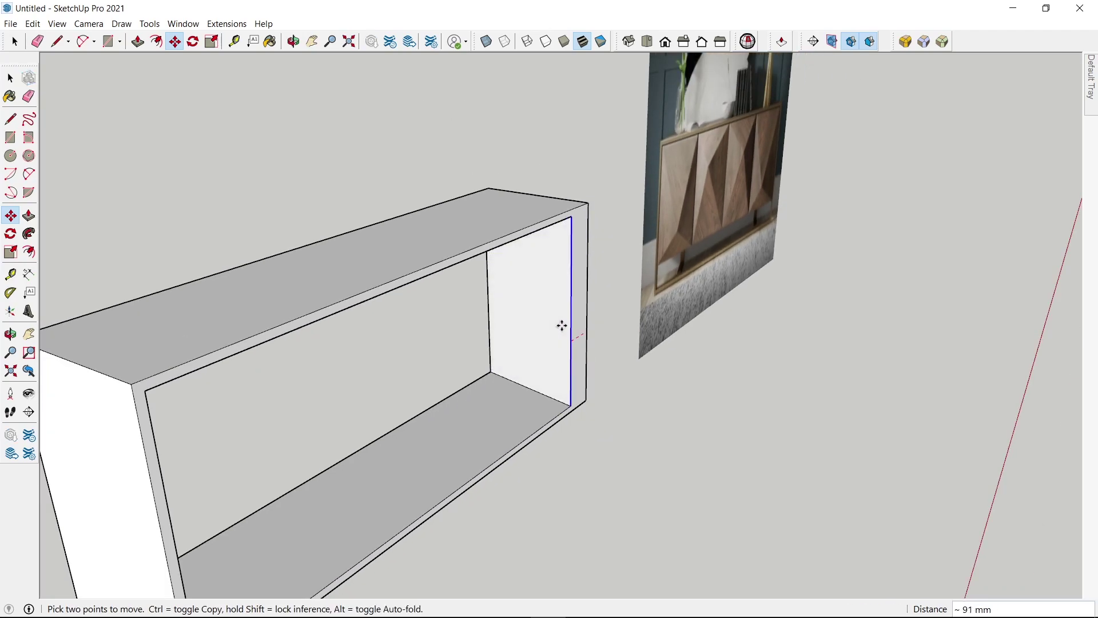
key("ctrl")
key("space")
Step: Add the bottom front edge and copy the edges 25 mm inward
mouse_move(562, 321)
middle_mouse_down()
mouse_move(586, 343)
mouse_move(570, 412)
middle_mouse_up()
left_click(570, 413, "shift")
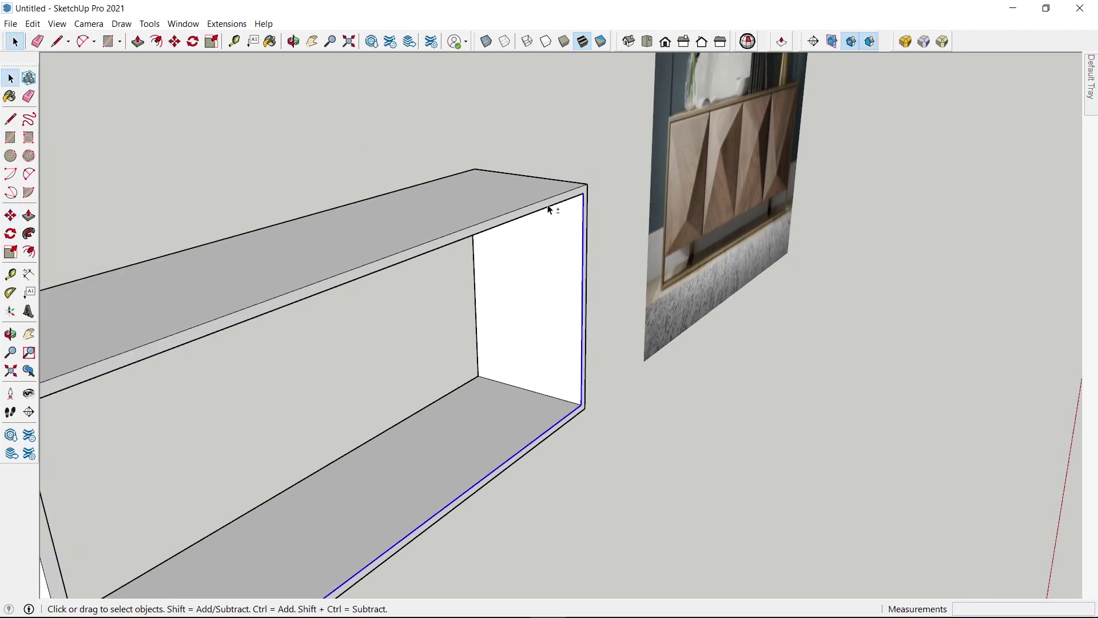
scroll(525, 253, "down", 3)
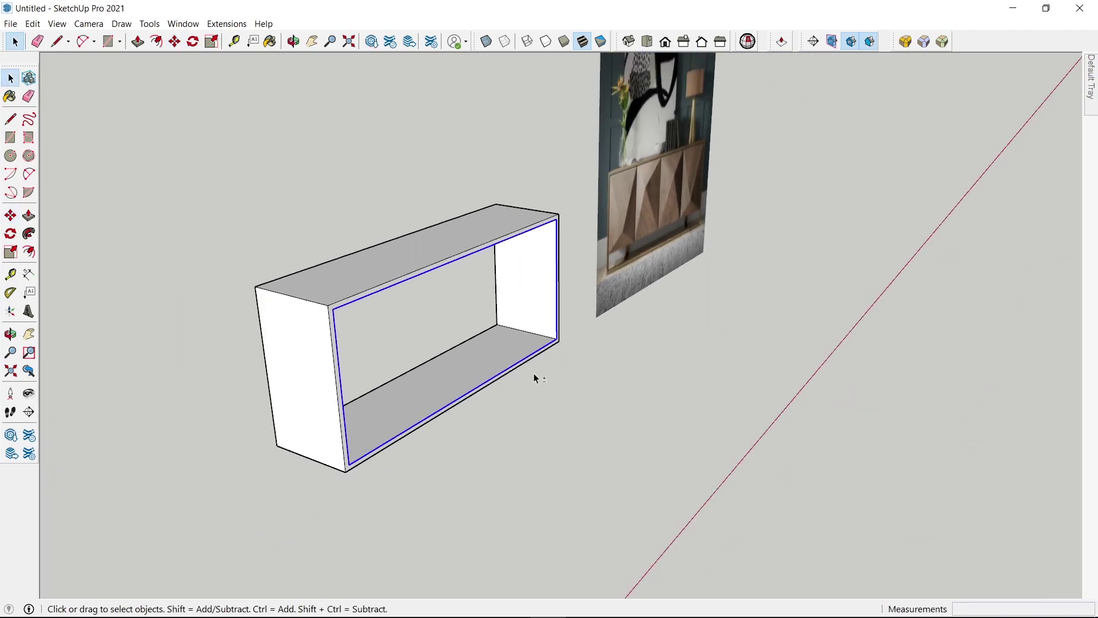
scroll(534, 375, "up", 5)
scroll(553, 322, "up", 3)
key("m")
left_click(520, 357)
key("ctrl")
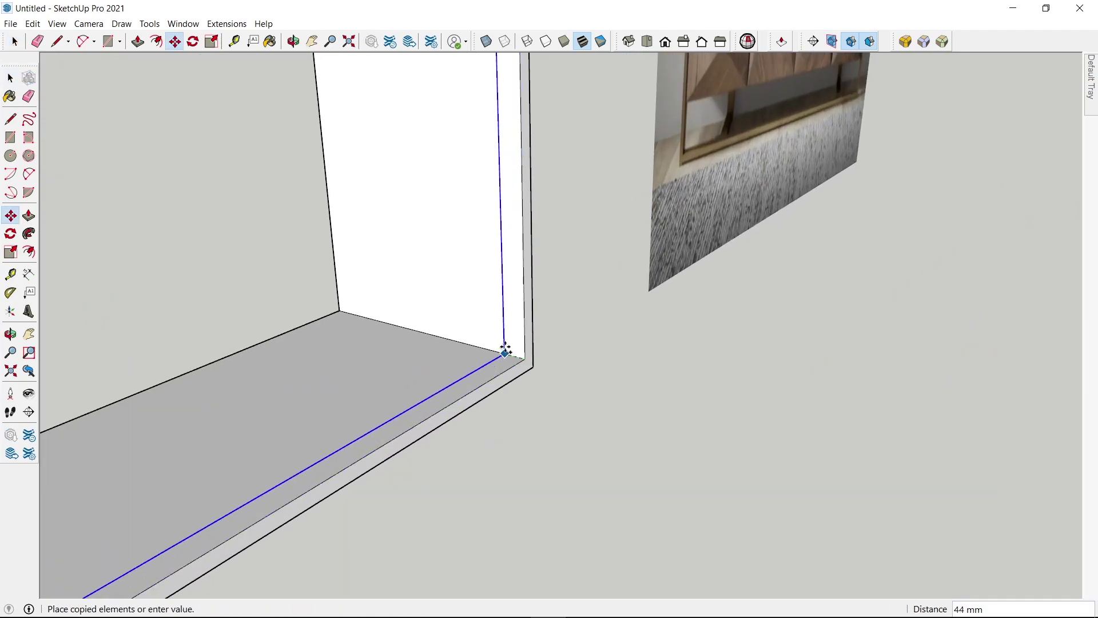
type("25")
key("Return")
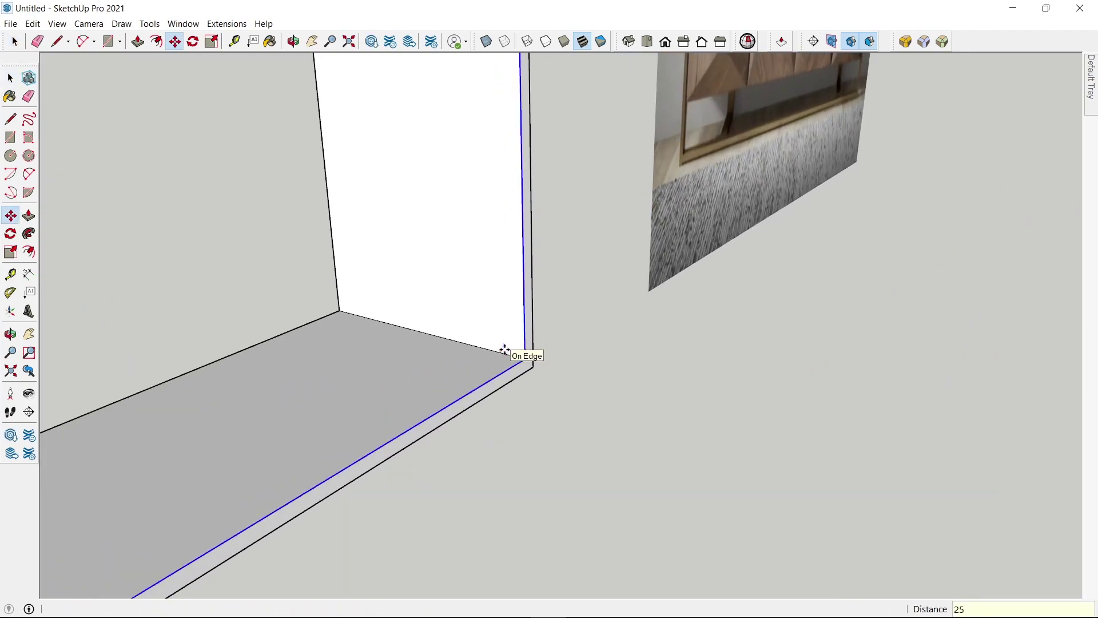
Step: Place another copy 25 mm back along the edge from the front corner
left_click(513, 354)
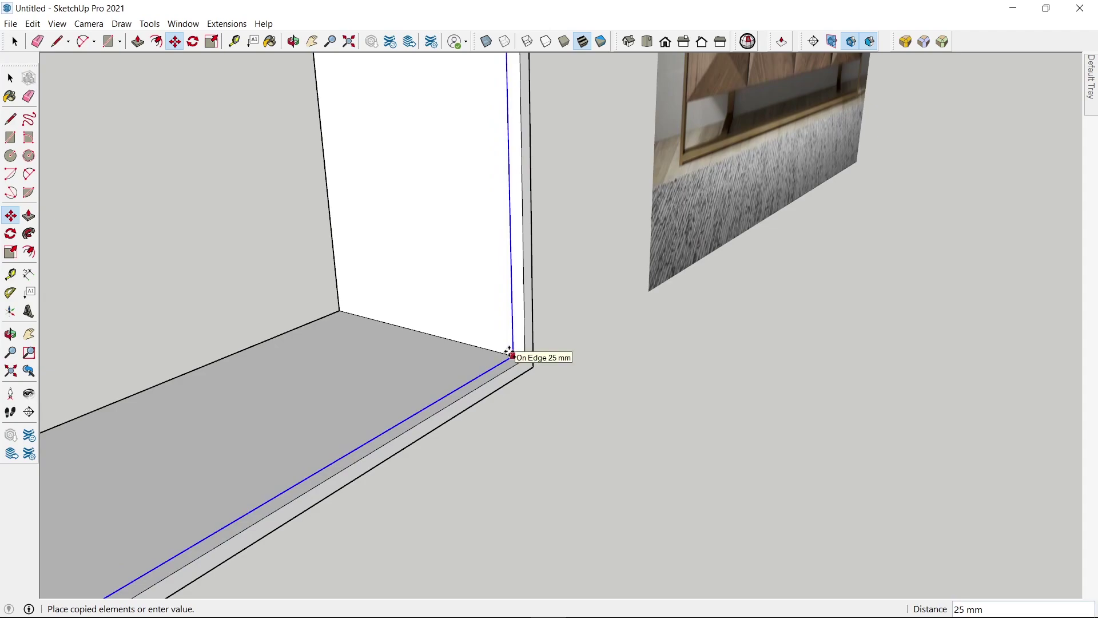
left_click(512, 354)
scroll(512, 354, "down", 2)
scroll(513, 354, "down", 2)
scroll(517, 250, "up", 4)
key("space")
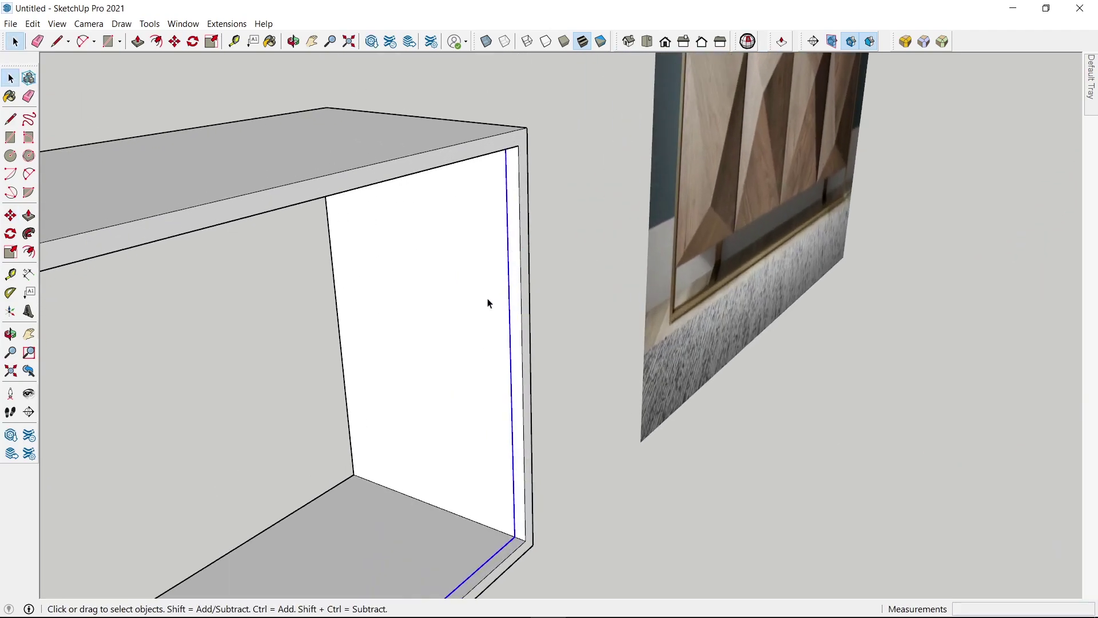
scroll(487, 299, "down", 3)
left_click(414, 464)
Step: Push away the box's bottom face and the leftover white face to open it
key("p")
left_click(418, 462)
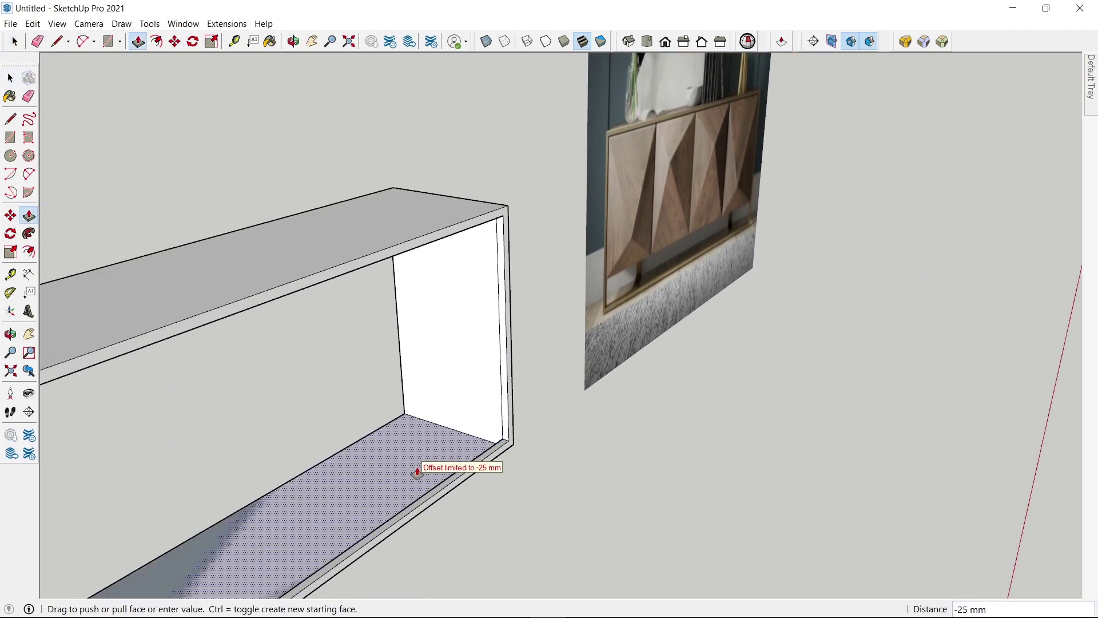
left_click(416, 476)
double_click(461, 409)
mouse_move(448, 431)
middle_mouse_down()
mouse_move(451, 341)
mouse_move(164, 370)
mouse_move(225, 393)
middle_mouse_up()
mouse_move(299, 331)
middle_mouse_down()
mouse_move(326, 447)
mouse_move(515, 488)
middle_mouse_up()
scroll(810, 342, "up", 5)
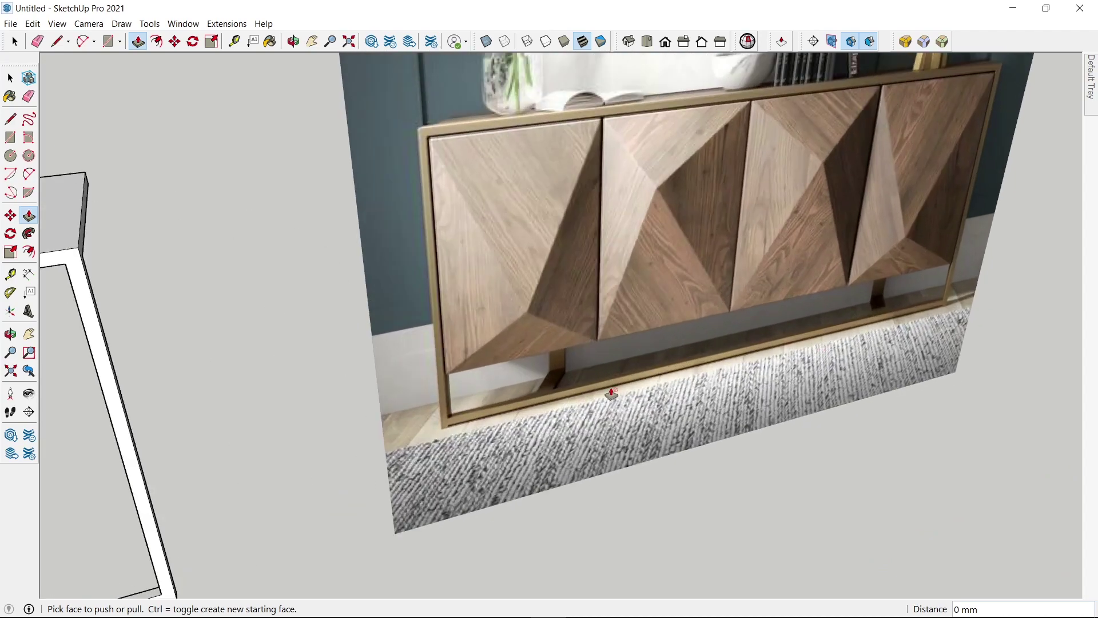
scroll(868, 278, "down", 5)
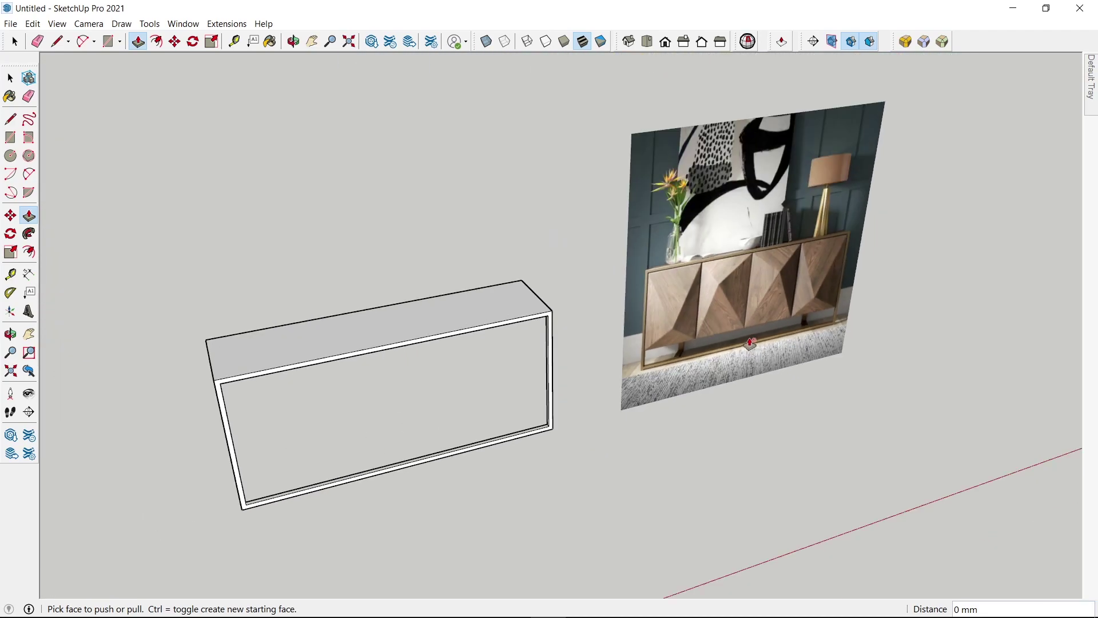
scroll(400, 335, "up", 3)
Step: Select the entire box and make it a single group
key("space")
triple_click(401, 335)
right_click(401, 334)
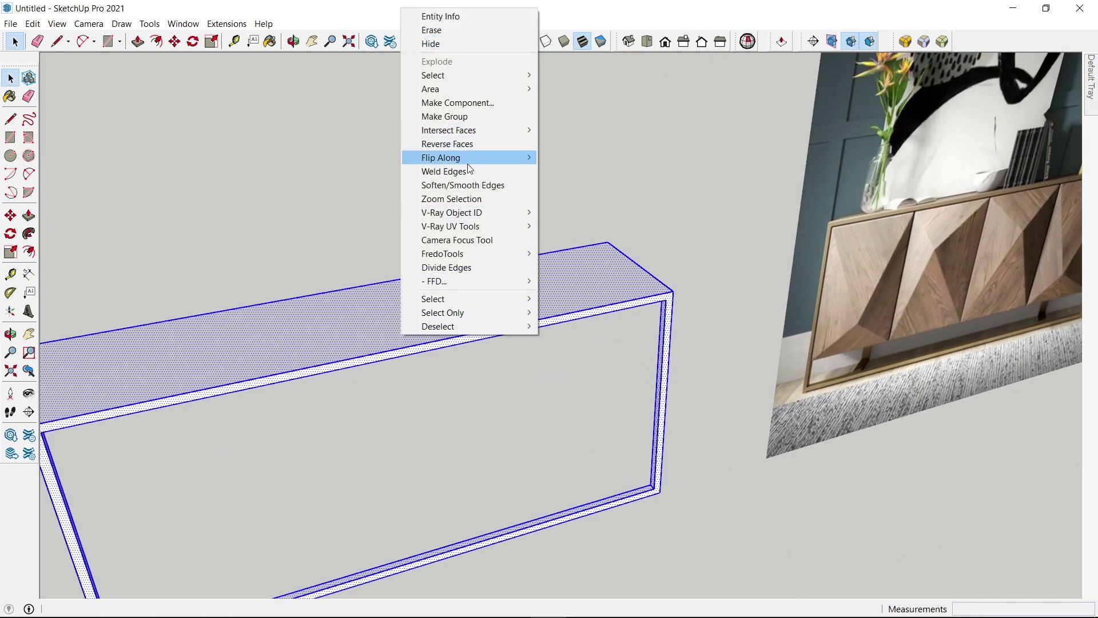
left_click(451, 116)
scroll(478, 181, "down", 3)
mouse_move(477, 180)
middle_mouse_down()
mouse_move(485, 355)
mouse_move(403, 355)
middle_mouse_up()
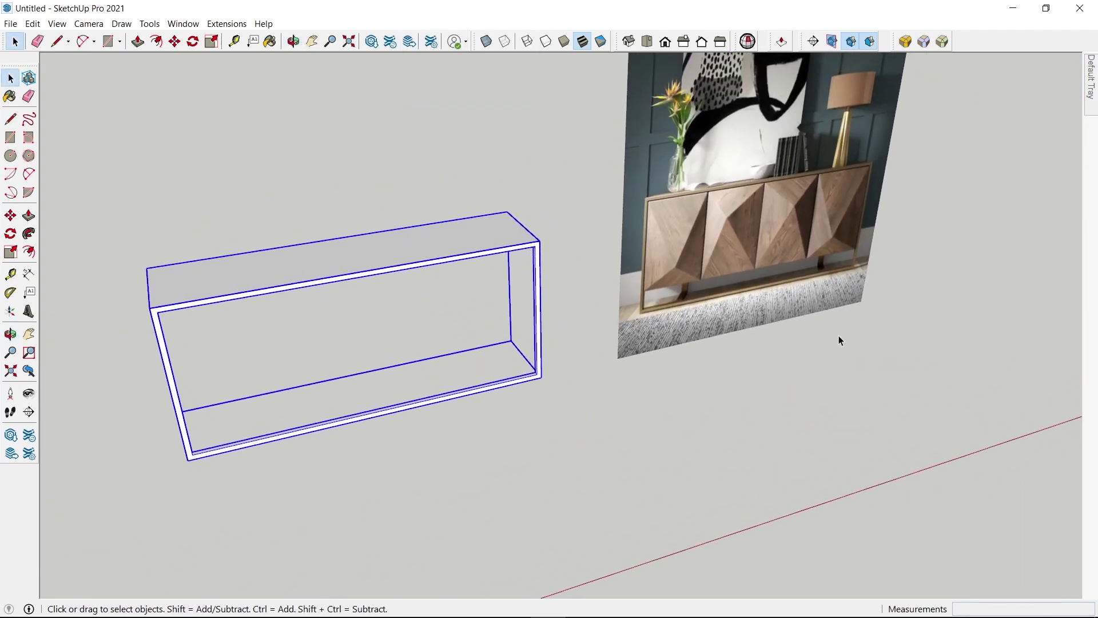
scroll(188, 448, "up", 2)
scroll(189, 452, "up", 2)
Step: Place a Tape Measure guide 200 mm up from the frame's bottom edge
key("t")
left_click(224, 468)
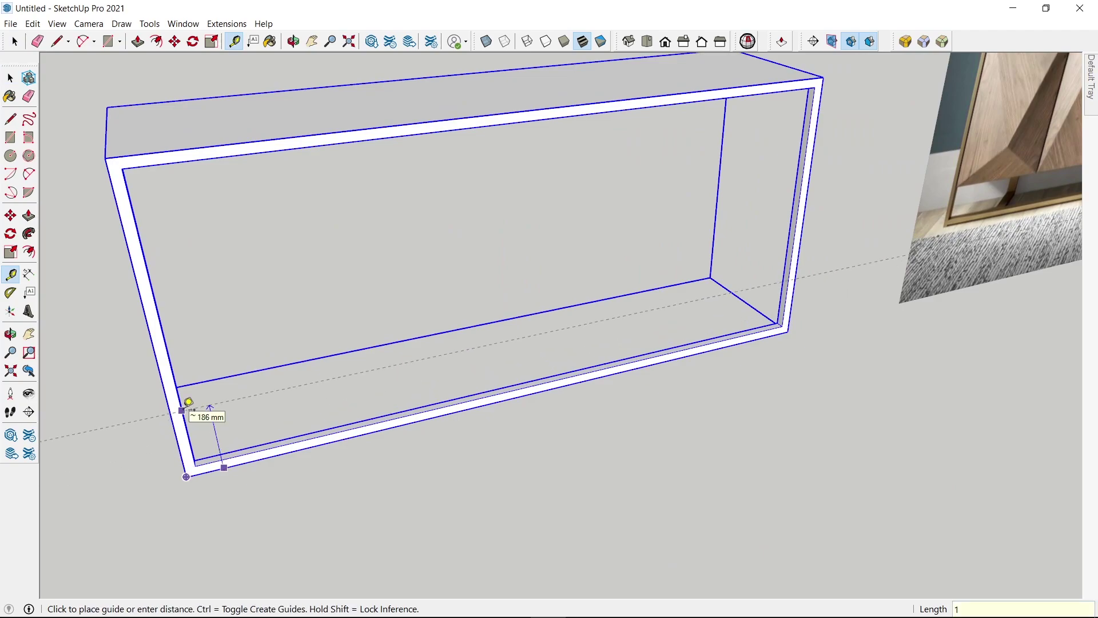
scroll(187, 404, "down", 3)
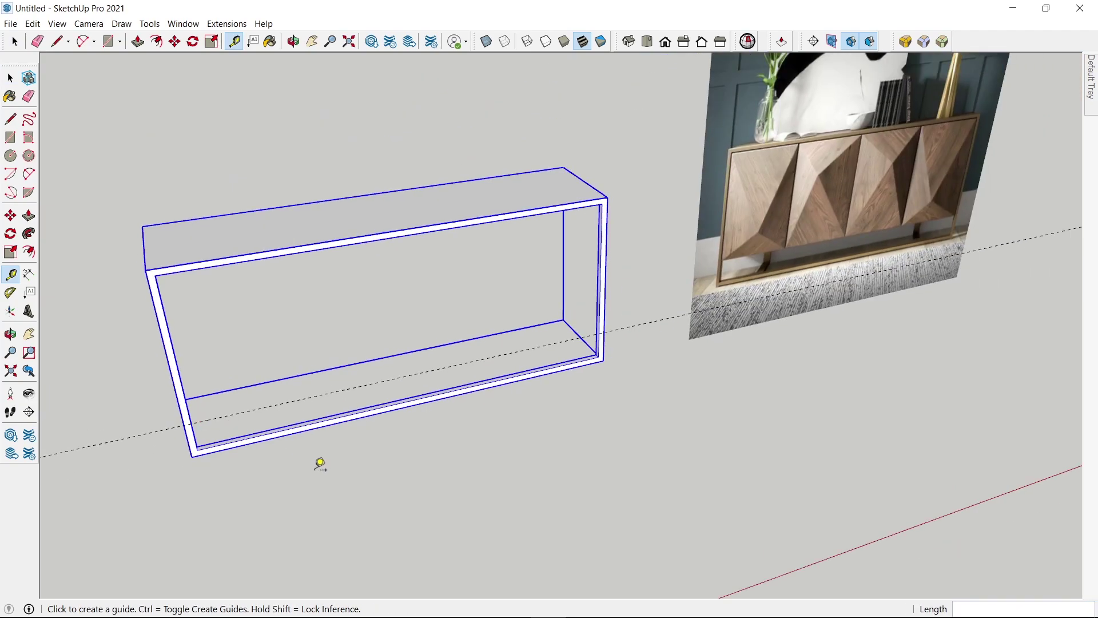
mouse_move(319, 461)
middle_mouse_down()
mouse_move(282, 375)
mouse_move(287, 394)
middle_mouse_up()
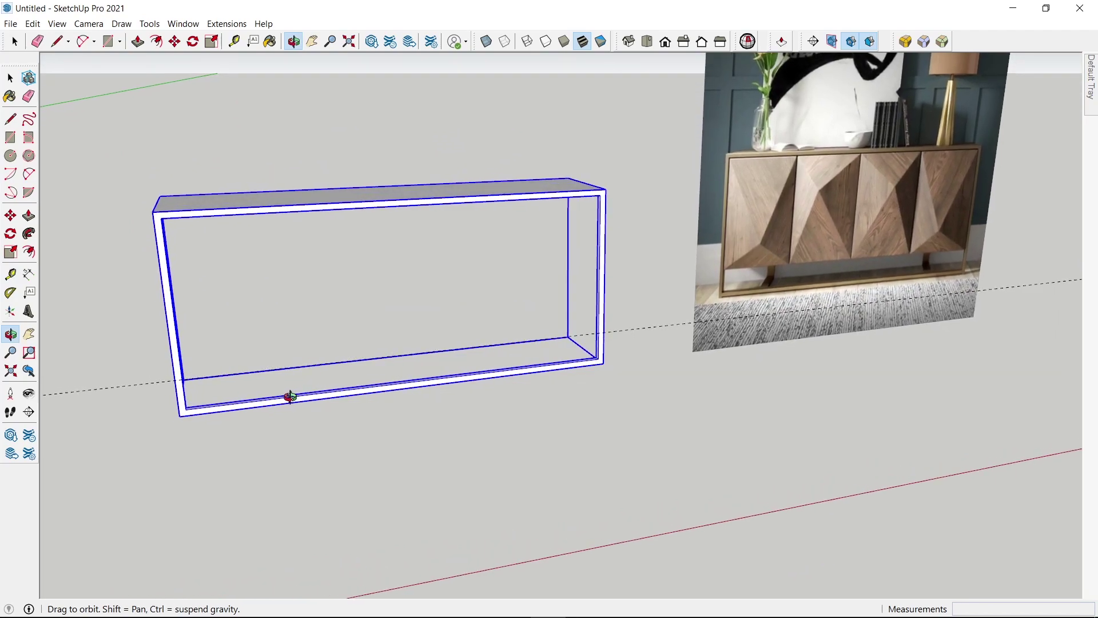
type("200")
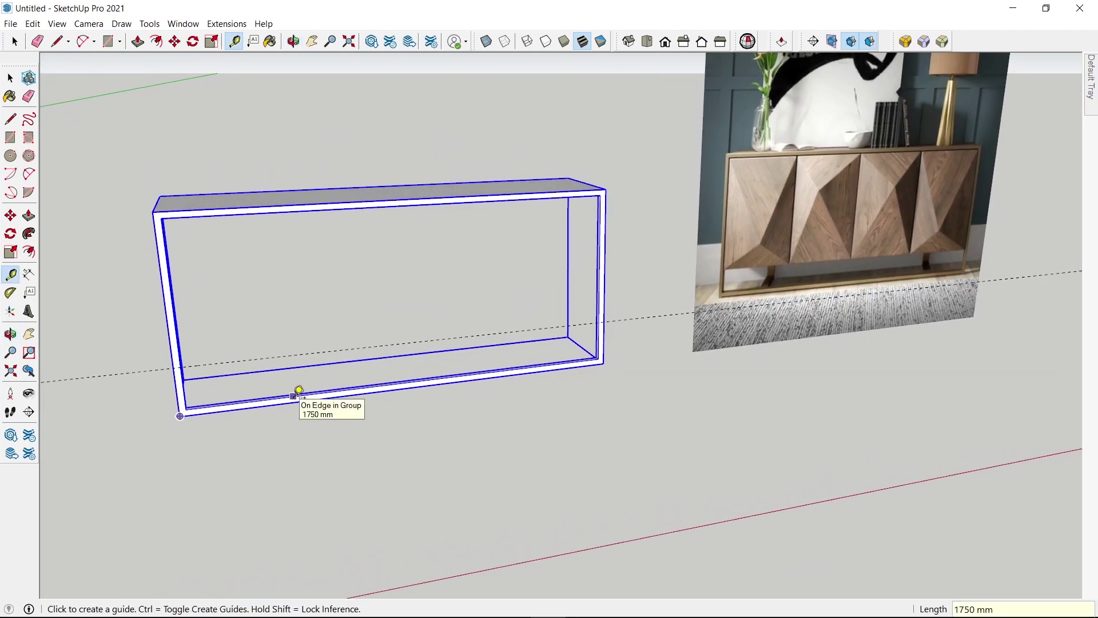
scroll(209, 368, "up", 2)
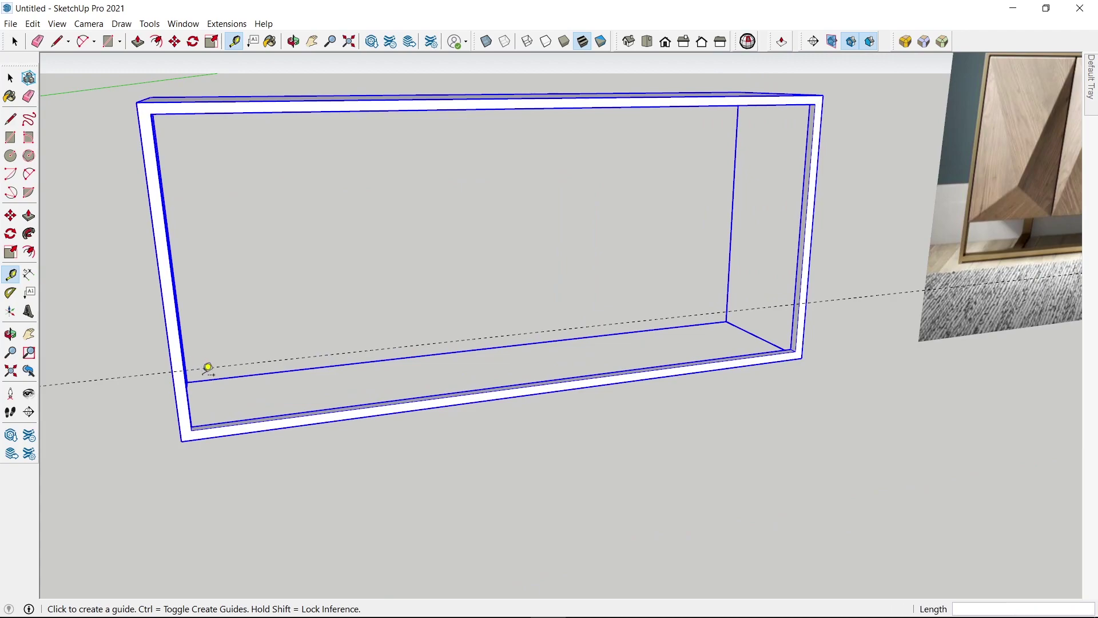
scroll(216, 434, "up", 3)
scroll(216, 416, "down", 5)
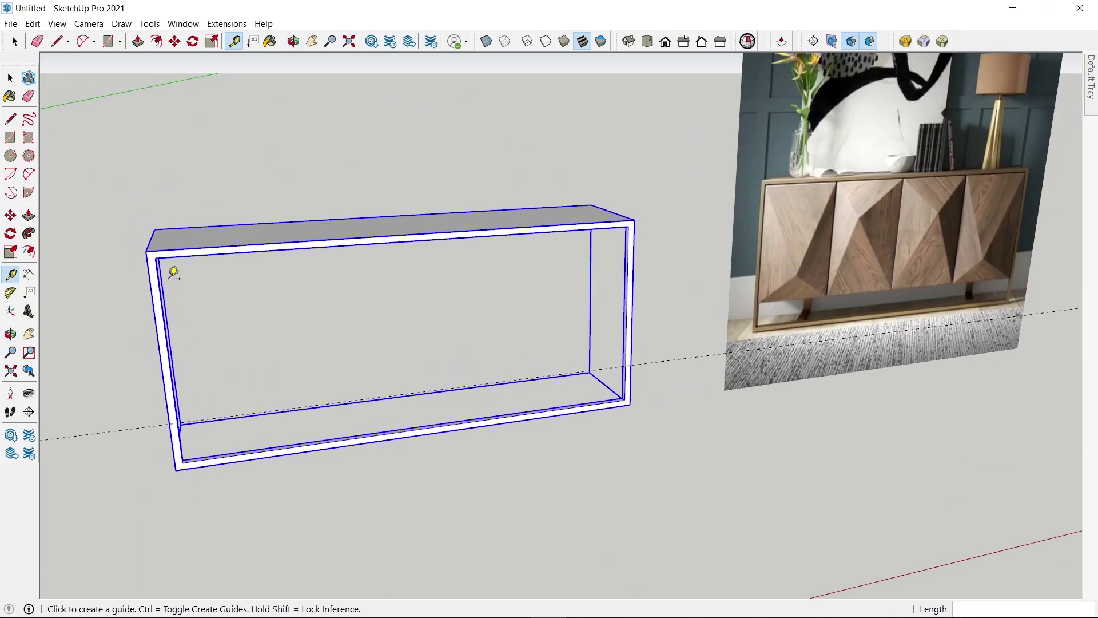
key("r")
left_click(155, 258)
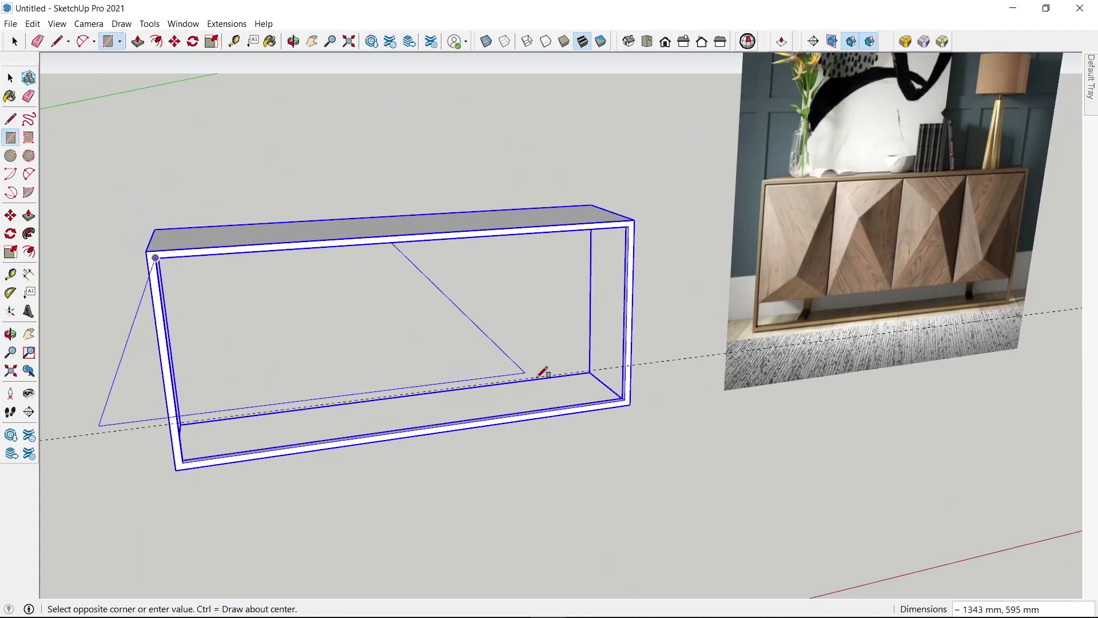
Step: Complete the front panel rectangle so it ends at the guide line
left_click(627, 364)
scroll(569, 364, "down", 3)
key("space")
scroll(589, 344, "up", 3)
scroll(616, 308, "up", 2)
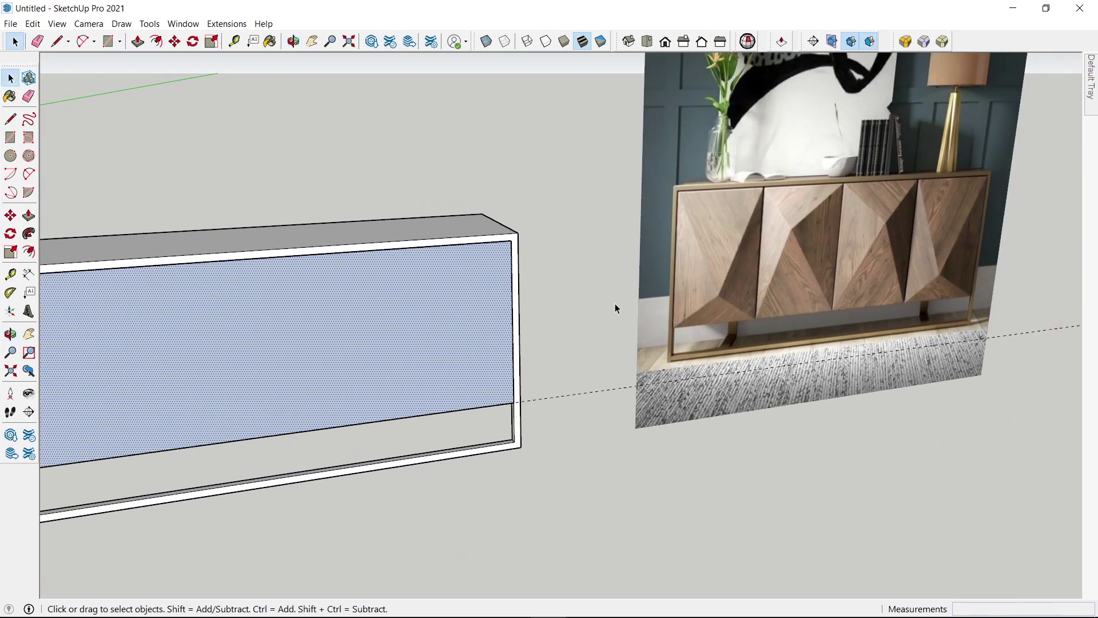
scroll(692, 192, "up", 2)
scroll(630, 383, "down", 2)
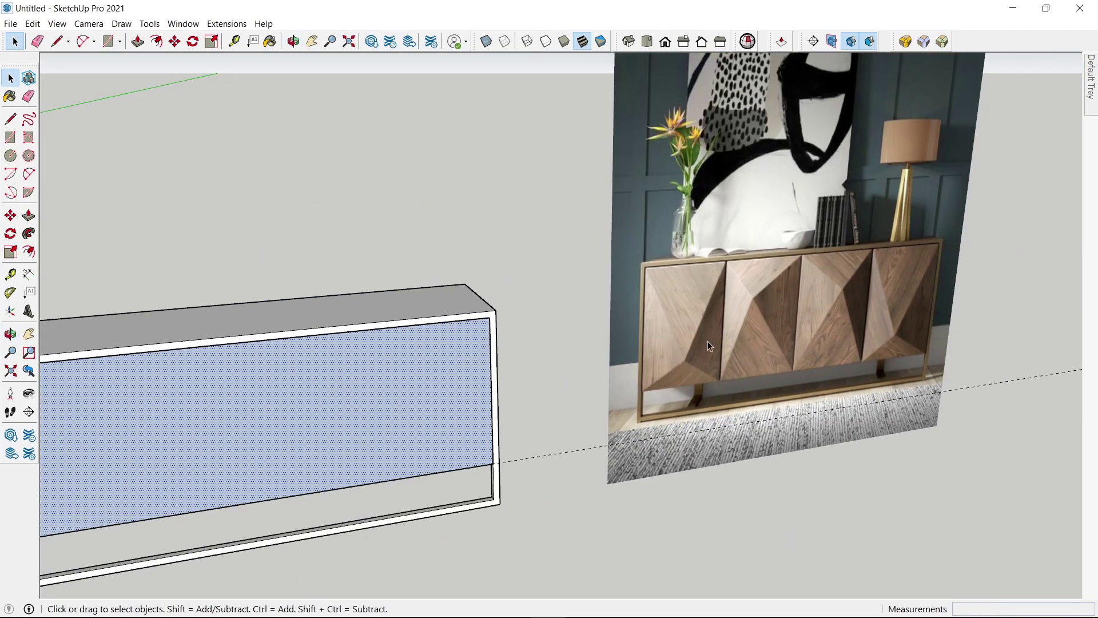
scroll(473, 336, "up", 1)
scroll(576, 337, "up", 2)
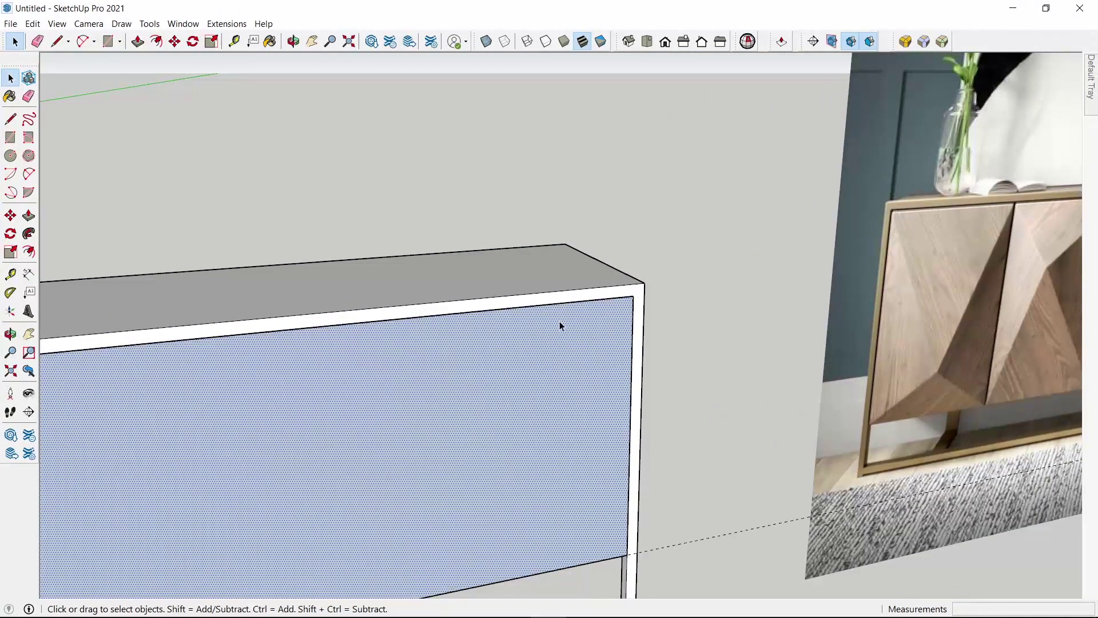
Step: Offset the panel face 6 mm inward to create a border
key("f")
left_click(541, 305)
type("6")
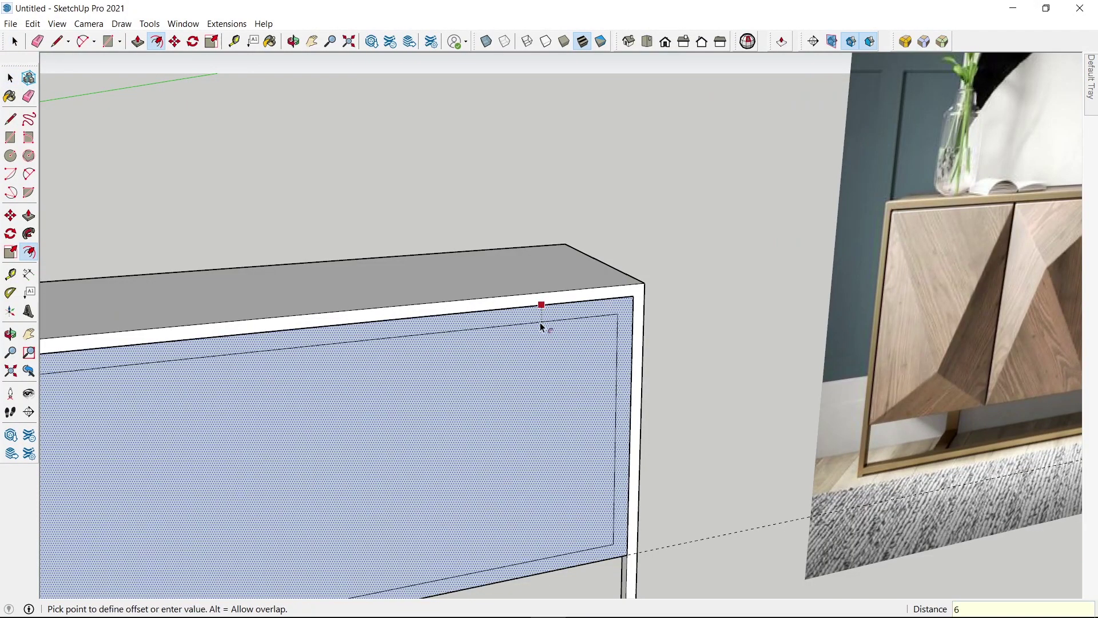
key("Return")
scroll(544, 319, "down", 3)
scroll(549, 314, "up", 3)
key("space")
Step: Select the inner panel face, then only the thin border strip
left_click(241, 418)
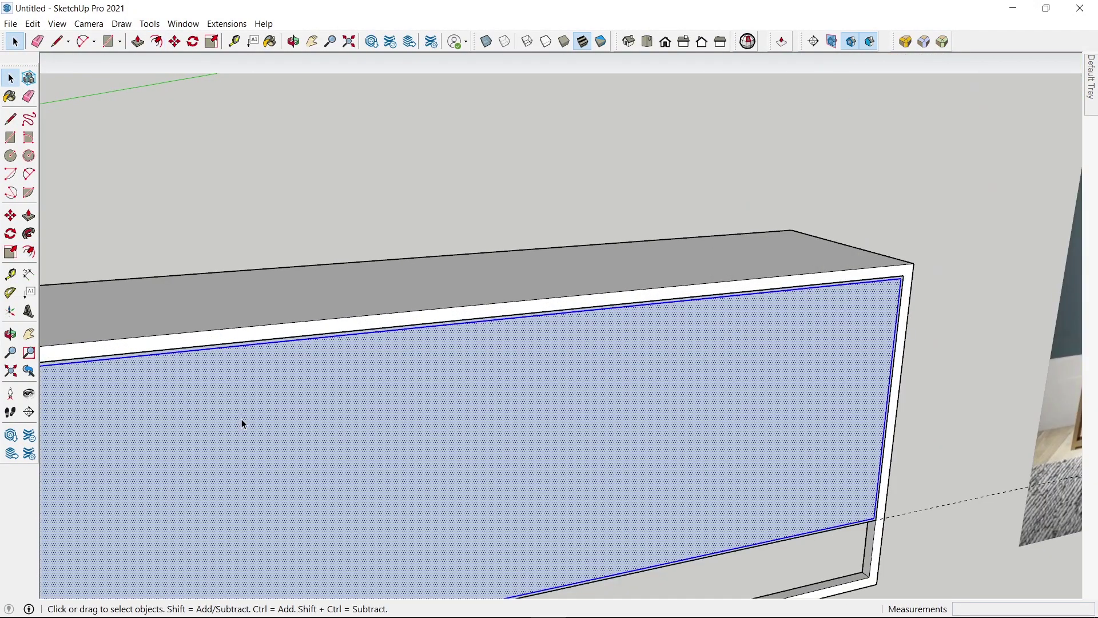
scroll(343, 426, "down", 3)
scroll(440, 442, "up", 1)
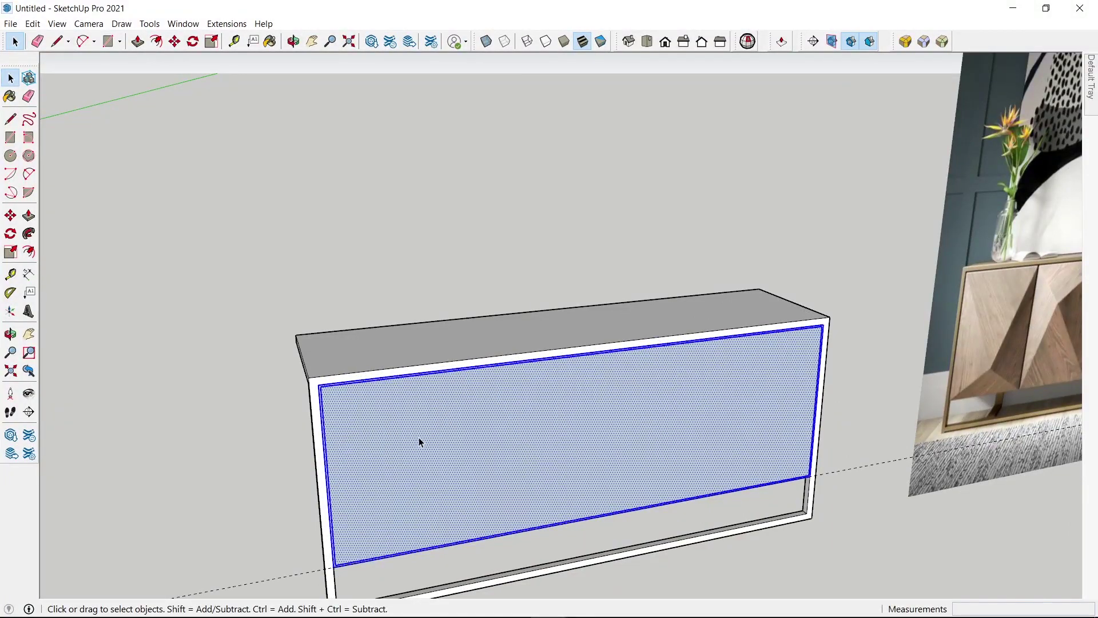
scroll(417, 437, "up", 3)
left_click(356, 398)
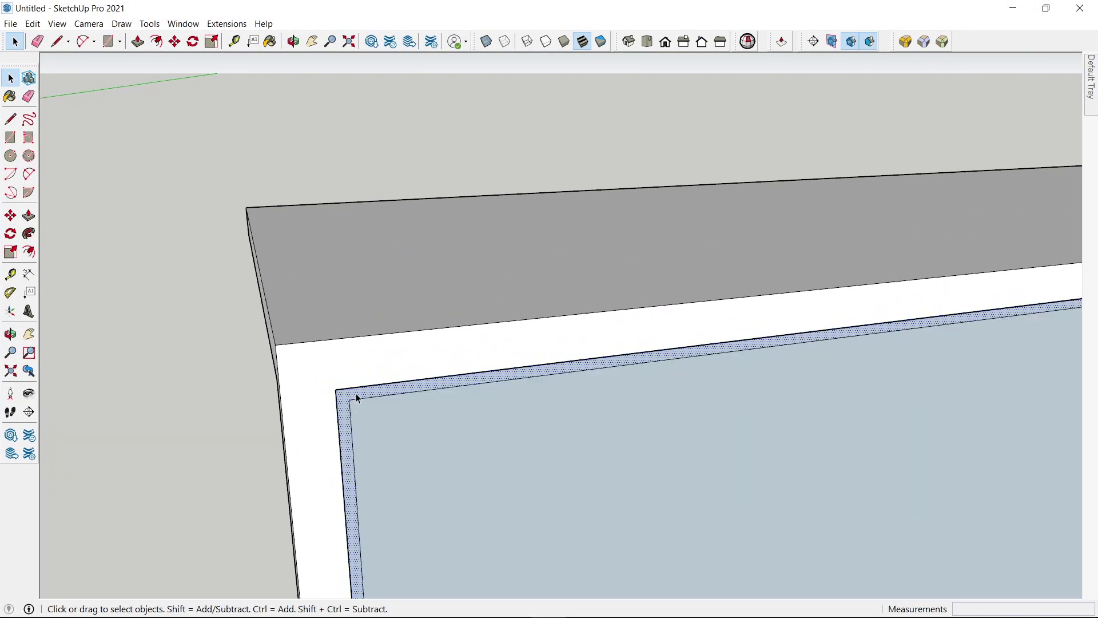
scroll(356, 399, "up", 2)
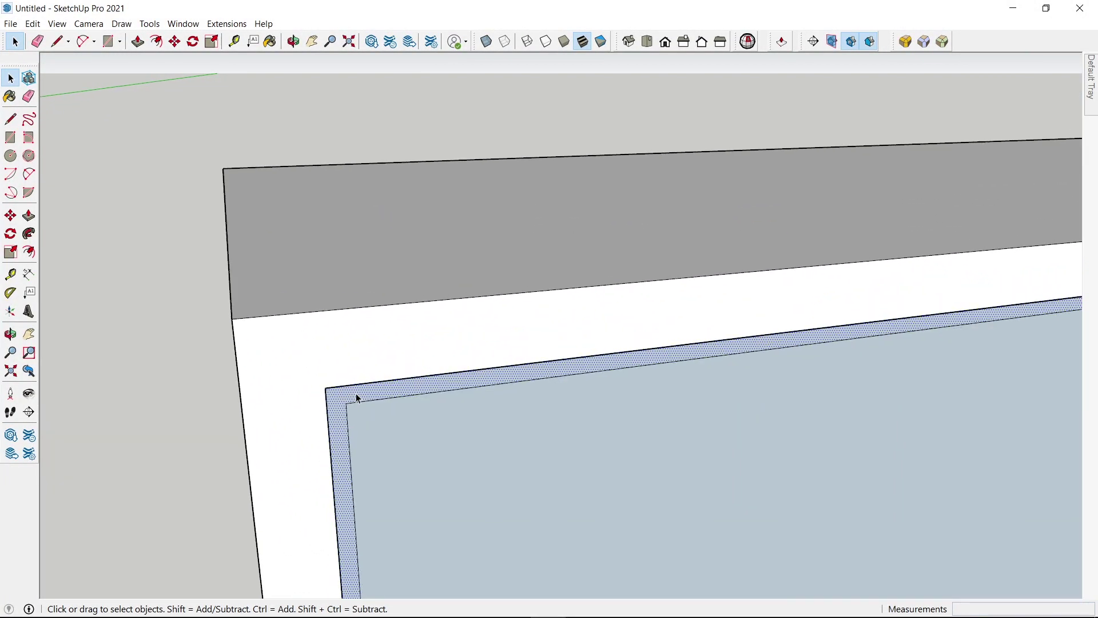
scroll(356, 394, "down", 1)
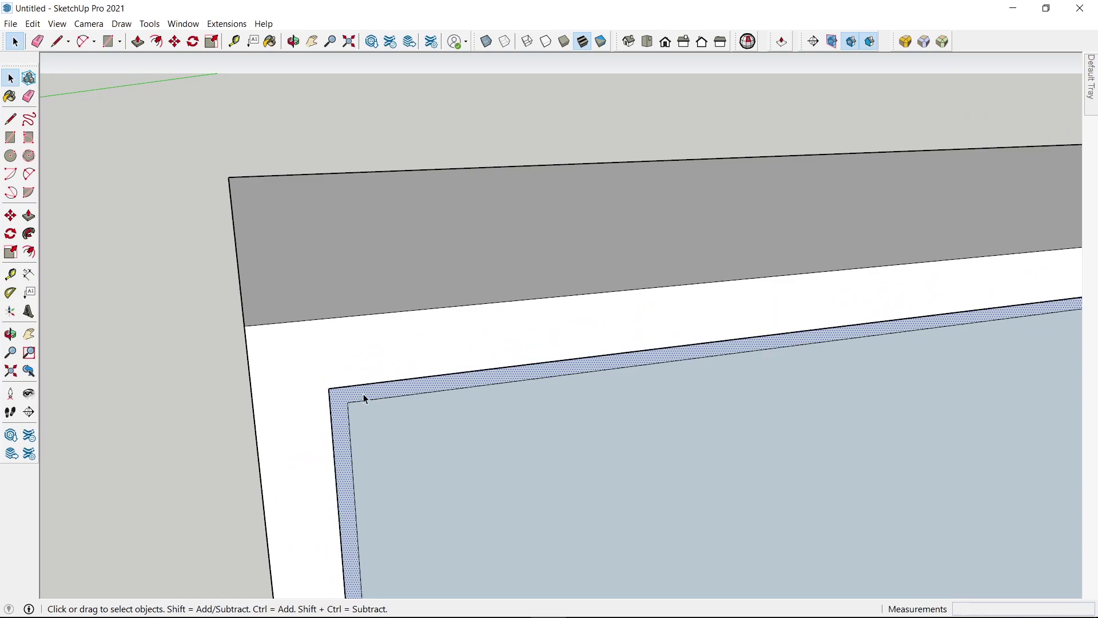
Step: Orbit to inspect the top slab's side and the cabinet beside the picture
middle_click_drag(363, 395, 343, 397)
scroll(343, 397, "down", 3)
scroll(355, 389, "up", 3)
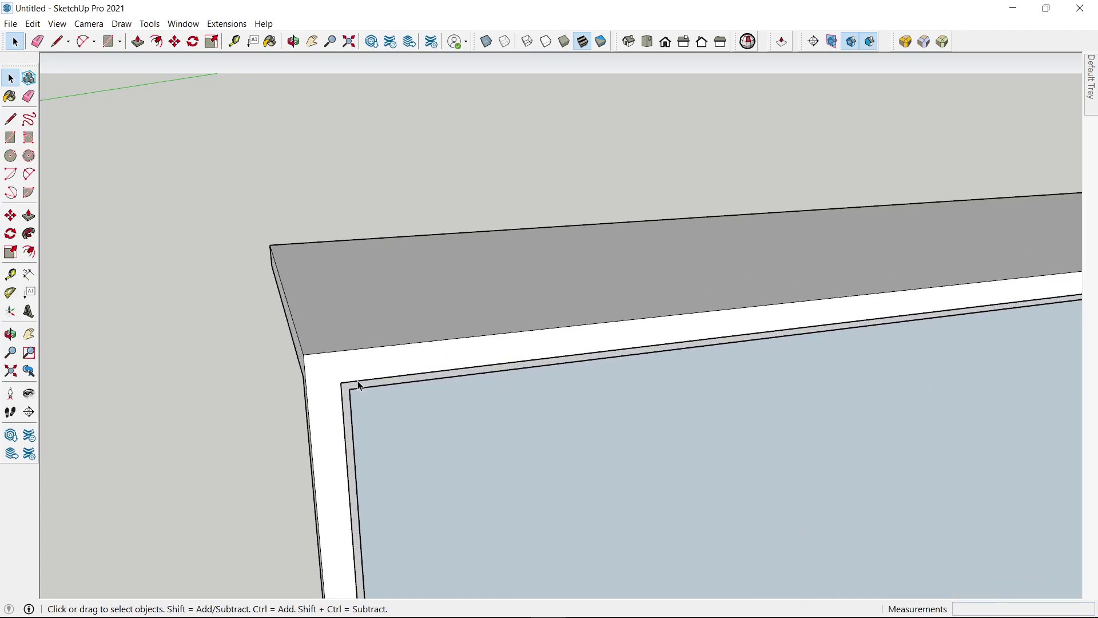
scroll(360, 386, "up", 1)
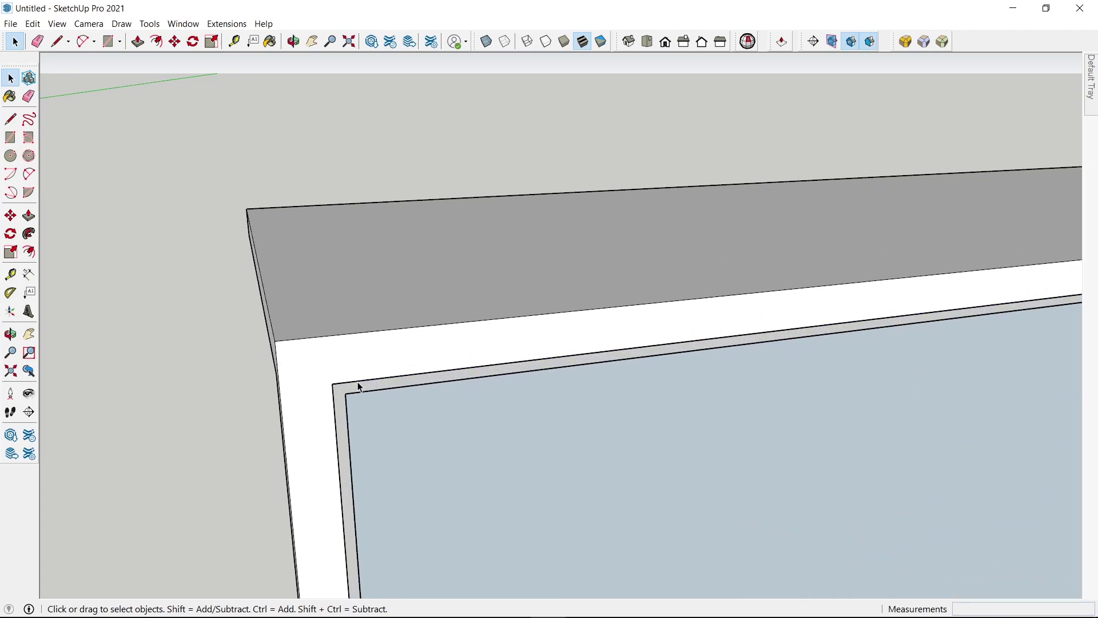
scroll(359, 387, "up", 1)
scroll(359, 387, "up", 1)
scroll(359, 389, "down", 1)
scroll(357, 392, "down", 2)
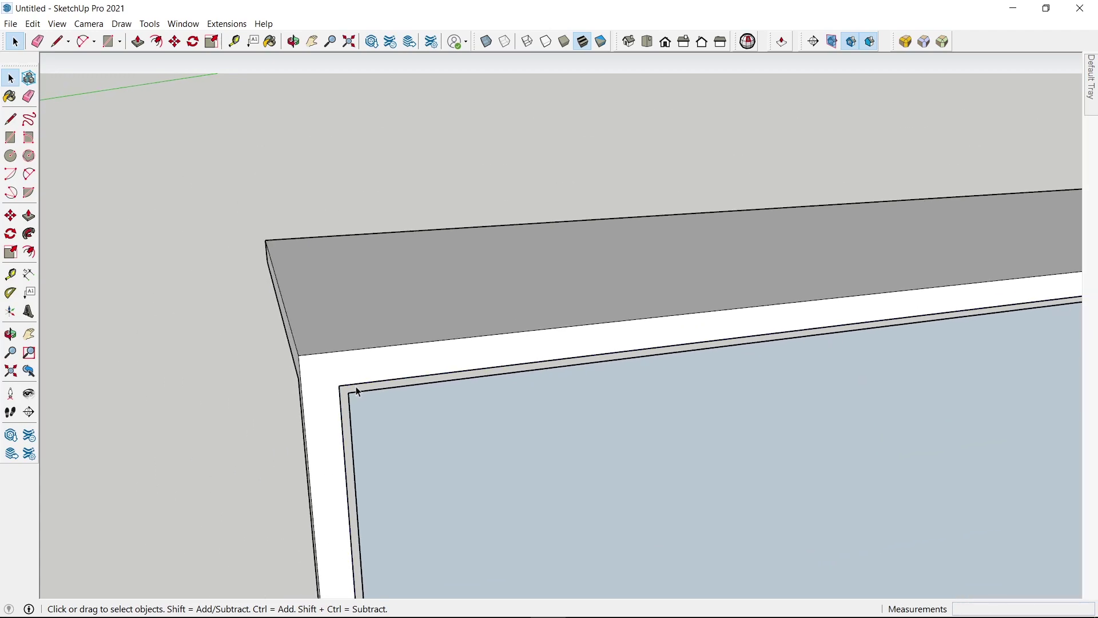
scroll(357, 392, "down", 4)
mouse_move(357, 392)
middle_mouse_down()
mouse_move(588, 417)
mouse_move(490, 458)
middle_mouse_up()
Step: Divide the front panel's top edge into equal segments of roughly 348 mm each
scroll(328, 422, "up", 4)
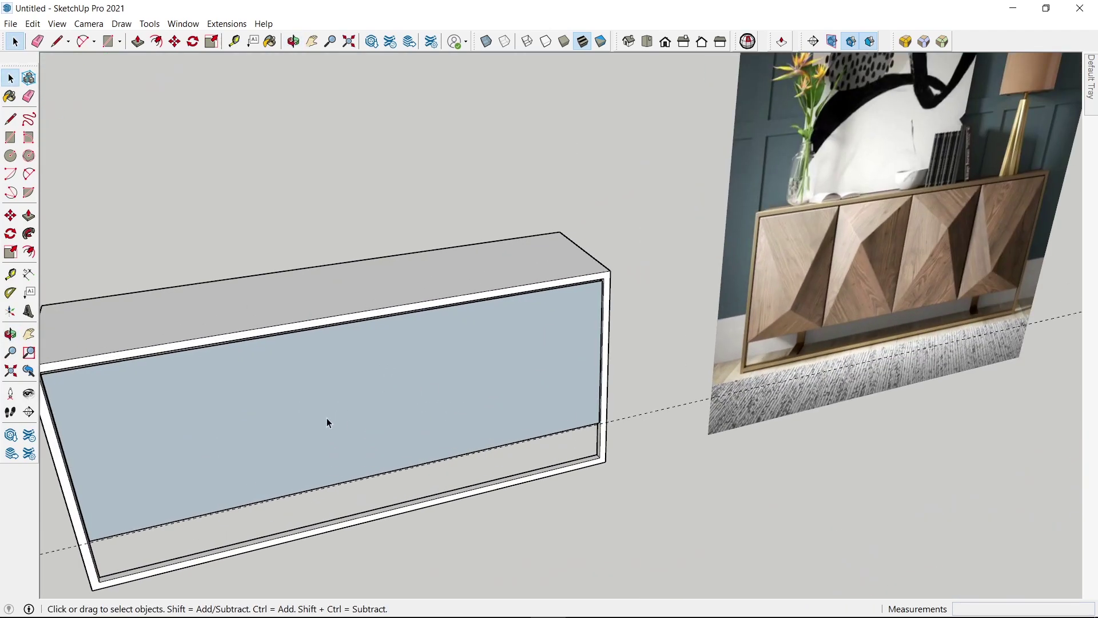
mouse_move(327, 422)
middle_mouse_down()
mouse_move(372, 392)
mouse_move(417, 414)
middle_mouse_up()
left_click(416, 414)
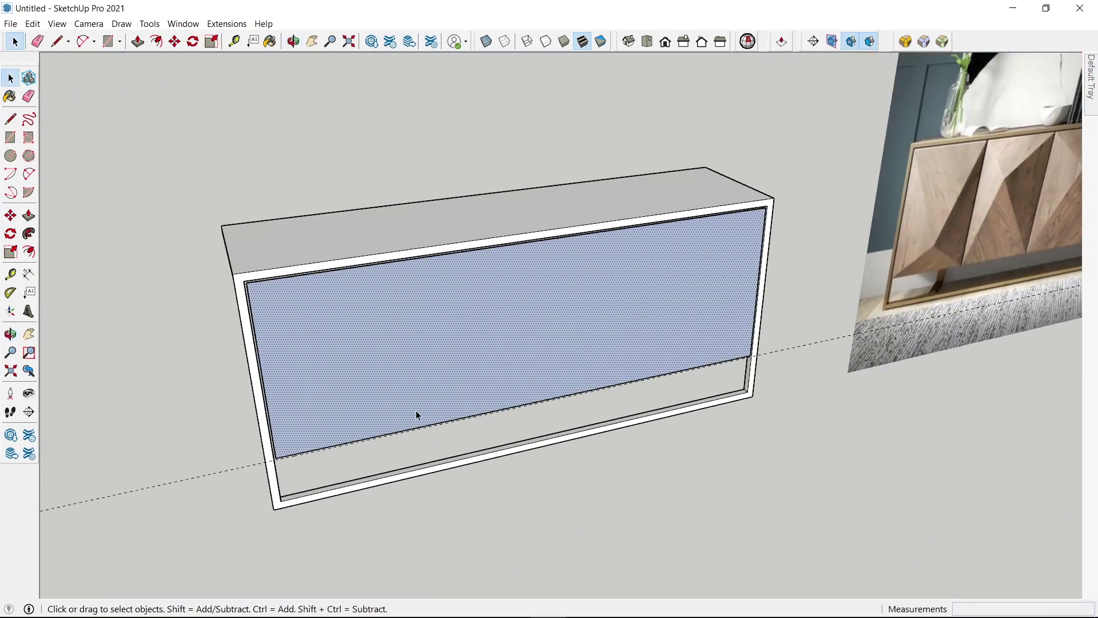
left_click(343, 269)
scroll(341, 269, "up", 3)
right_click(337, 269)
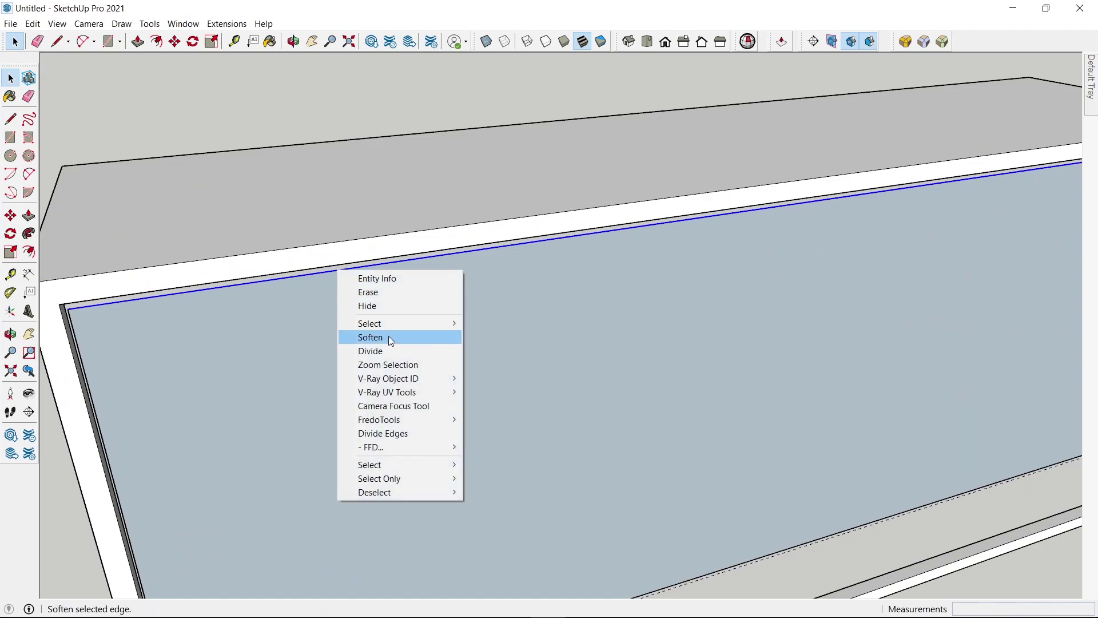
left_click(384, 350)
scroll(333, 328, "down", 3)
scroll(333, 327, "down", 2)
scroll(335, 330, "down", 2)
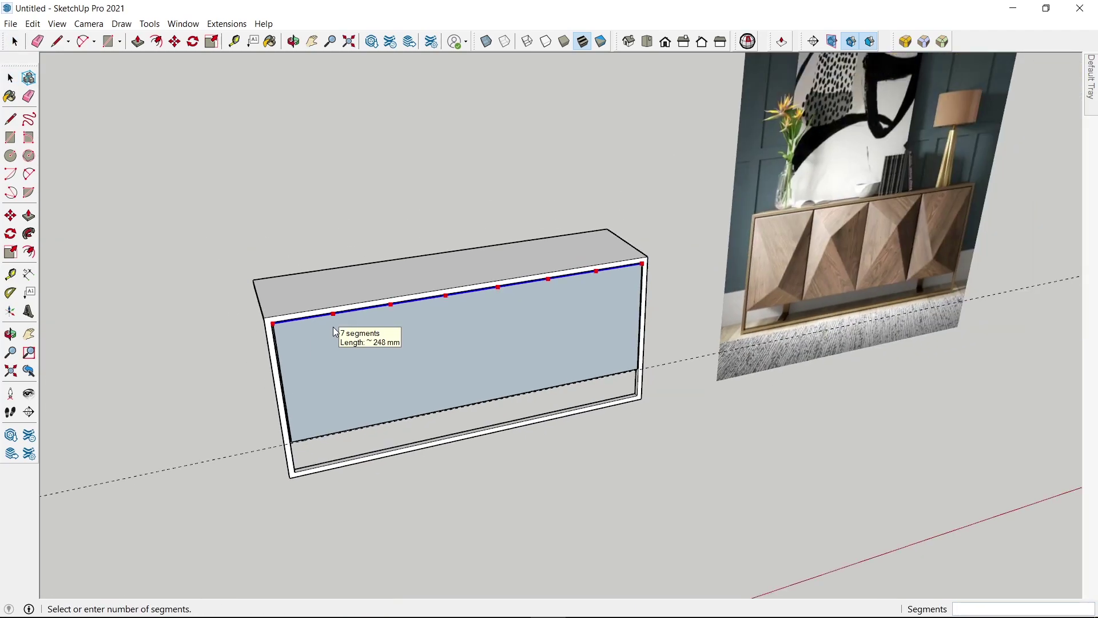
type("3")
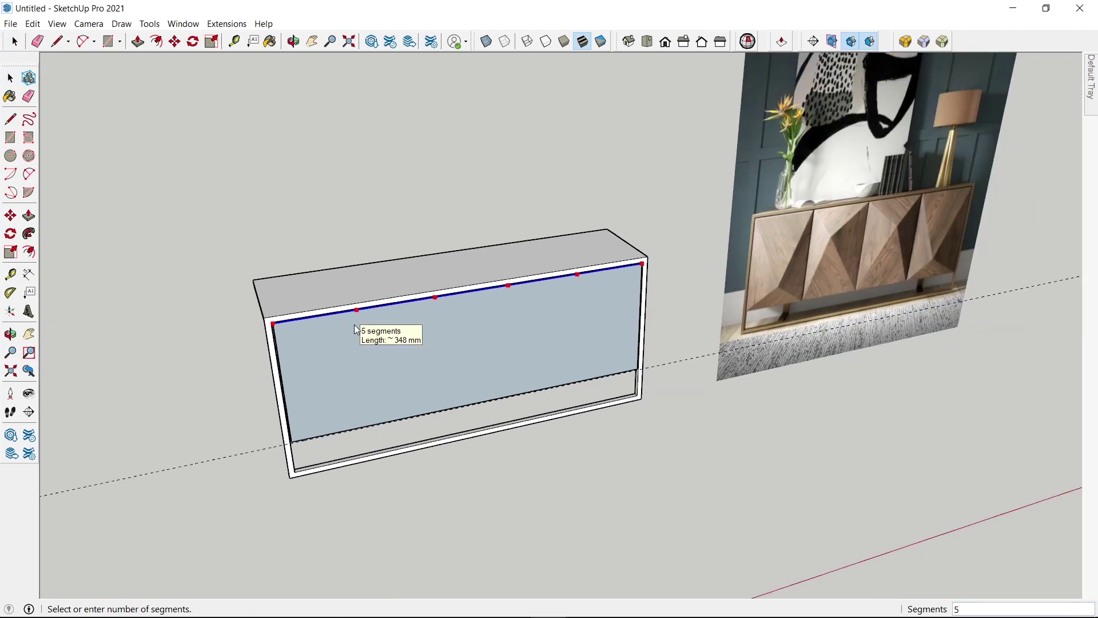
left_click(374, 320)
scroll(376, 324, "up", 2)
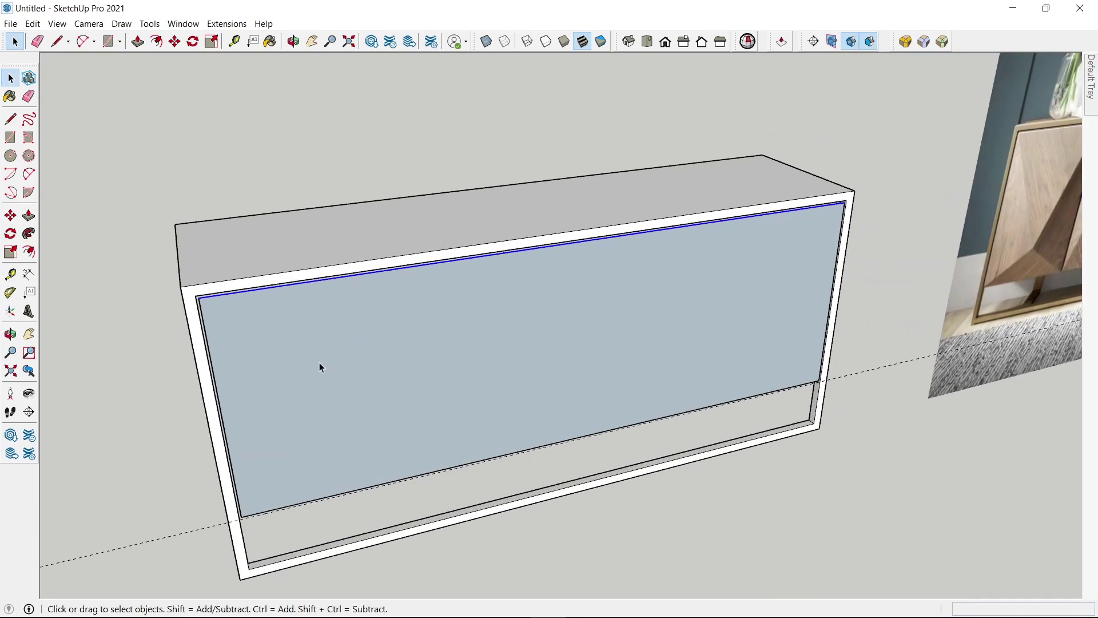
scroll(319, 362, "up", 2)
Step: Place a vertical guide from the panel's left edge at the first division point
scroll(281, 370, "up", 2)
key("t")
left_click(183, 380)
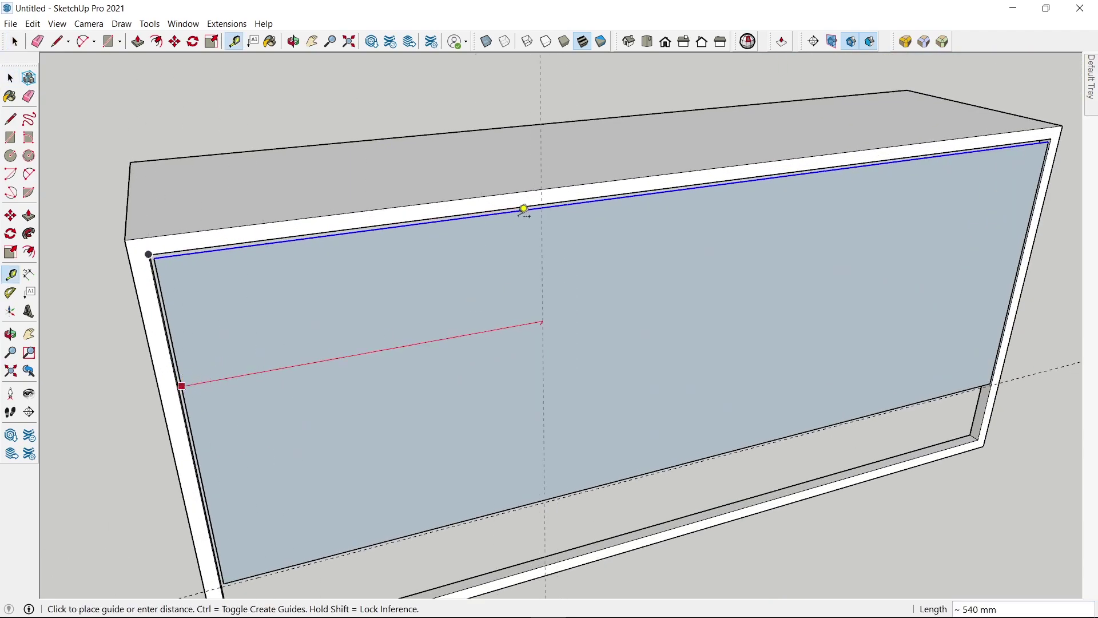
scroll(525, 203, "down", 2)
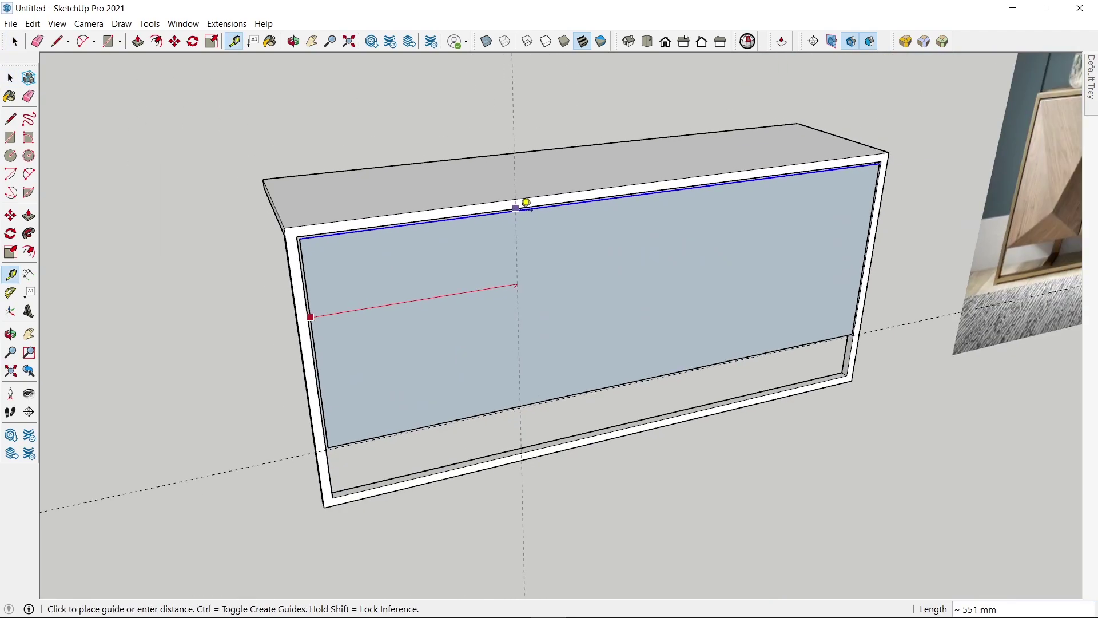
left_click(474, 212)
scroll(464, 218, "down", 2)
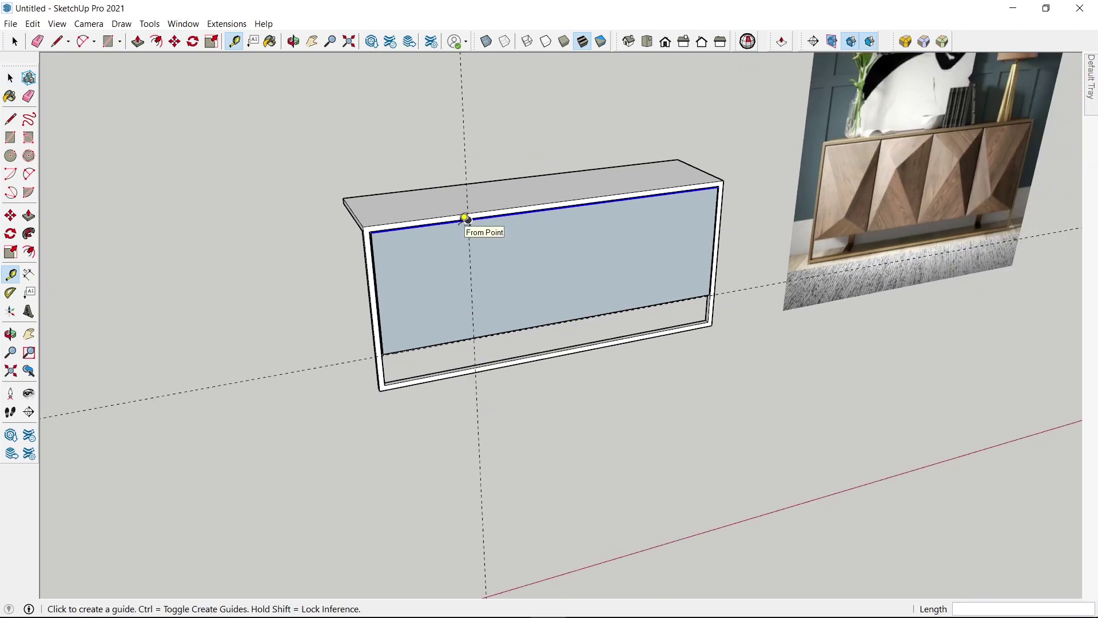
mouse_move(465, 218)
middle_mouse_down()
mouse_move(566, 229)
mouse_move(430, 264)
mouse_move(476, 284)
mouse_move(453, 297)
mouse_move(478, 282)
mouse_move(379, 257)
mouse_move(426, 280)
middle_mouse_up()
Step: Start a line where the vertical guide meets the panel's top edge
key("o")
scroll(341, 252, "up", 2)
scroll(375, 253, "up", 2)
key("l")
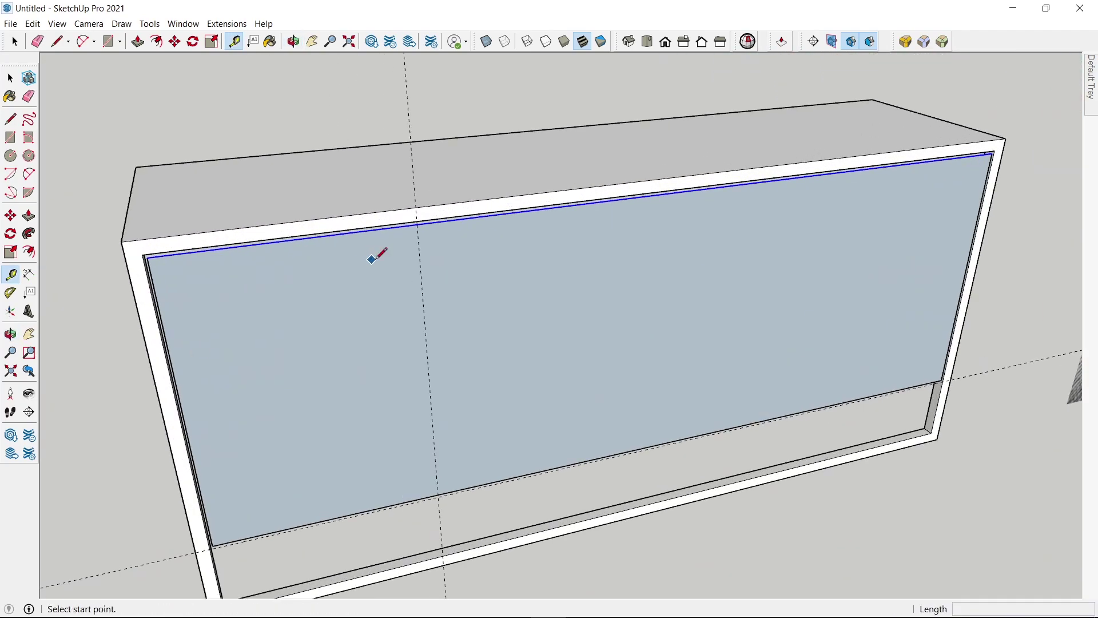
left_click(417, 223)
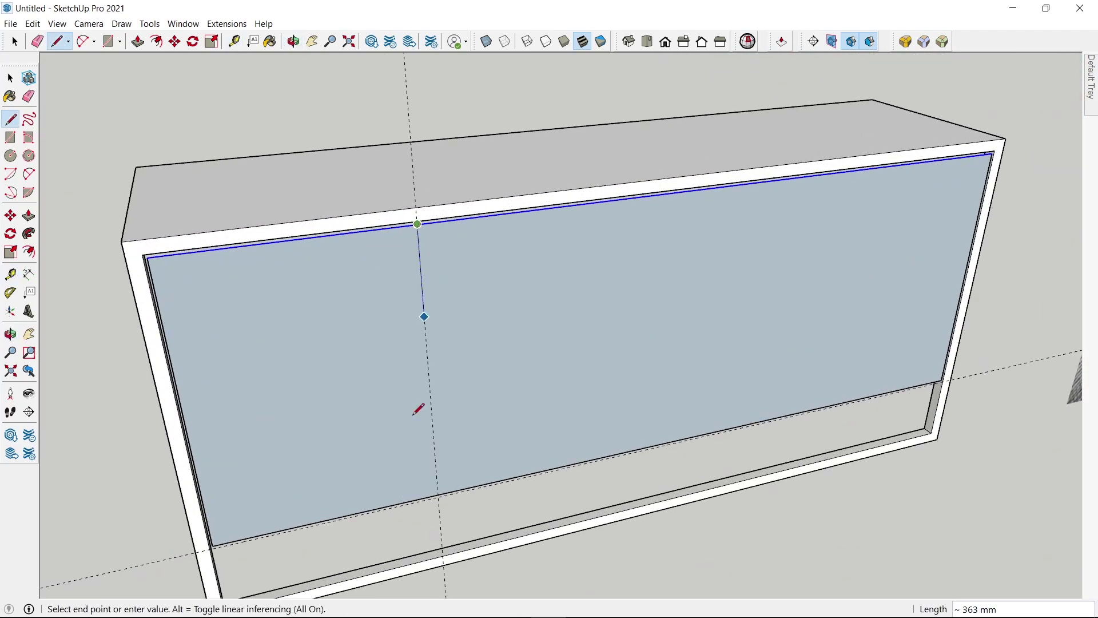
Step: End the vertical split line at the panel's bottom edge
left_click(438, 493)
scroll(417, 451, "down", 3)
key("space")
mouse_move(404, 460)
middle_mouse_down()
mouse_move(431, 437)
mouse_move(255, 483)
middle_mouse_up()
scroll(180, 430, "up", 2)
scroll(332, 327, "up", 2)
scroll(395, 320, "up", 2)
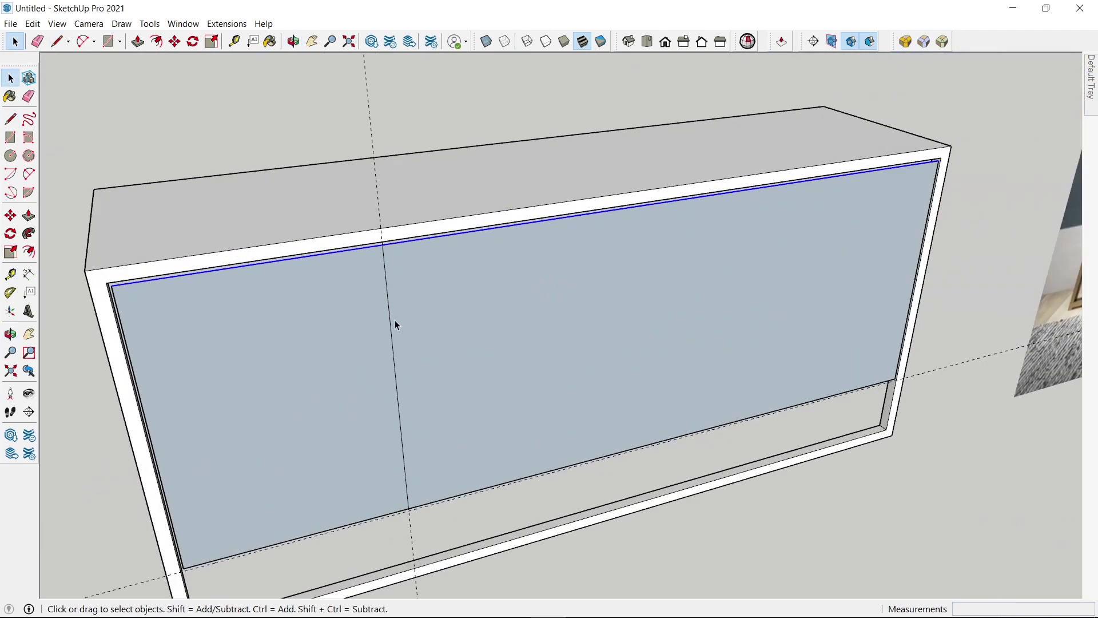
Step: Copy the vertical split line 2 mm to the left
left_click(393, 320)
scroll(393, 321, "down", 1)
scroll(370, 272, "up", 3)
scroll(371, 273, "down", 4)
scroll(362, 300, "up", 1)
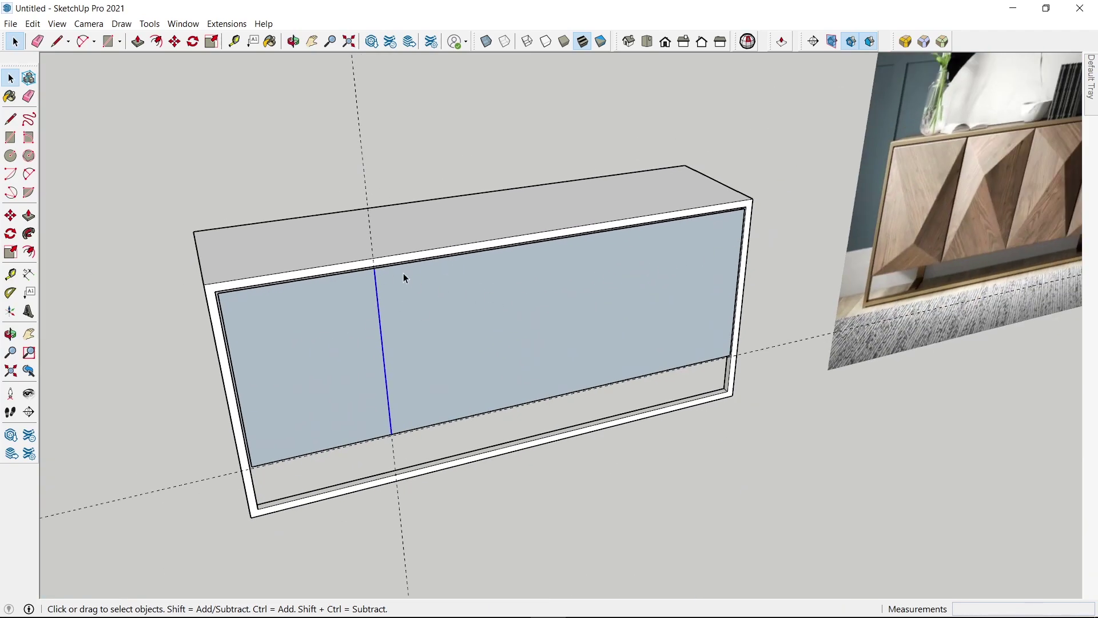
scroll(403, 274, "up", 3)
scroll(367, 271, "up", 1)
scroll(369, 272, "up", 1)
key("m")
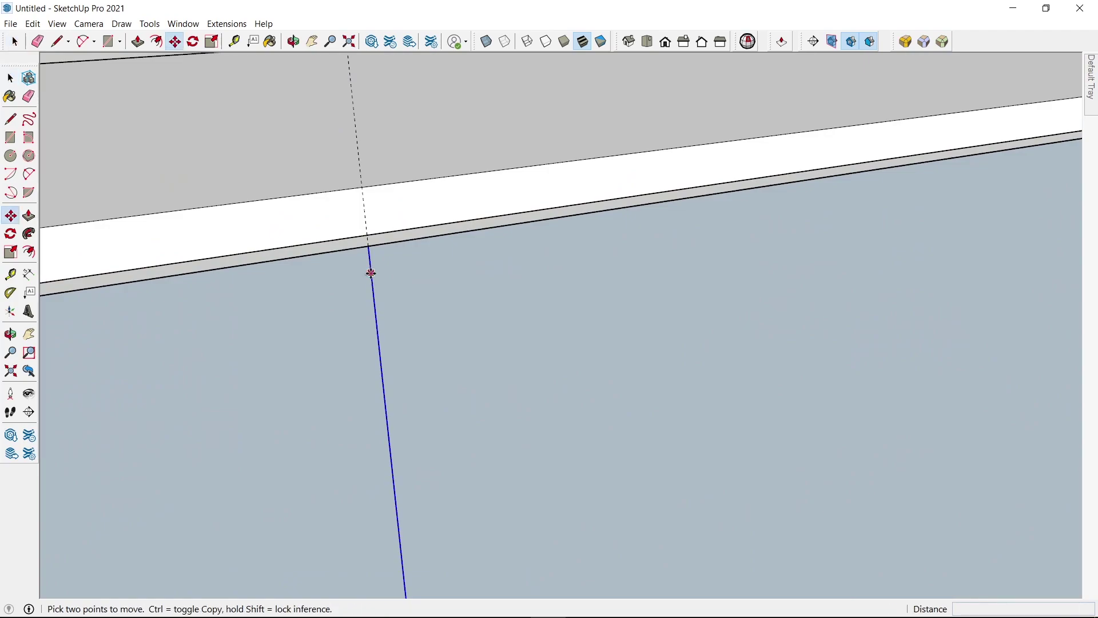
key("ctrl")
left_click(373, 273)
type("2")
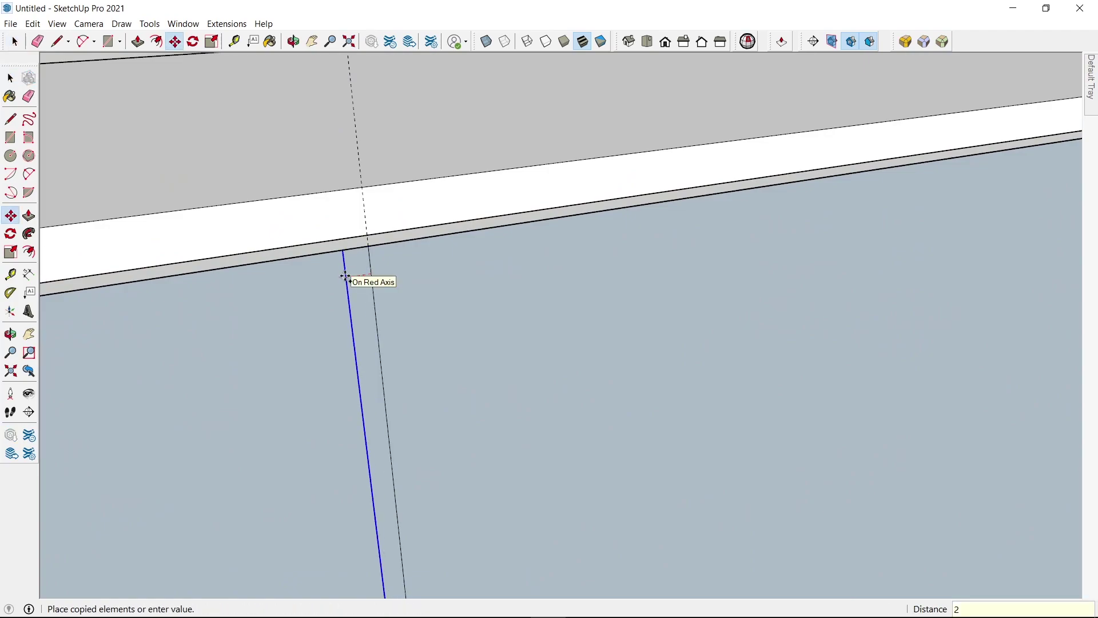
key("Return")
Step: Select the first door face on the left
scroll(352, 269, "down", 1)
key("space")
scroll(349, 272, "down", 1)
left_click(341, 280)
scroll(341, 281, "down", 2)
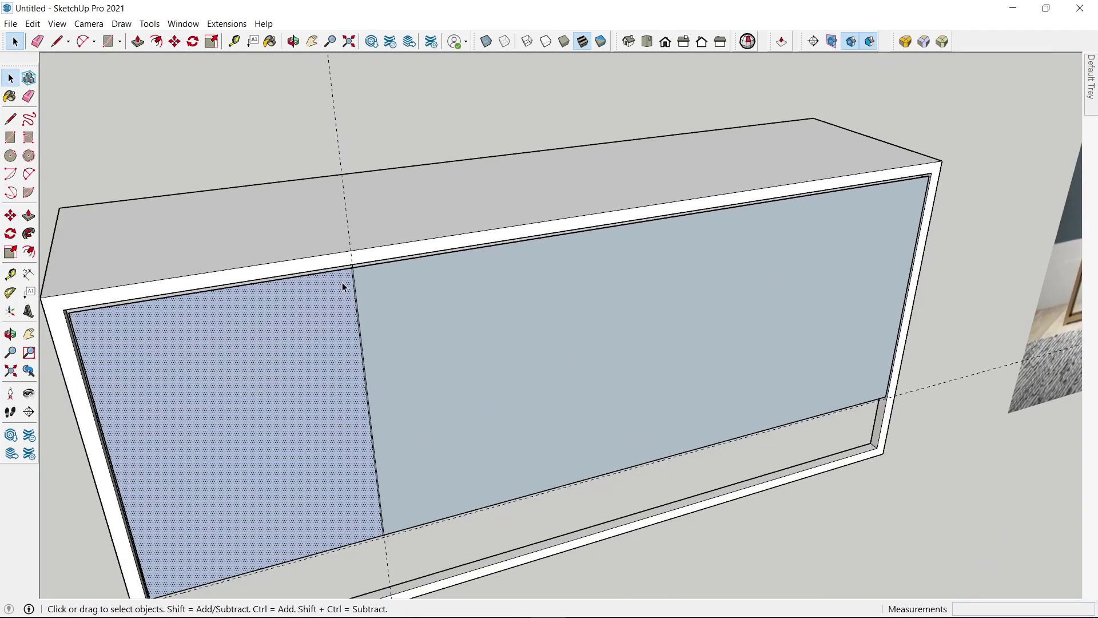
scroll(342, 283, "down", 2)
scroll(351, 286, "up", 3)
scroll(341, 283, "up", 1)
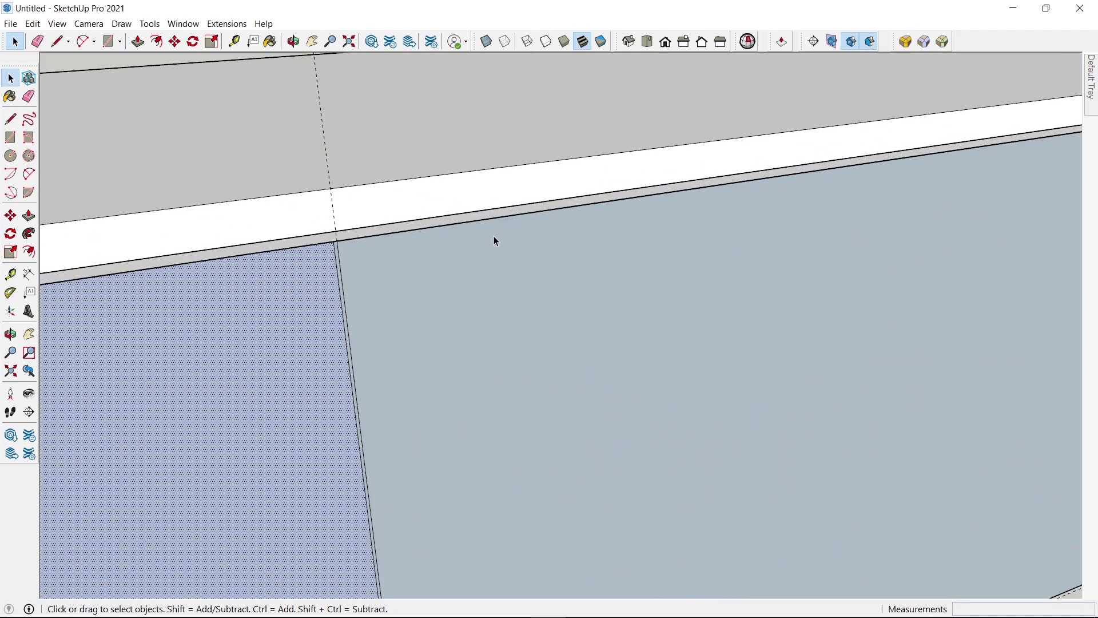
scroll(494, 240, "down", 3)
middle_click_drag(456, 269, 432, 269)
scroll(423, 309, "up", 1)
Step: Push the left door face into the cabinet from a front view
middle_click_drag(411, 328, 343, 327, "shift")
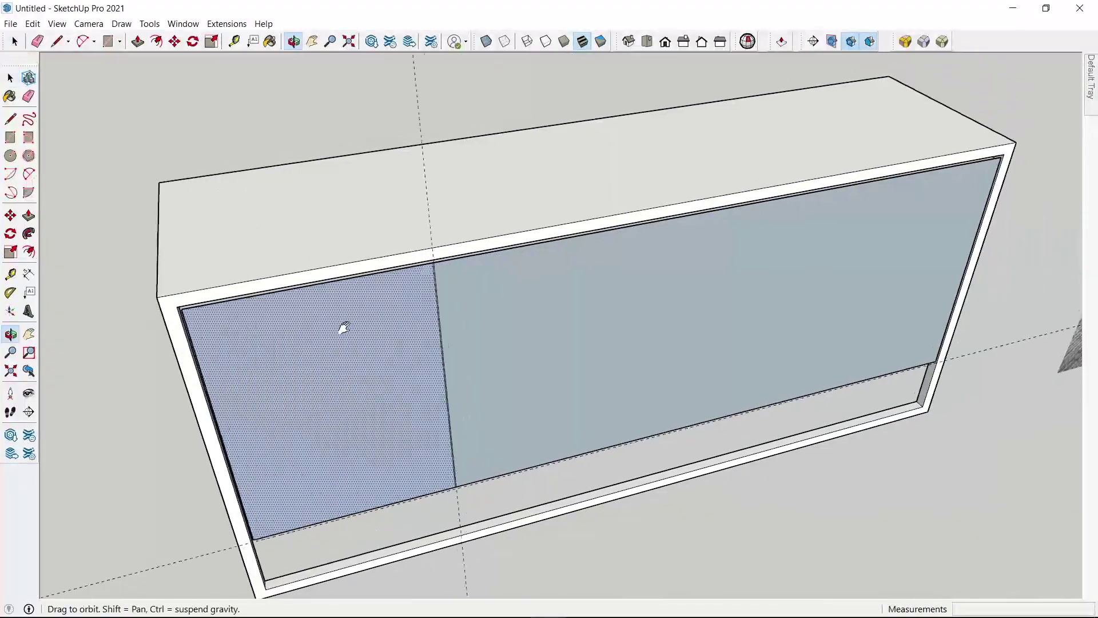
scroll(406, 275, "up", 3)
scroll(402, 273, "up", 1)
scroll(402, 272, "down", 2)
scroll(344, 286, "down", 2)
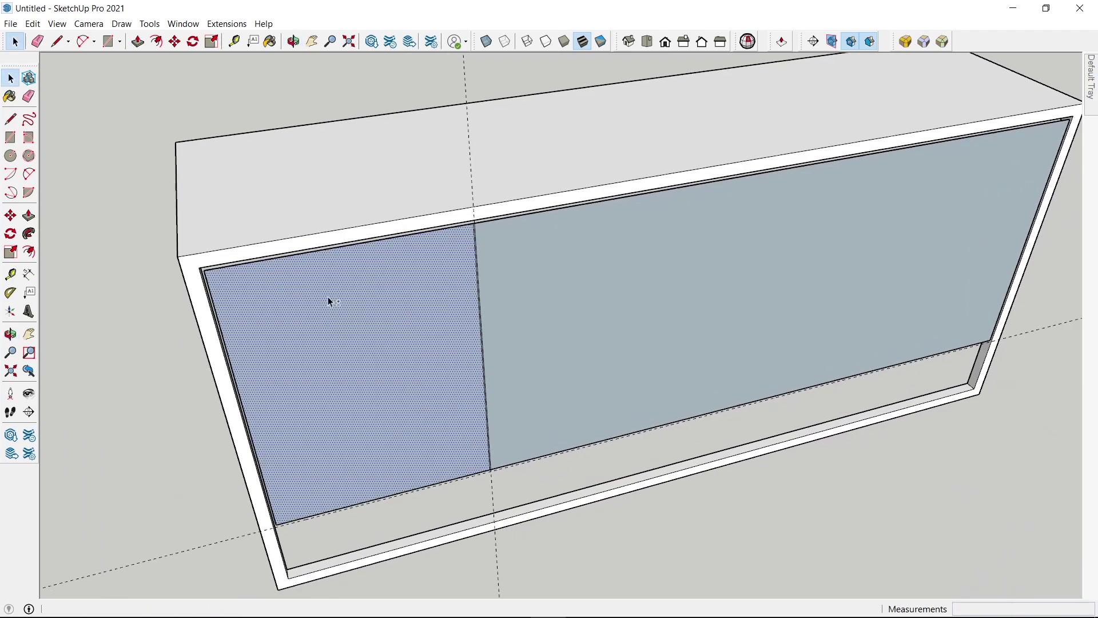
middle_click_drag(343, 338, 350, 338)
key("p")
mouse_move(375, 348)
left_mouse_down()
mouse_move(379, 365)
mouse_move(381, 353)
left_mouse_up()
key("space")
Step: Make the selected cabinet front faces into a group
scroll(381, 352, "down", 2)
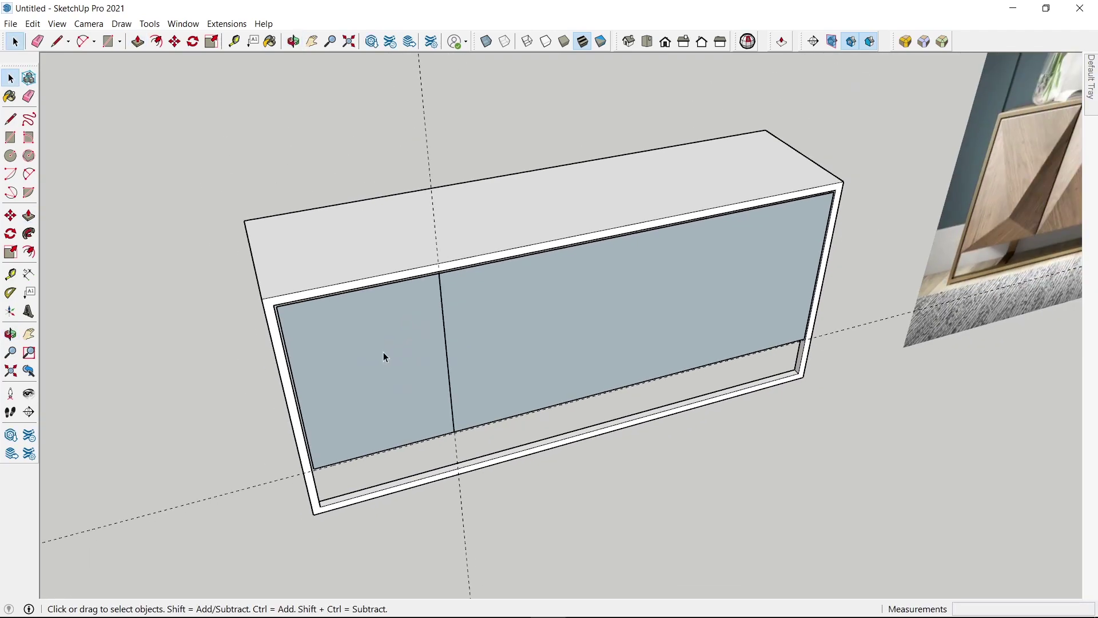
double_click(383, 351)
right_click(384, 351)
left_click(429, 133)
Step: Take the left door face out of the front group and exit the group
double_click(397, 387)
left_click(405, 372)
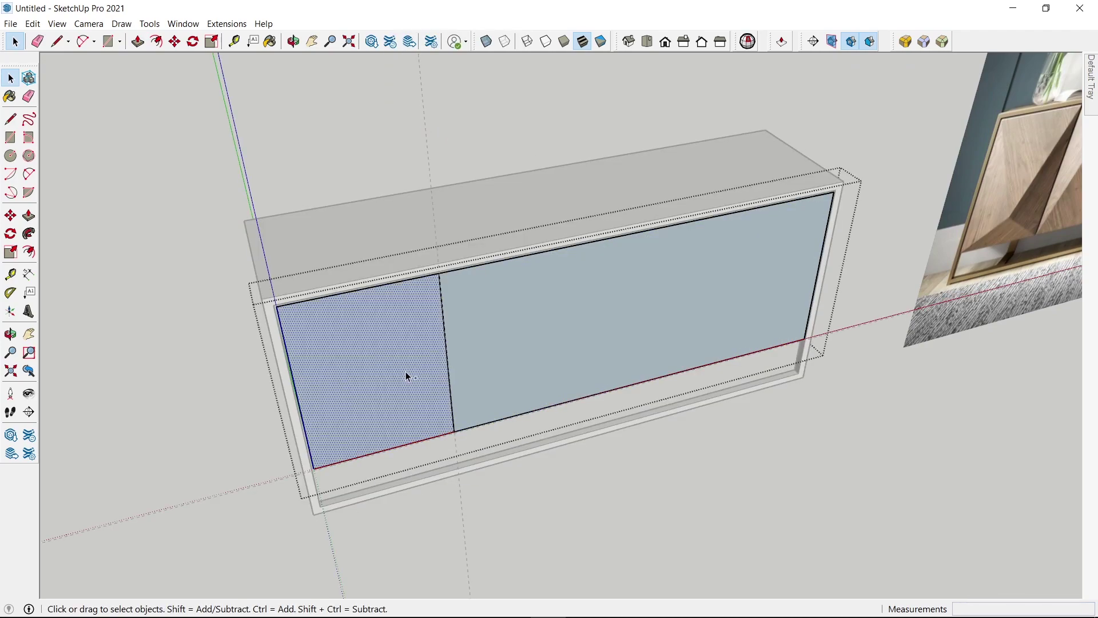
right_click(408, 375)
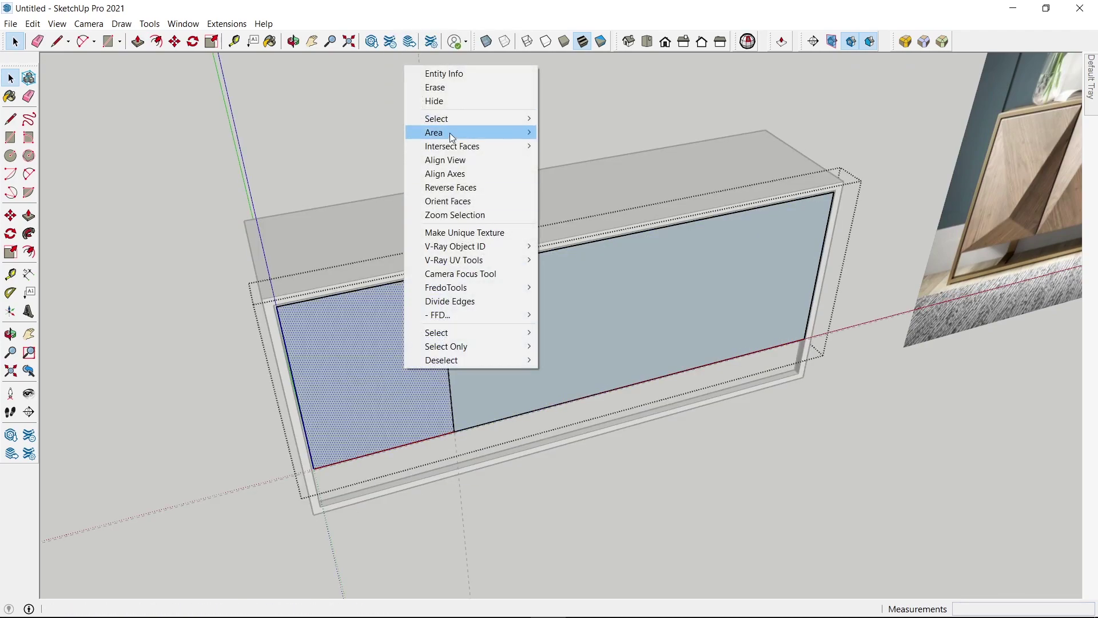
left_click(364, 410)
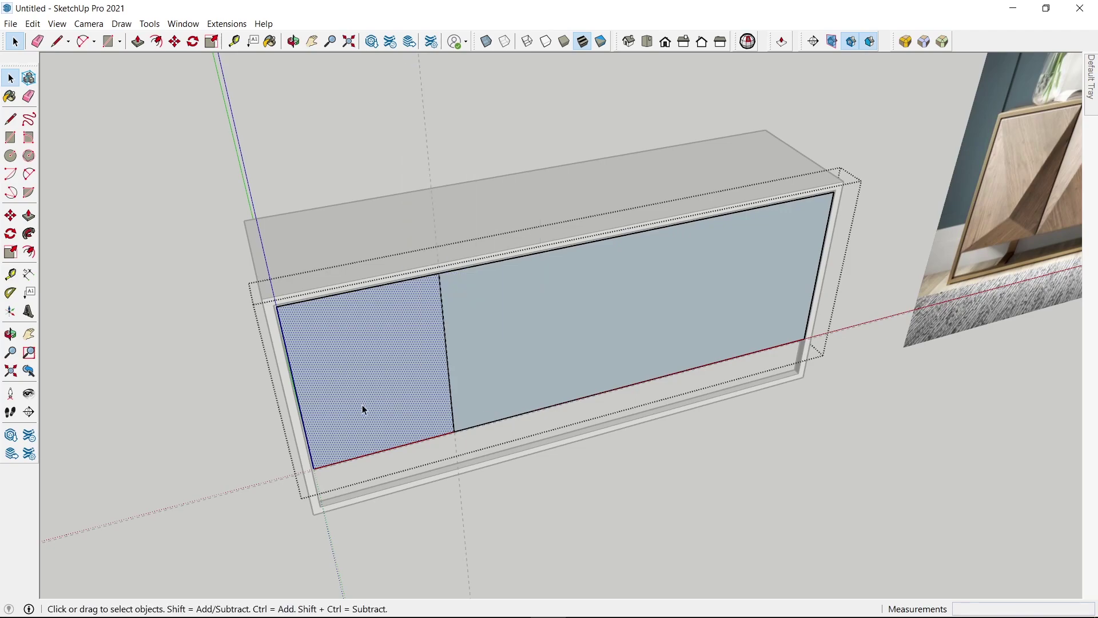
left_click(299, 241)
Step: Paste the left door face back in place as a separate piece
left_click(42, 27)
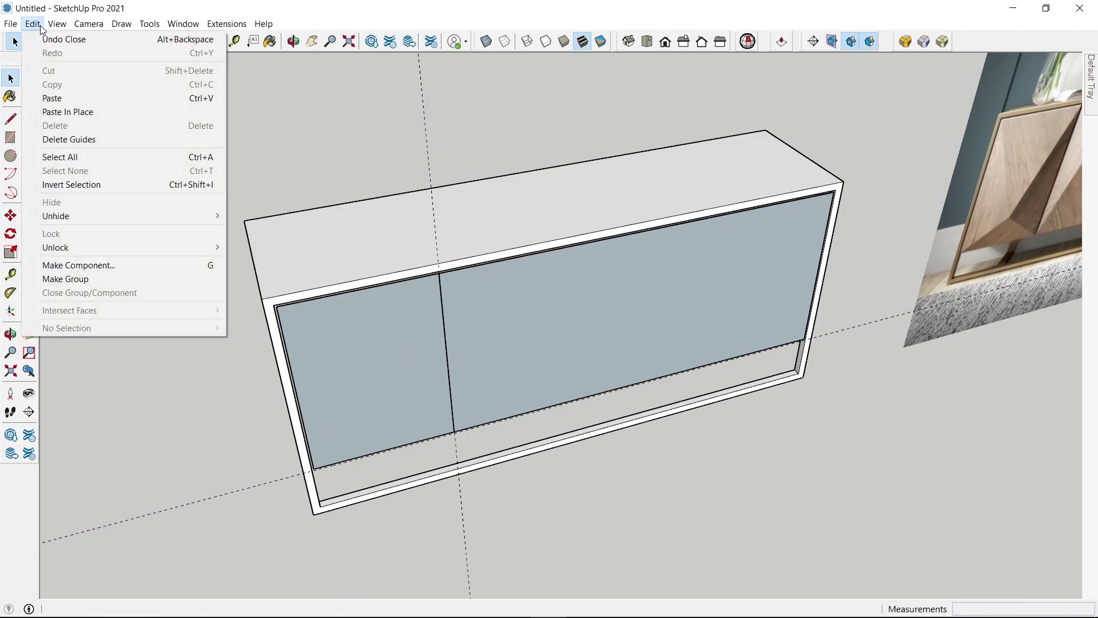
left_click(46, 101)
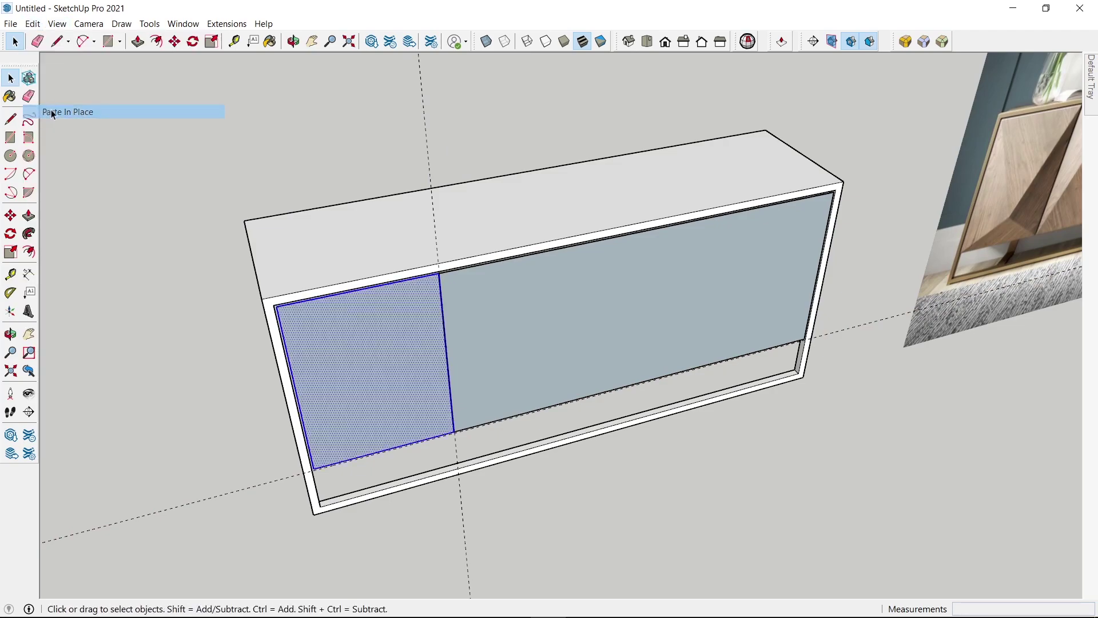
scroll(328, 347, "down", 3)
mouse_move(328, 346)
middle_mouse_down()
mouse_move(431, 362)
mouse_move(392, 284)
middle_mouse_up()
scroll(441, 355, "up", 4)
scroll(393, 280, "down", 3)
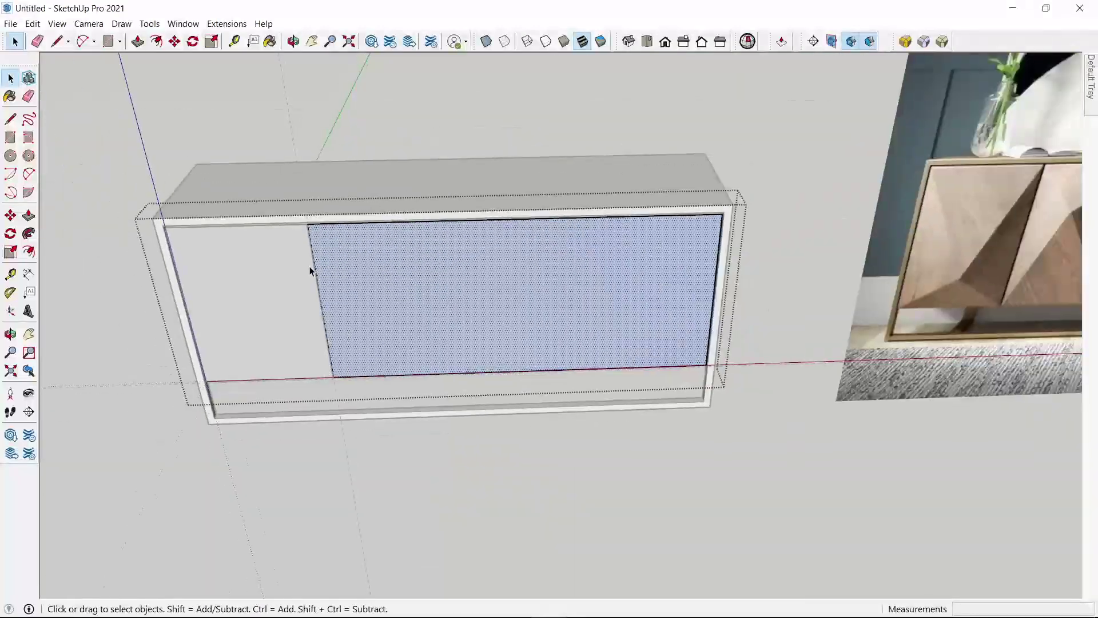
mouse_move(310, 266)
middle_mouse_down()
mouse_move(331, 311)
mouse_move(527, 304)
mouse_move(359, 406)
mouse_move(429, 311)
mouse_move(338, 378)
mouse_move(344, 362)
middle_mouse_up()
scroll(337, 379, "down", 2)
scroll(346, 360, "up", 3)
scroll(376, 327, "down", 2)
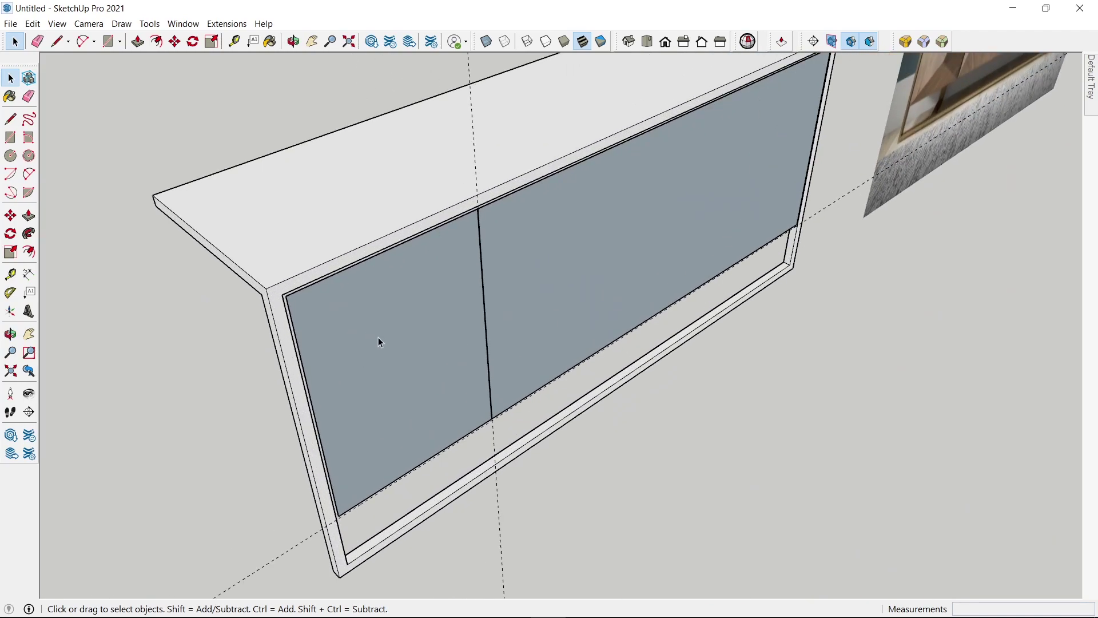
scroll(379, 343, "down", 3)
Step: Pull the left door face outward to a 25 mm thickness
key("p")
left_click_drag(380, 358, 395, 369)
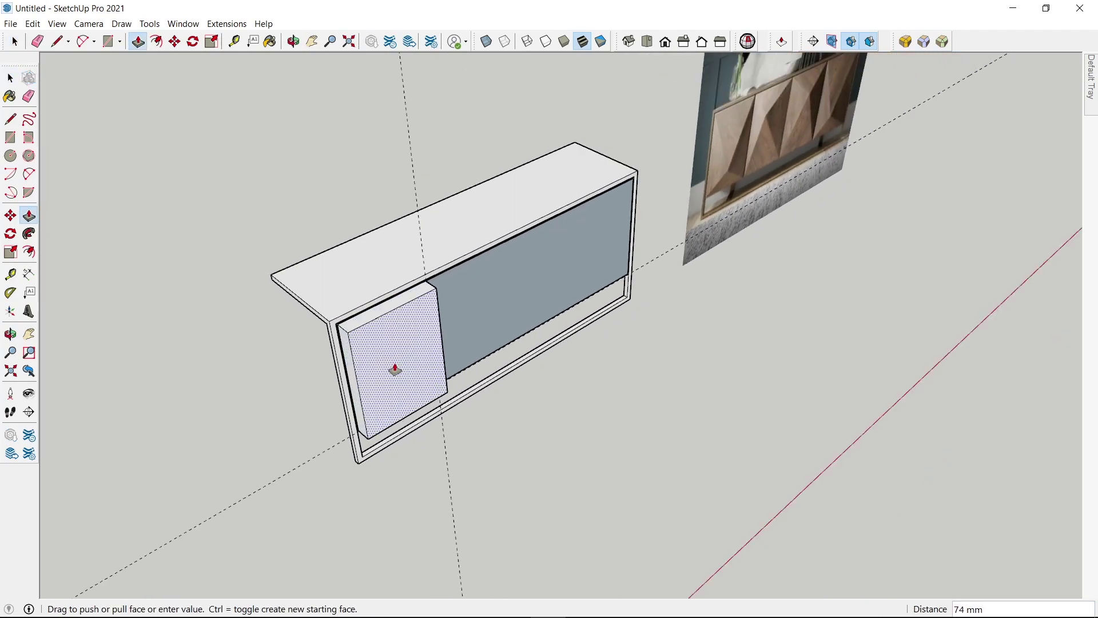
key("Return")
scroll(386, 351, "up", 3)
key("space")
Step: Make the thickened left door a component
left_click(386, 351)
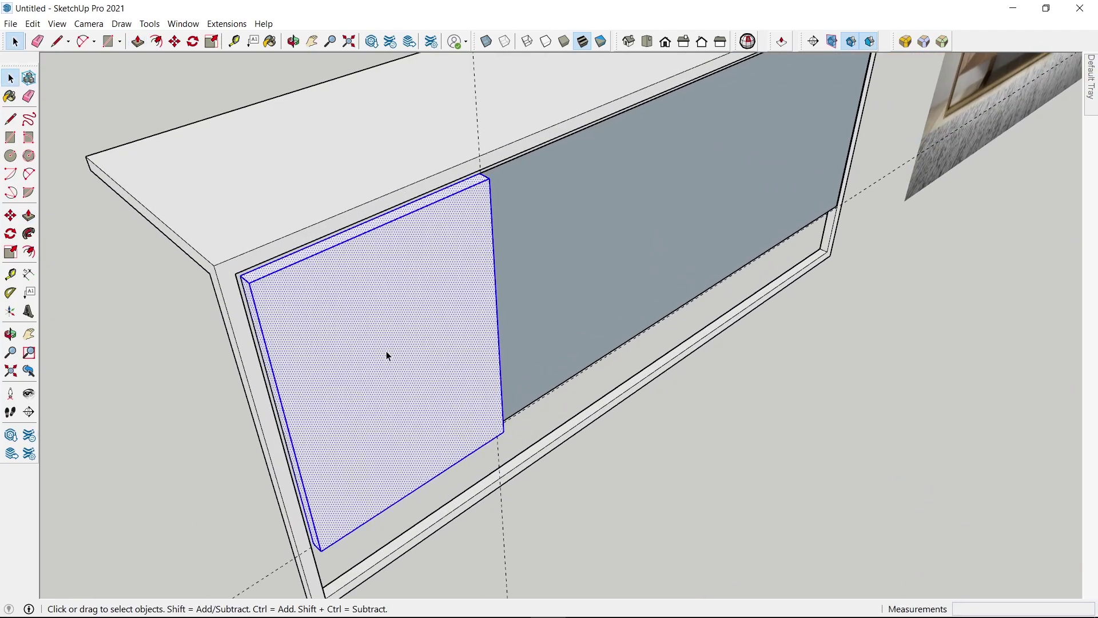
right_click(386, 351)
left_click(465, 119)
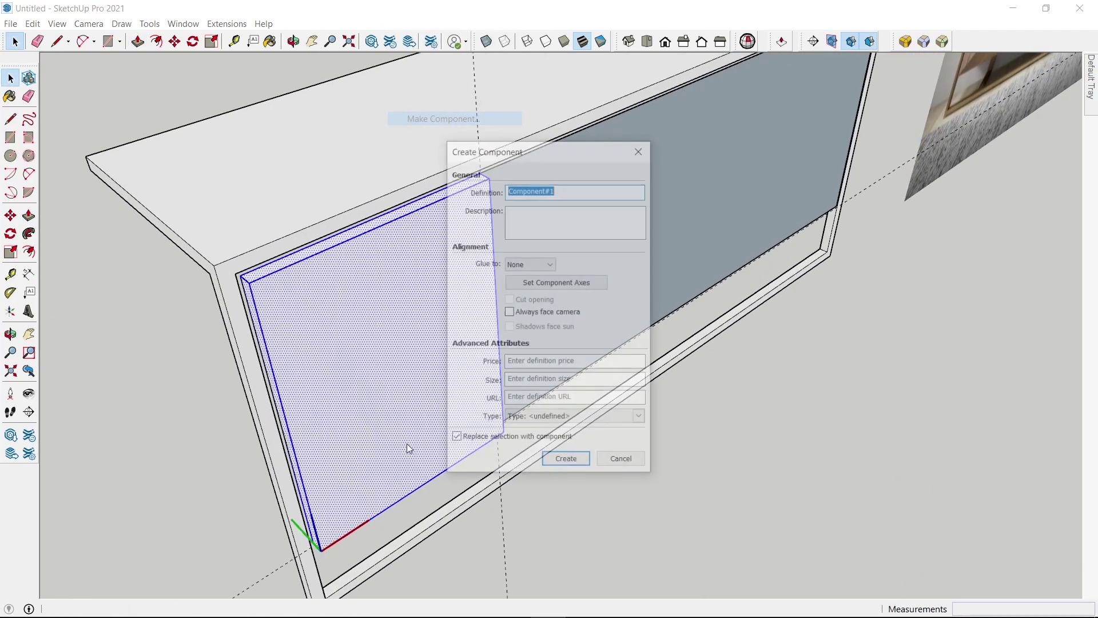
left_click(565, 464)
scroll(337, 409, "down", 3)
Step: Enter the door component for editing and orbit to compare it with the reference photo
double_click(345, 404)
scroll(344, 404, "down", 2)
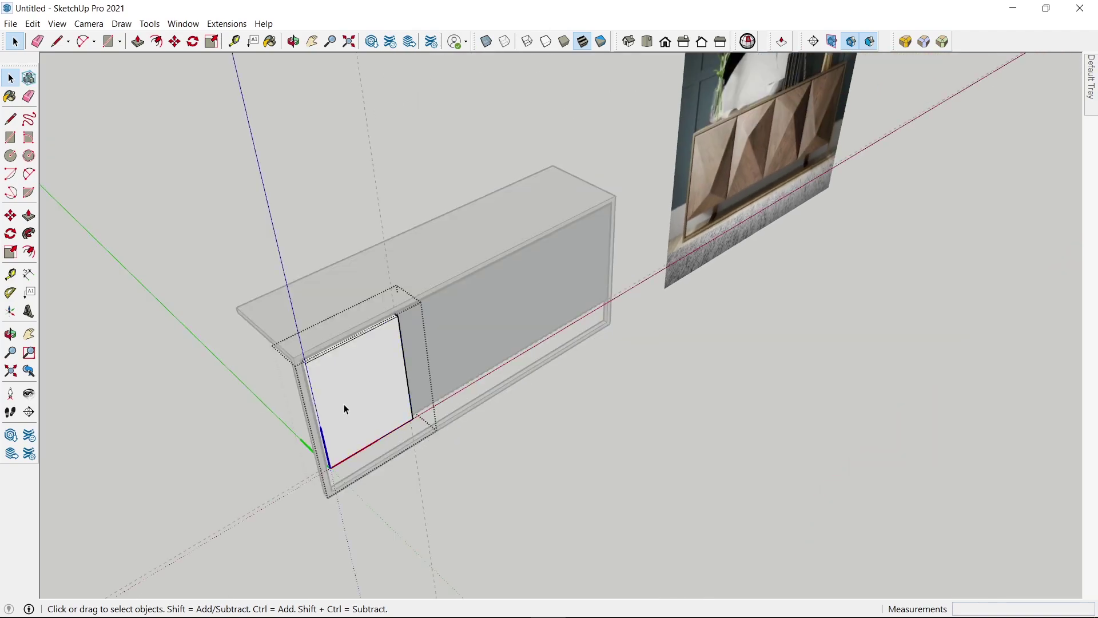
scroll(348, 402, "up", 3)
scroll(349, 399, "up", 3)
scroll(349, 399, "down", 3)
scroll(387, 387, "down", 2)
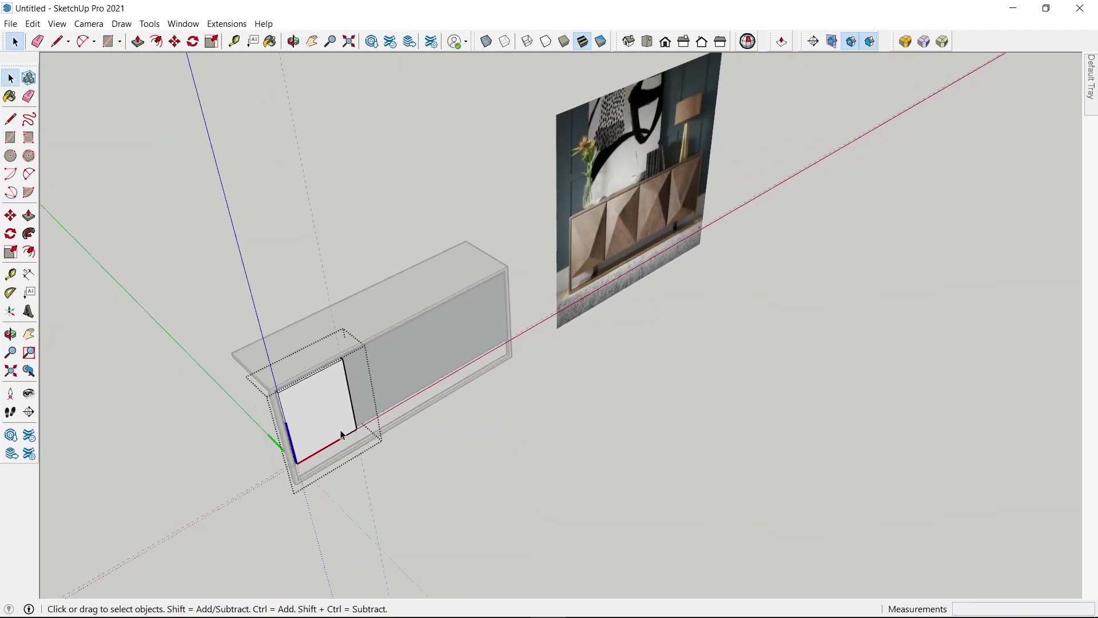
mouse_move(551, 343)
middle_mouse_down()
mouse_move(280, 383)
mouse_move(527, 347)
middle_mouse_up()
scroll(578, 279, "up", 5)
middle_click_drag(578, 276, 594, 251)
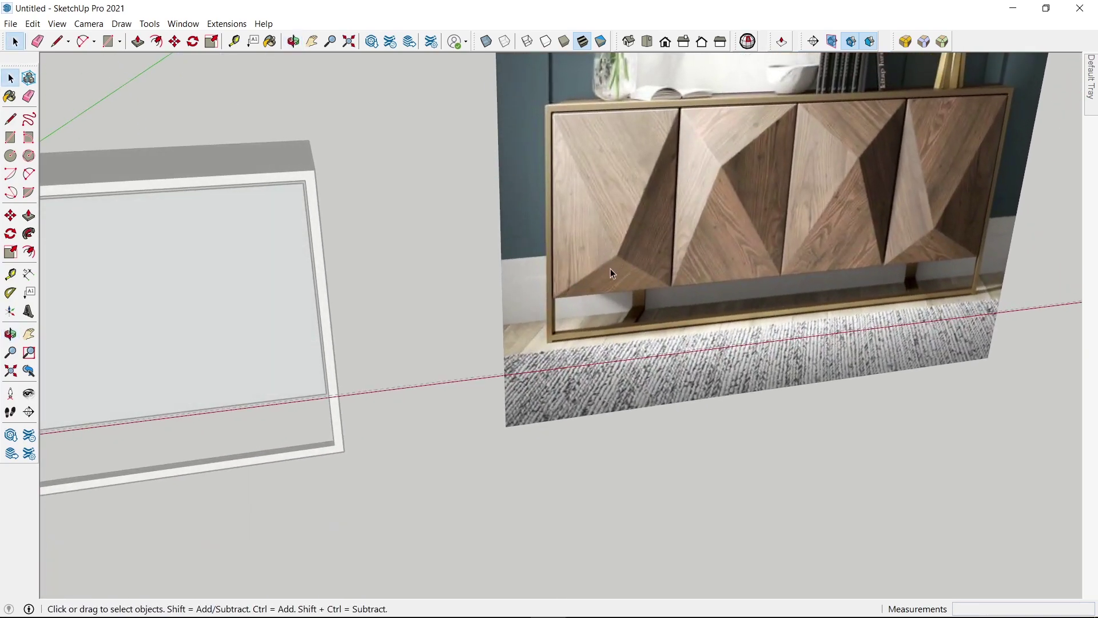
scroll(610, 269, "down", 3)
mouse_move(402, 354)
middle_mouse_down()
mouse_move(306, 358)
mouse_move(544, 450)
middle_mouse_up()
scroll(331, 372, "up", 2)
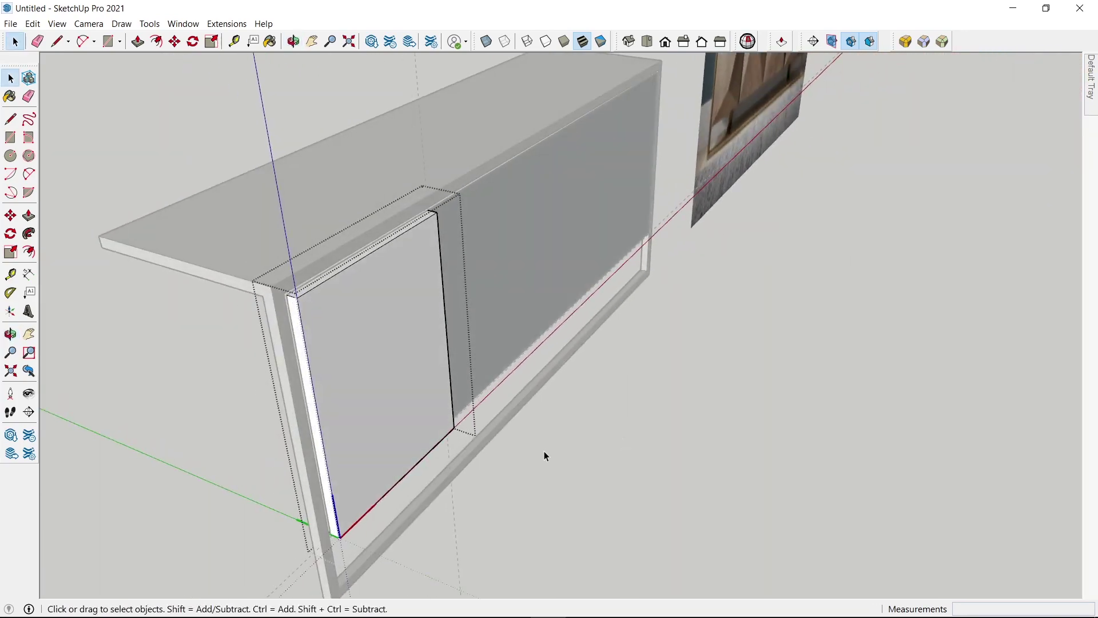
scroll(455, 427, "up", 2)
Step: Place a horizontal guide up from the left door's bottom edge
key("l")
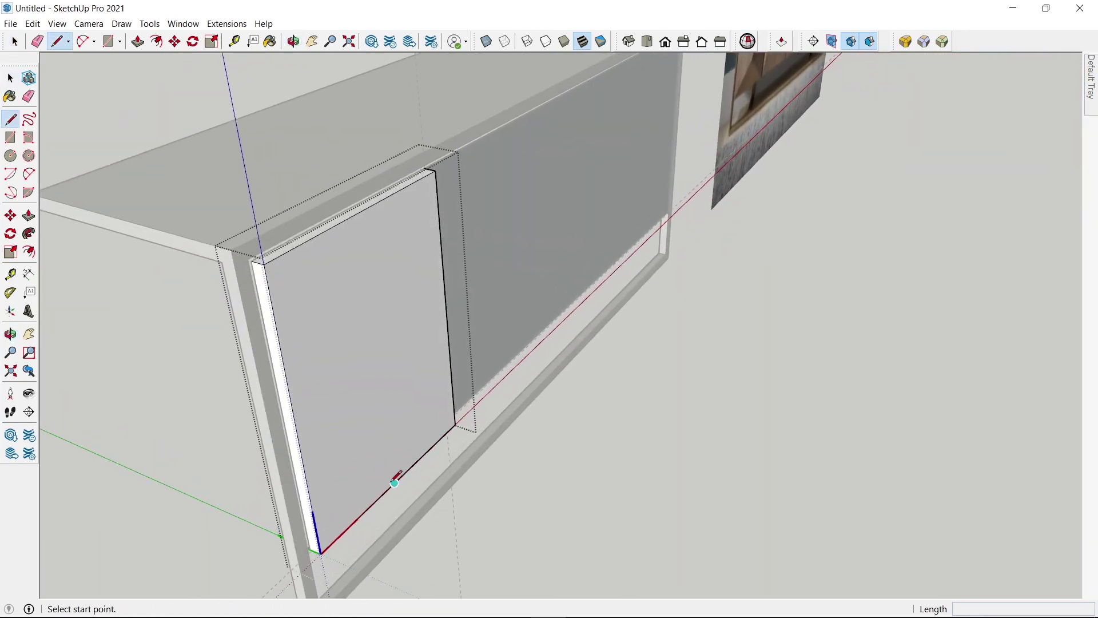
mouse_move(392, 475)
middle_mouse_down()
mouse_move(417, 461)
mouse_move(203, 413)
mouse_move(878, 266)
middle_mouse_up()
key("t")
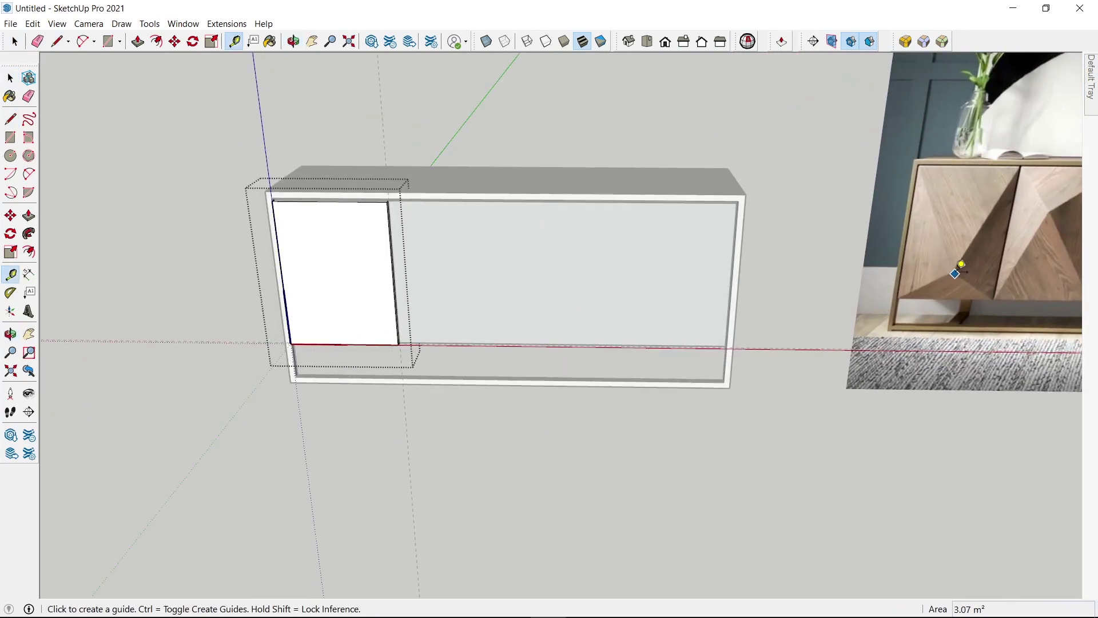
left_click(370, 343)
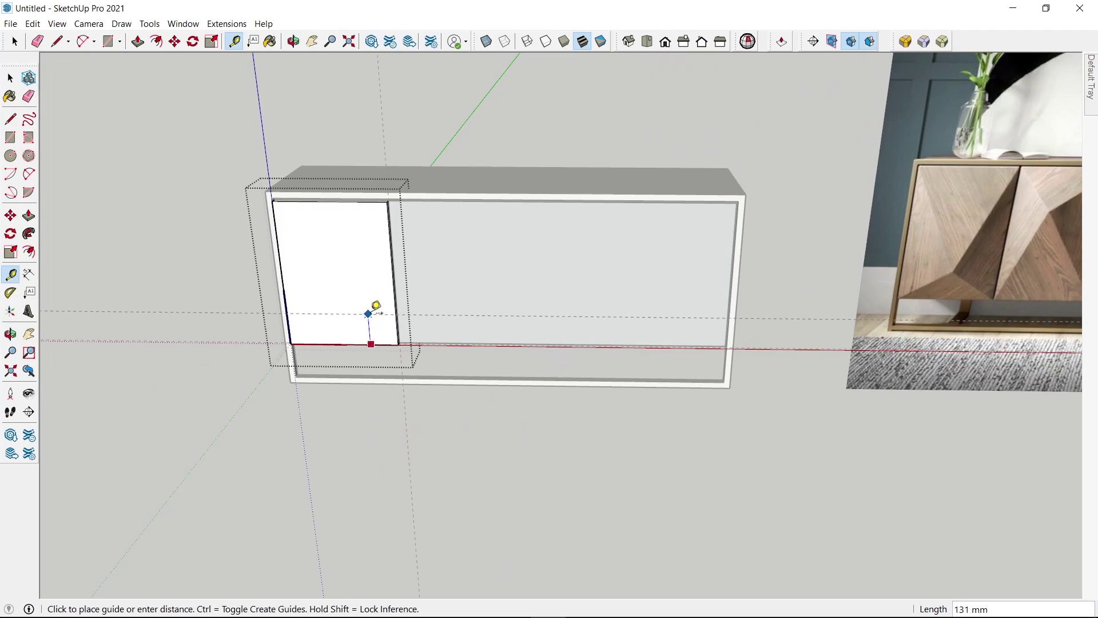
key("Return")
scroll(368, 311, "down", 2)
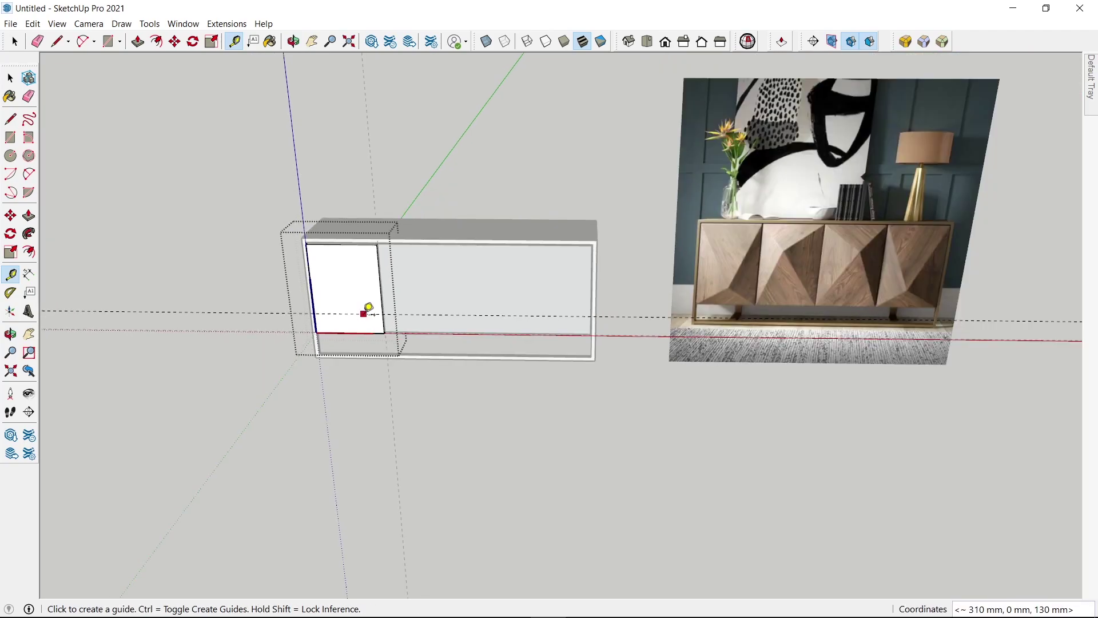
Step: Place a vertical guide across the door from its left edge
middle_click_drag(368, 311, 324, 326)
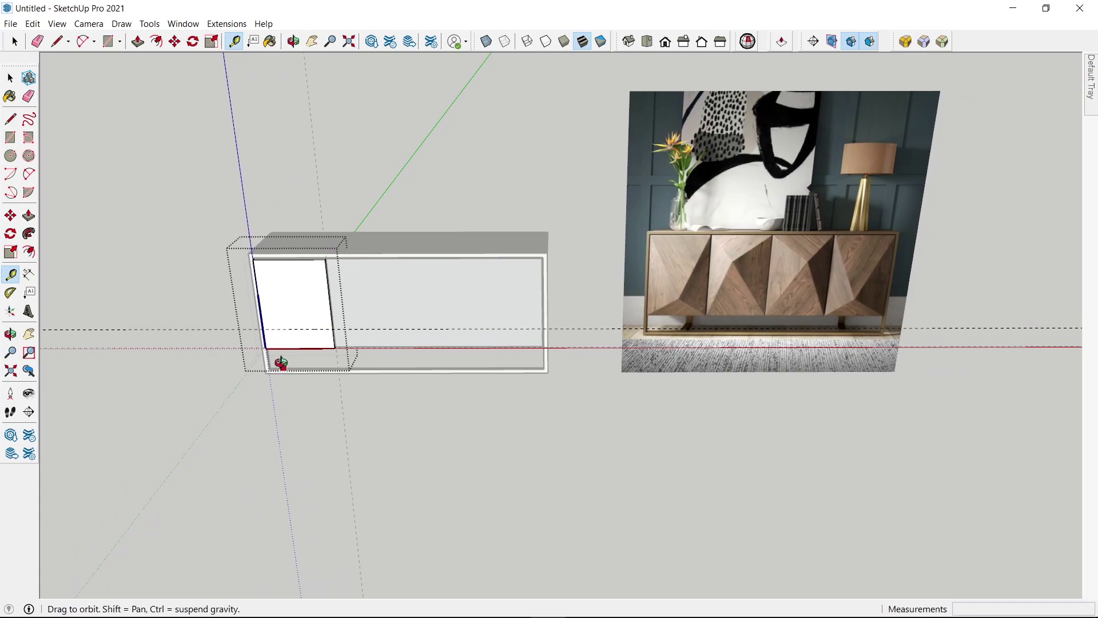
middle_click_drag(255, 308, 267, 413)
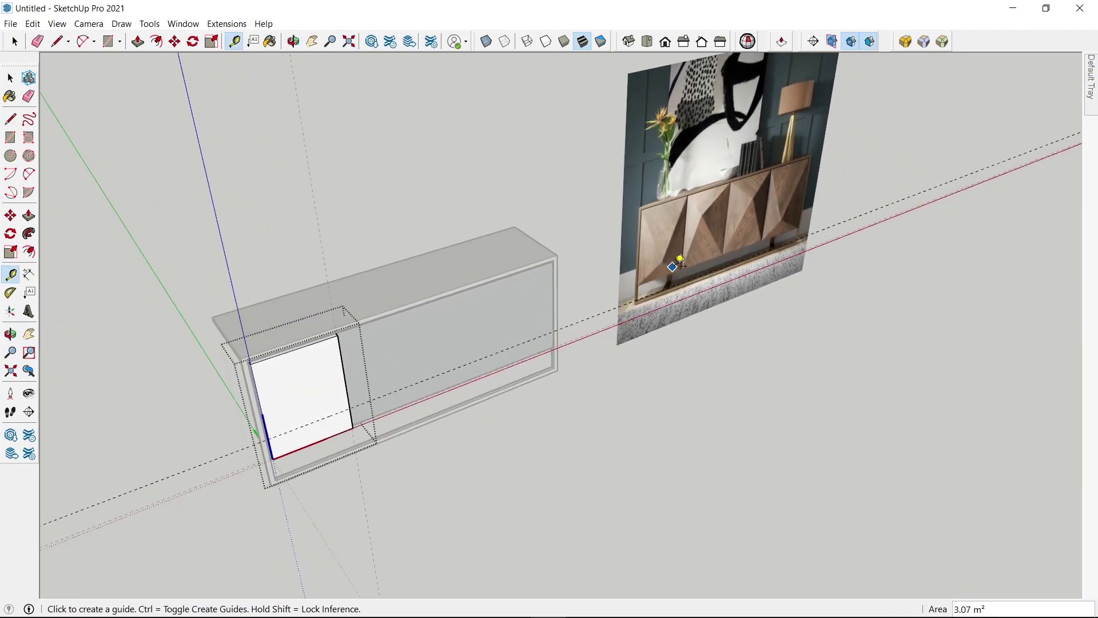
scroll(673, 249, "down", 2)
scroll(303, 380, "up", 3)
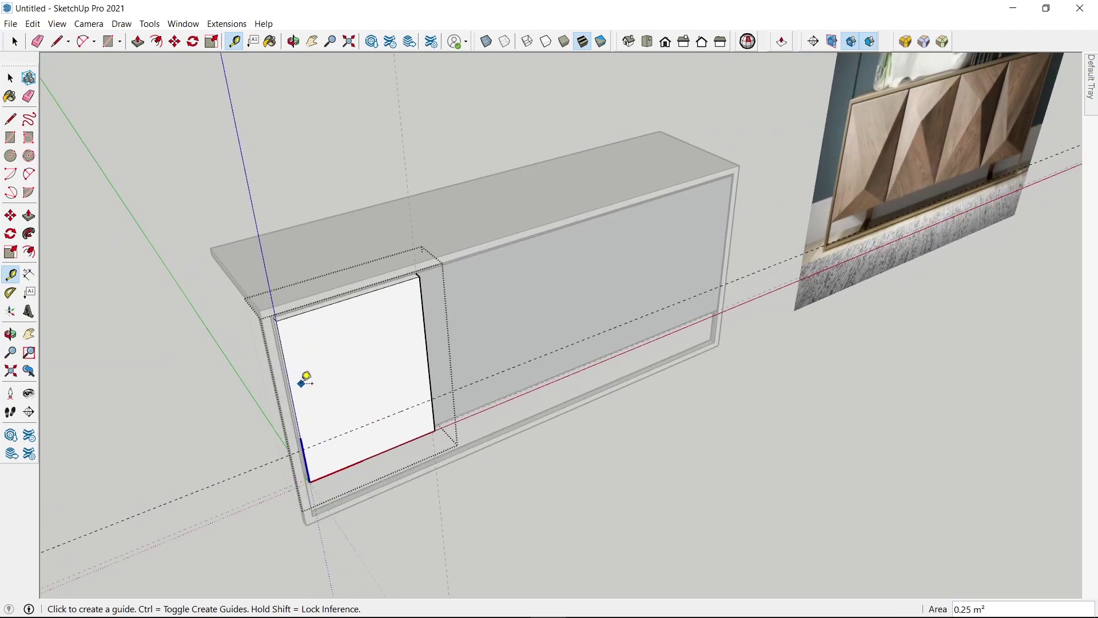
scroll(294, 387, "up", 1)
left_click(288, 396)
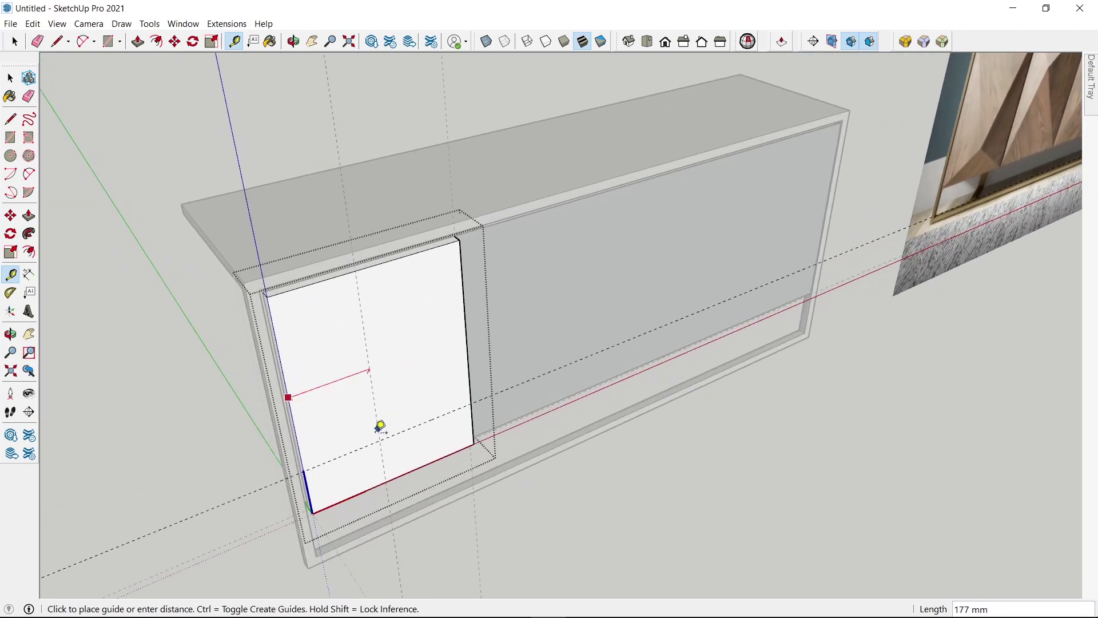
left_click(403, 467)
scroll(403, 433, "down", 2)
scroll(769, 232, "up", 2)
middle_click_drag(744, 229, 574, 204)
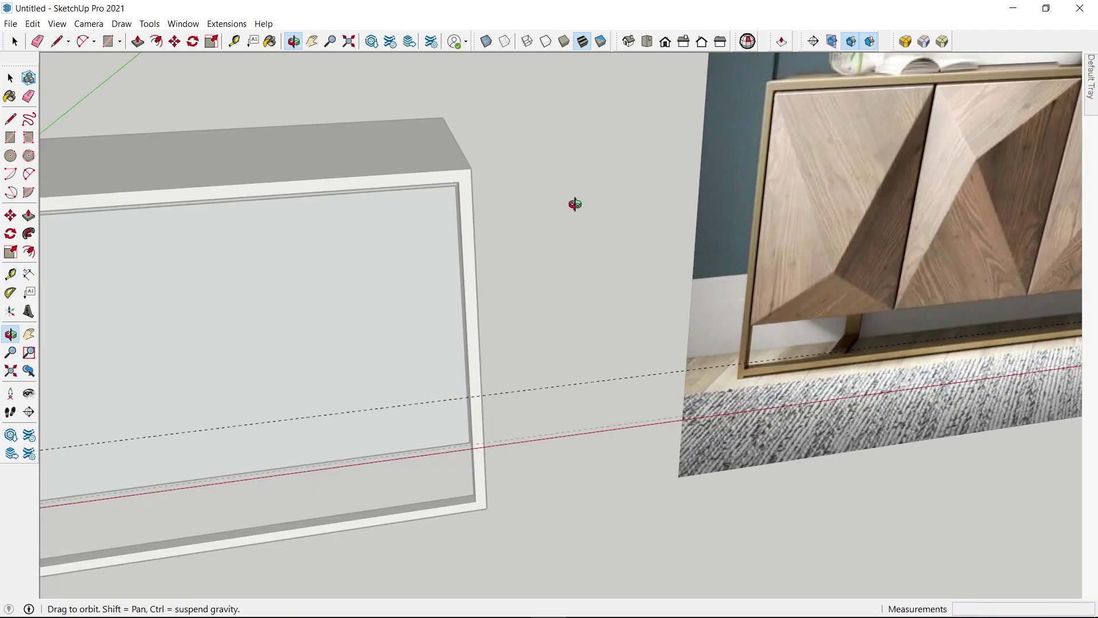
scroll(833, 294, "up", 1)
scroll(829, 303, "down", 2)
scroll(827, 303, "down", 3)
middle_click_drag(504, 333, 517, 387)
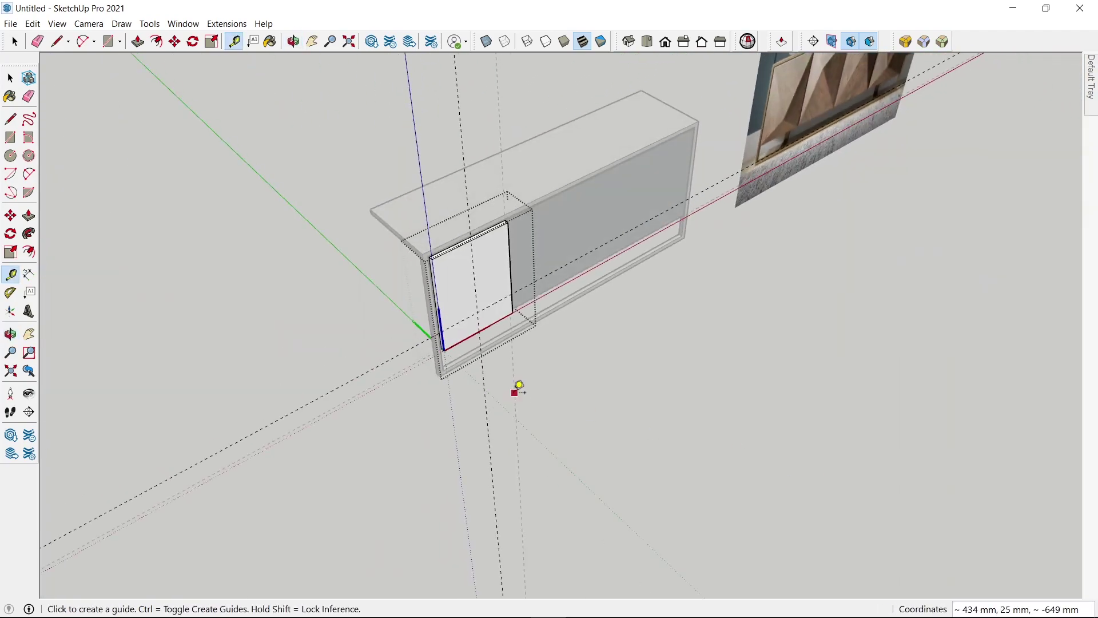
scroll(399, 314, "up", 2)
Step: Draw lines from the guide crossing to the door's bottom, top-left and top-right corners
scroll(479, 335, "up", 3)
scroll(480, 338, "up", 1)
key("l")
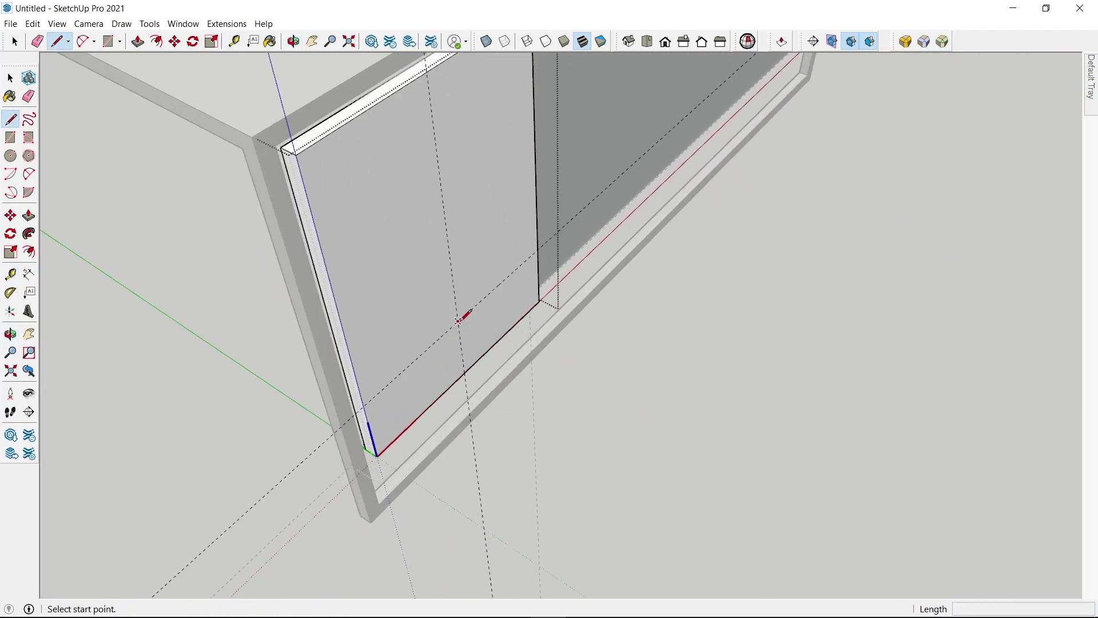
left_click(458, 321)
scroll(465, 320, "up", 1)
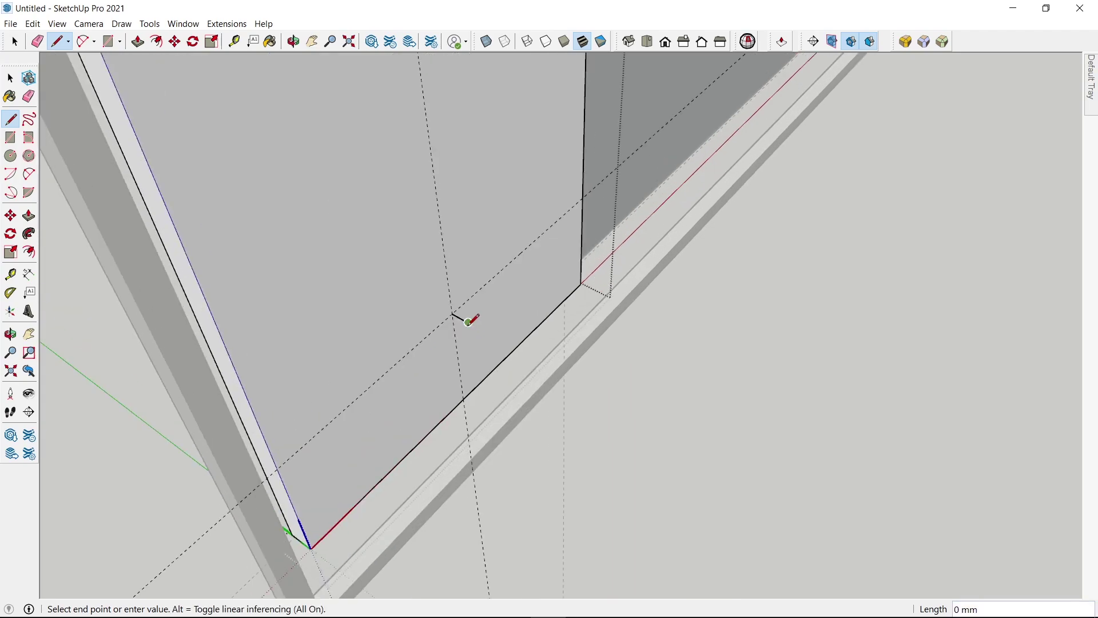
scroll(468, 321, "down", 2)
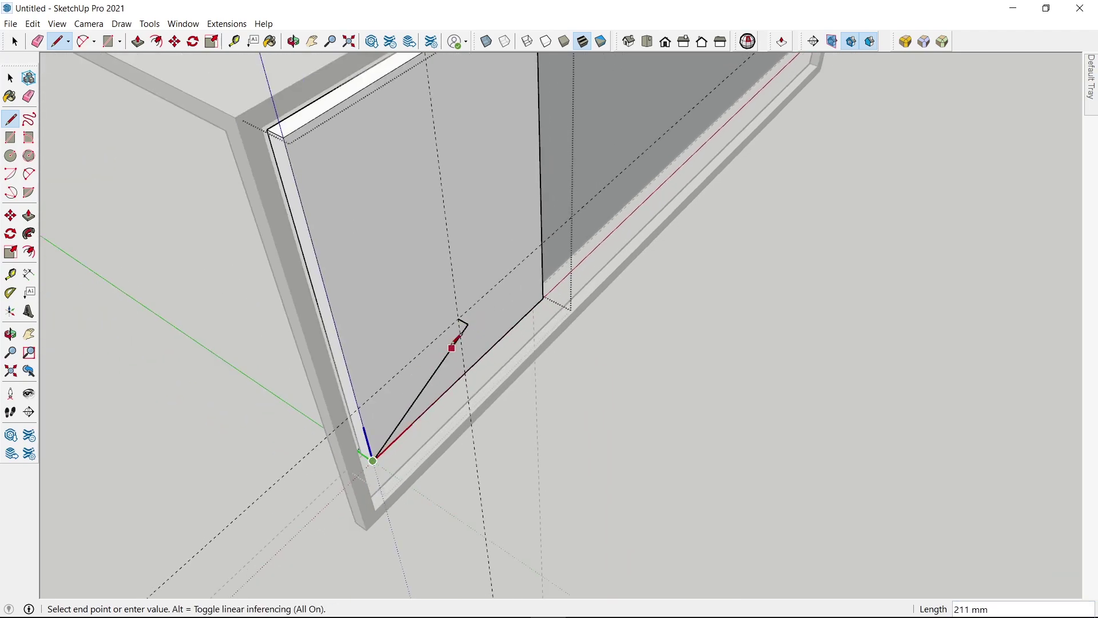
left_click(466, 325)
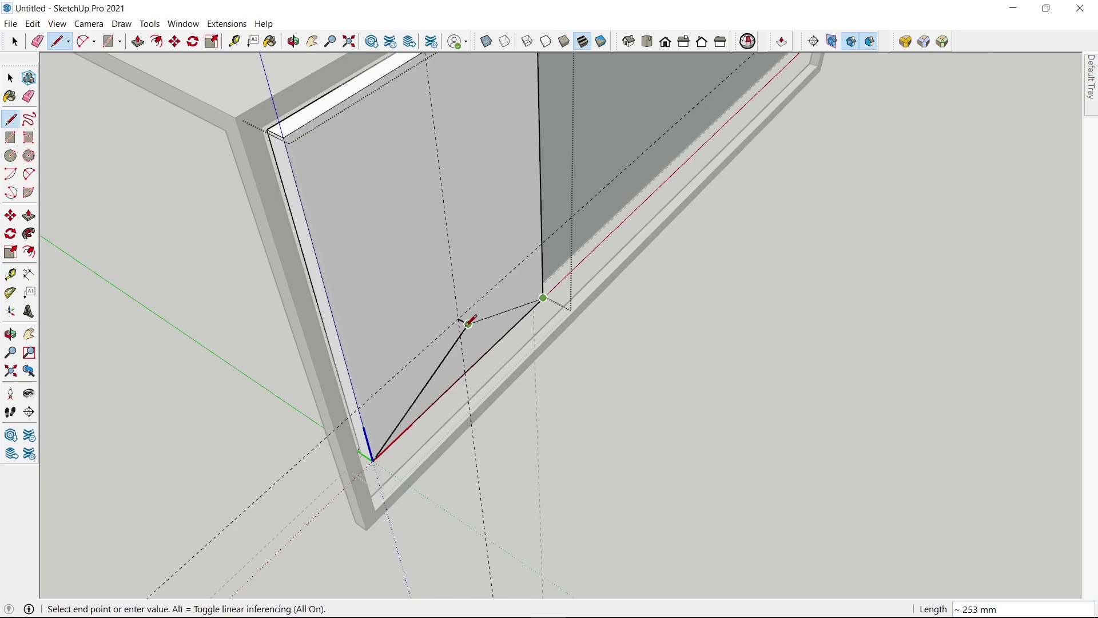
left_click(468, 323)
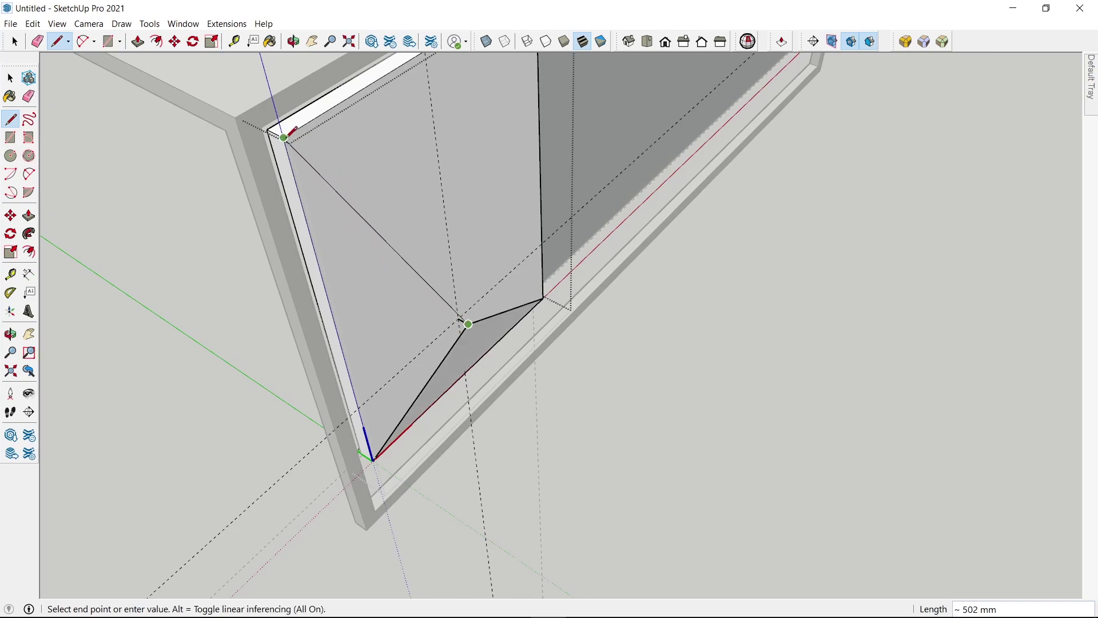
left_click(464, 321)
scroll(466, 315, "down", 2)
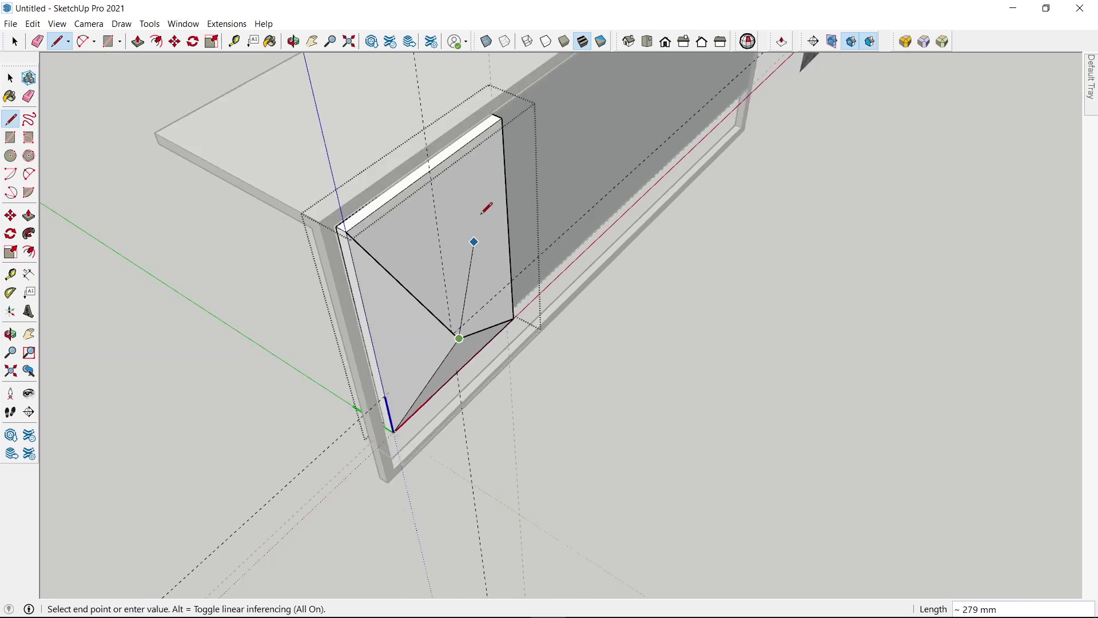
left_click(502, 126)
middle_click_drag(473, 172, 552, 339)
scroll(584, 278, "down", 3)
middle_click_drag(583, 278, 405, 287)
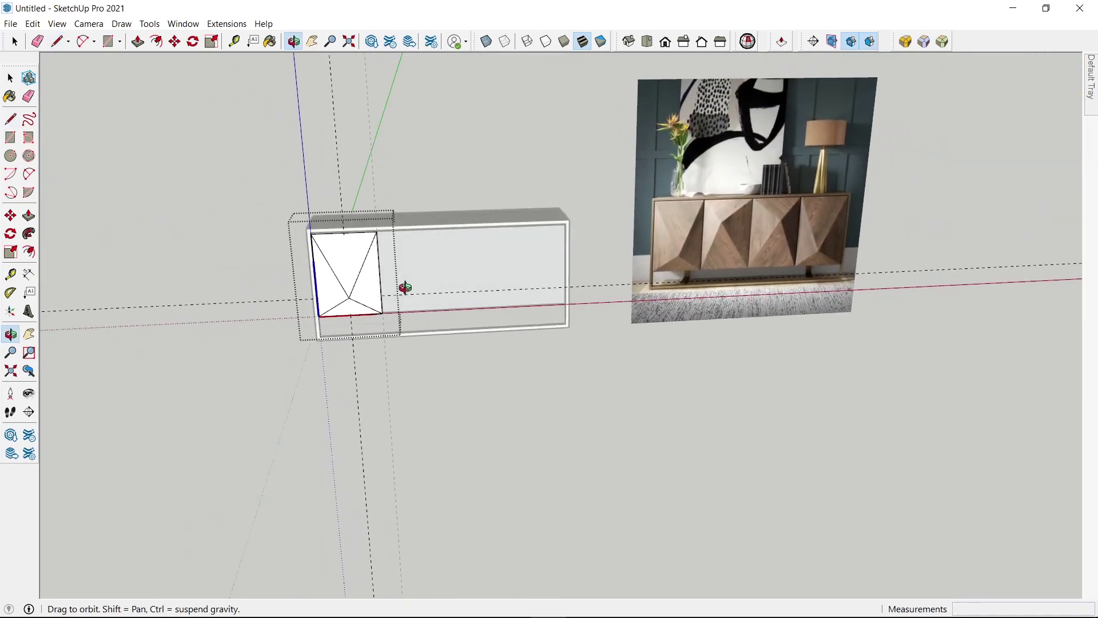
scroll(712, 259, "up", 3)
mouse_move(655, 292)
middle_mouse_down("shift")
mouse_move(609, 298)
mouse_move(570, 262)
mouse_move(570, 251)
mouse_move(583, 250)
mouse_move(569, 262)
mouse_move(355, 289)
mouse_move(386, 292)
middle_mouse_up("shift")
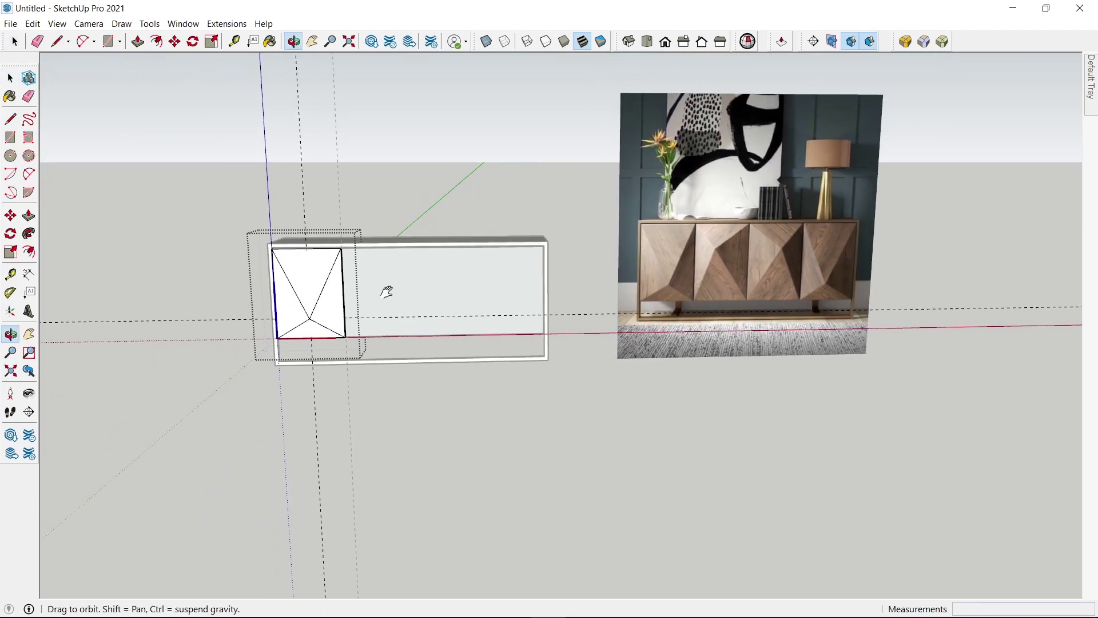
scroll(670, 283, "up", 4)
scroll(650, 276, "up", 2)
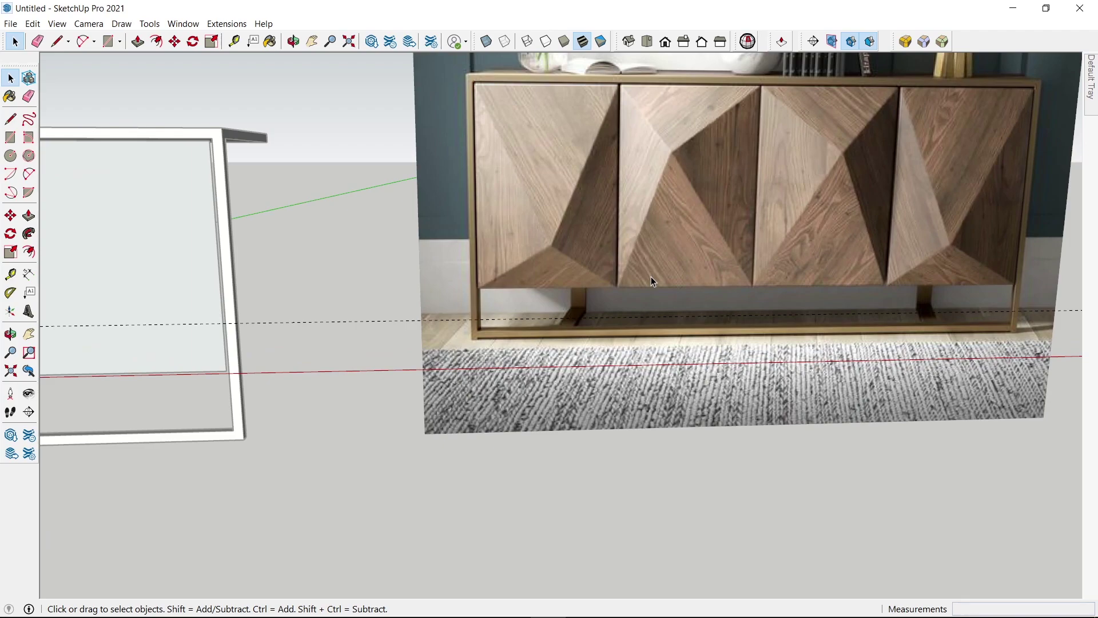
scroll(650, 276, "down", 2)
scroll(648, 276, "down", 1)
scroll(715, 240, "up", 2)
scroll(736, 228, "up", 1)
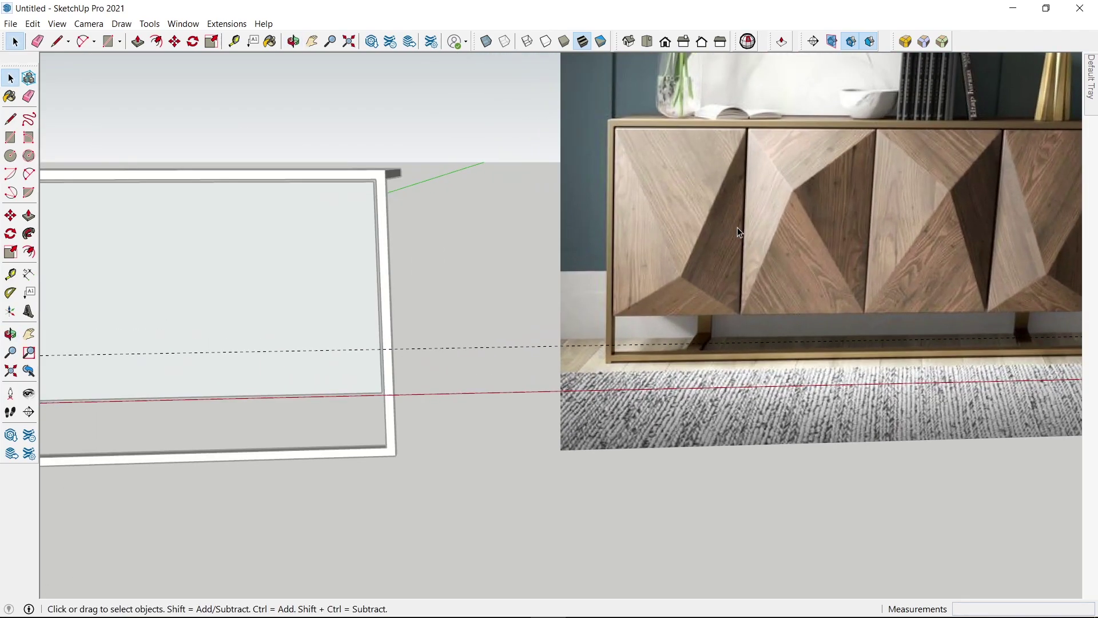
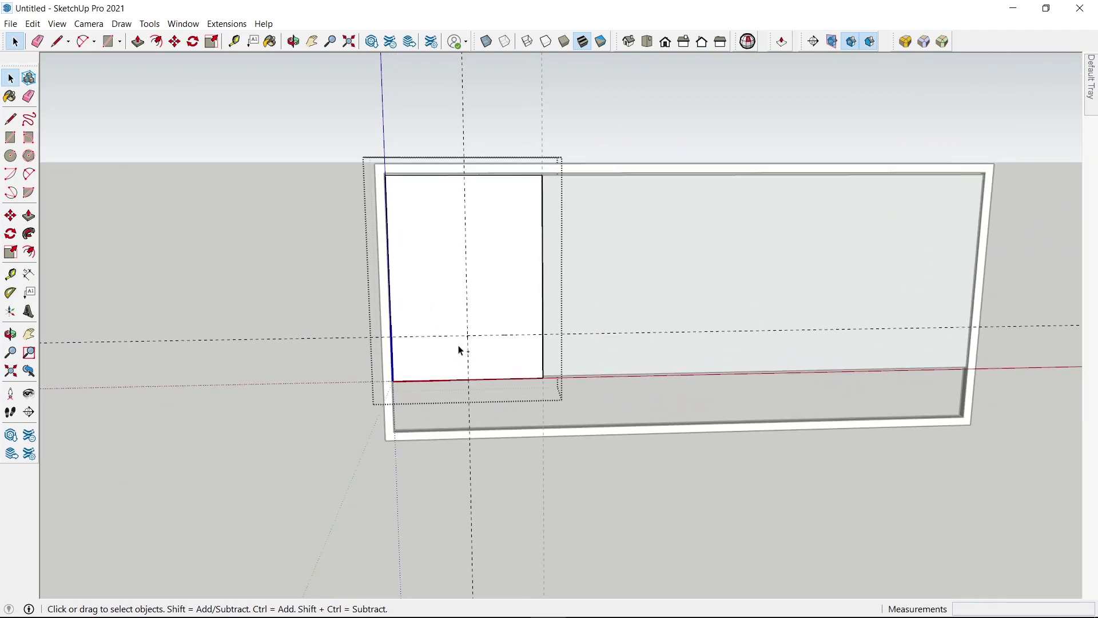
Step: Move the left door face to fit inside the cabinet's front opening
middle_click_drag(461, 351, 558, 483)
scroll(475, 387, "up", 3)
scroll(458, 363, "up", 2)
key("m")
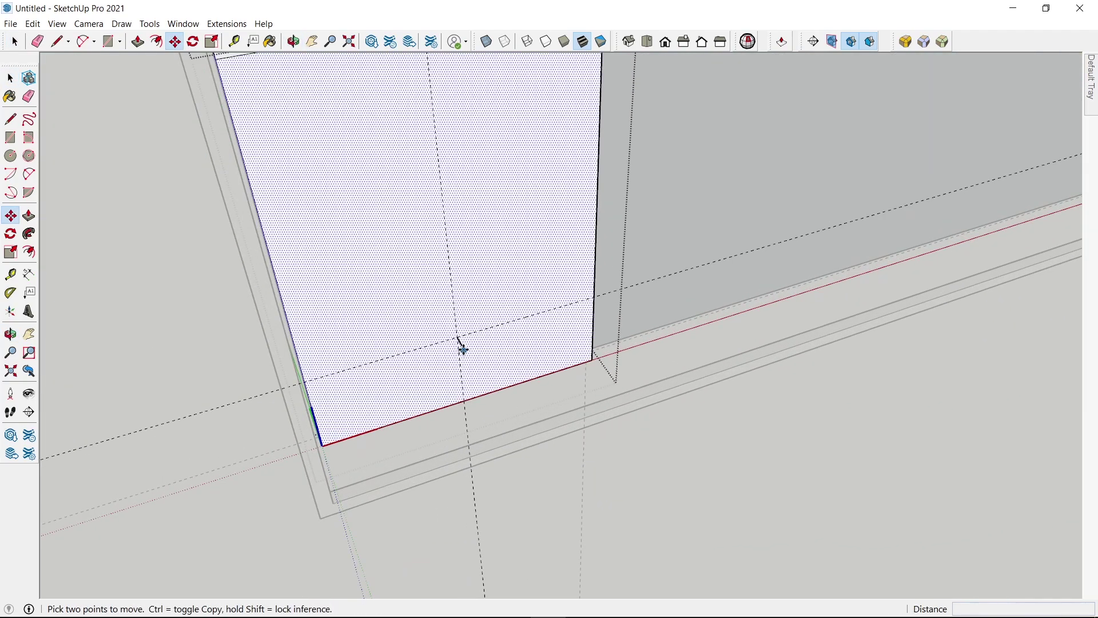
key("space")
key("m")
type("50")
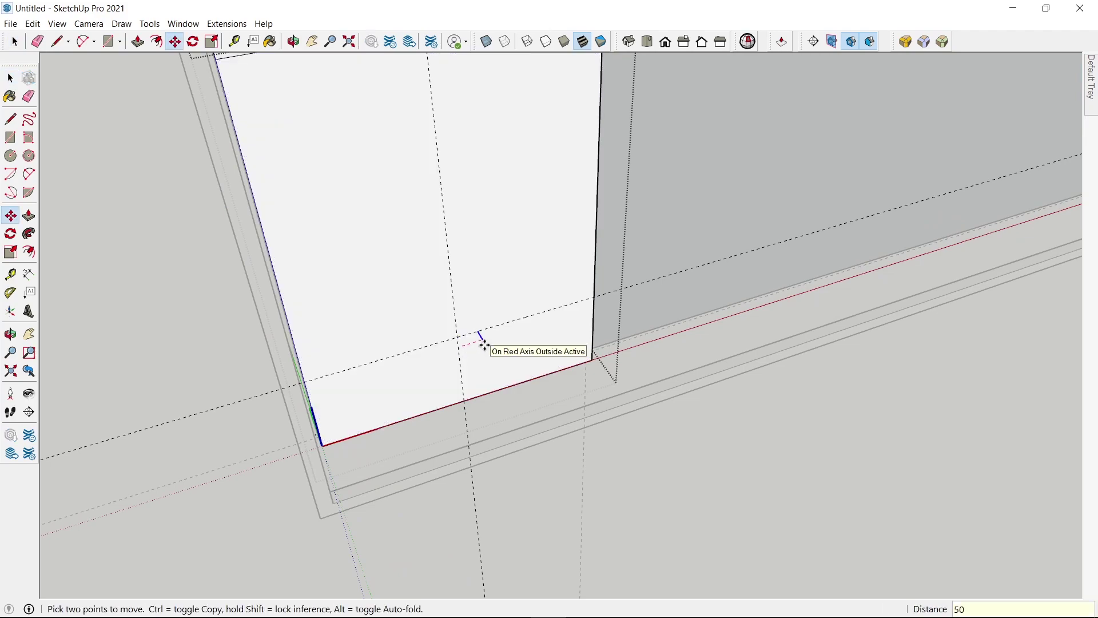
Step: Zoom out to check the door's fit against the cabinet and the reference photo
scroll(465, 351, "down", 5)
mouse_move(466, 350)
middle_mouse_down()
mouse_move(443, 328)
mouse_move(515, 340)
middle_mouse_up()
scroll(451, 341, "up", 2)
scroll(459, 345, "up", 2)
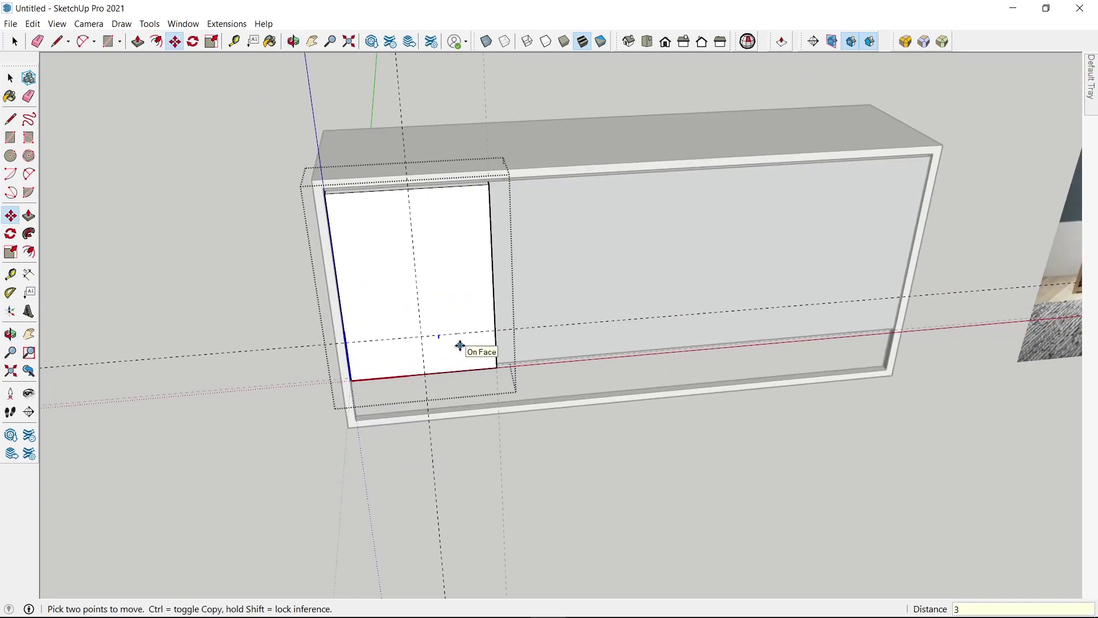
scroll(460, 346, "down", 2)
scroll(446, 363, "up", 2)
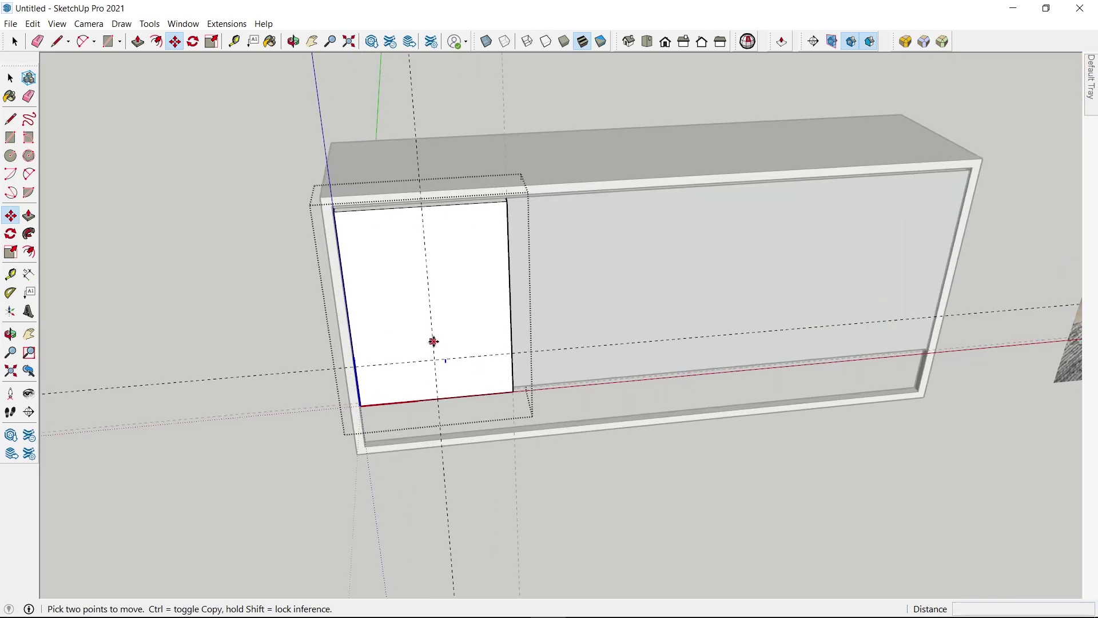
scroll(434, 341, "up", 2)
Step: Set an off-centre apex on the door and draw a facet line to the bottom-left corner
key("l")
left_click(452, 373)
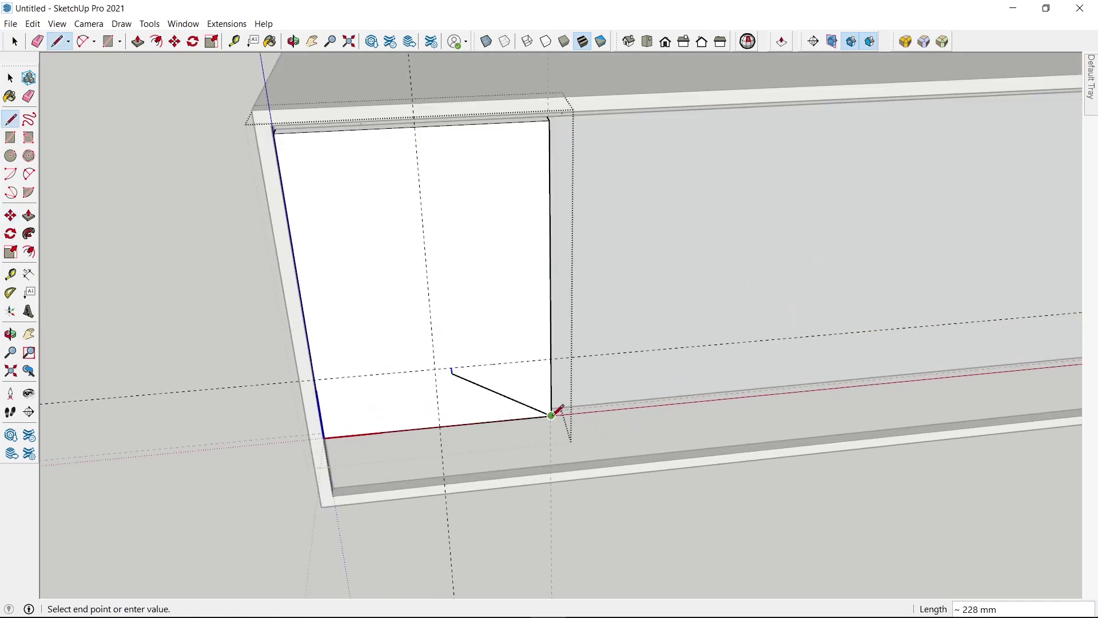
left_click(452, 373)
key("space")
key("l")
left_click(452, 372)
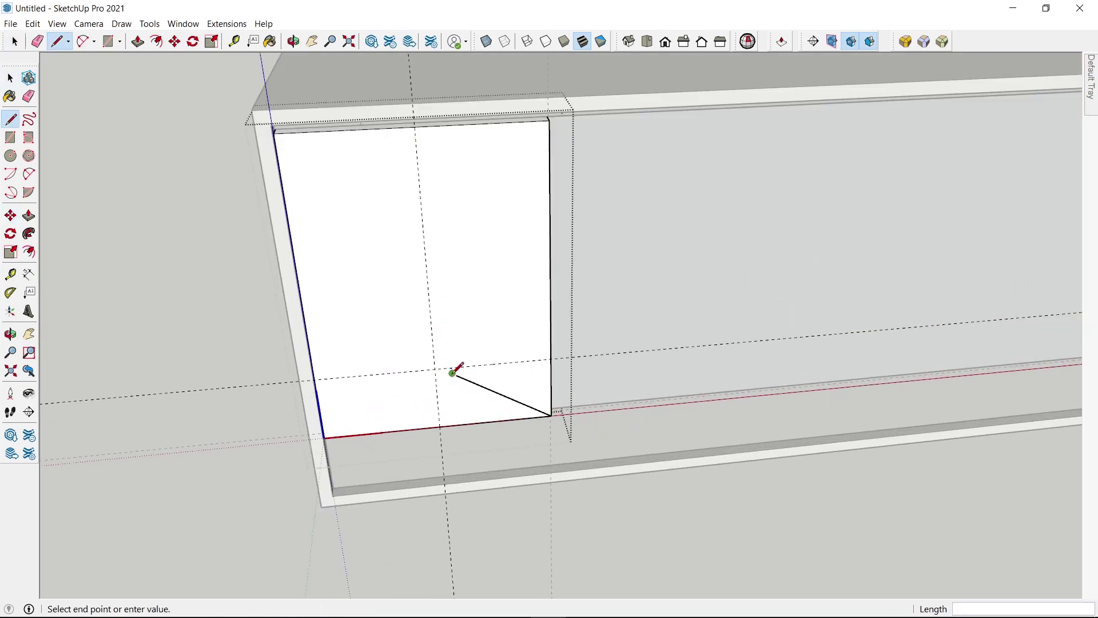
left_click(325, 437)
key("space")
Step: Draw facet lines from the apex to the door's top-right and top-left corners
key("l")
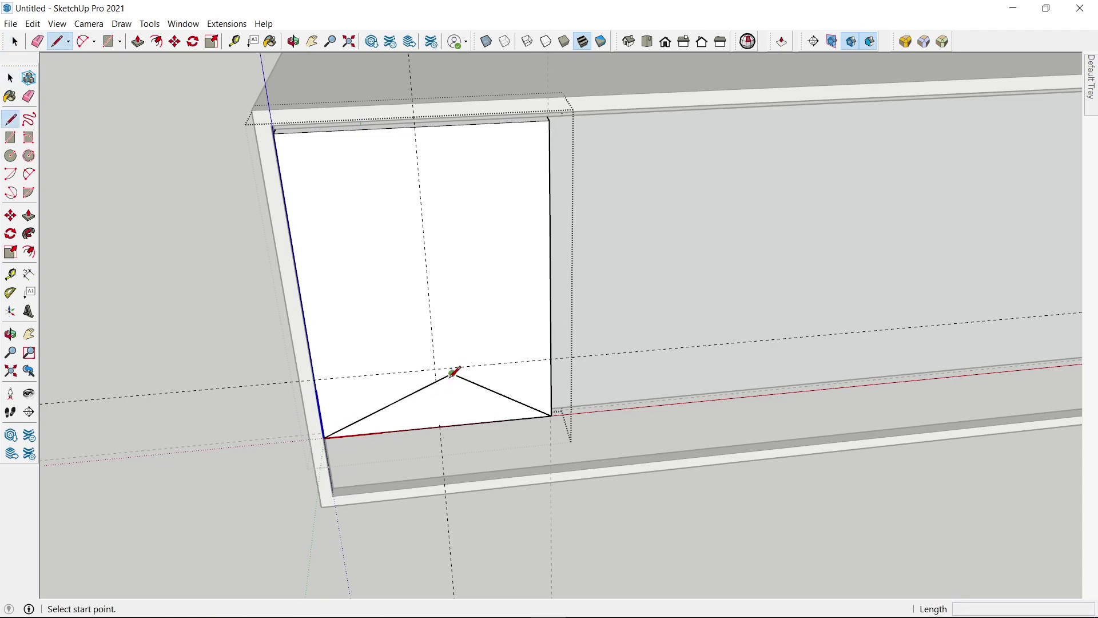
left_click(452, 373)
left_click(549, 119)
key("space")
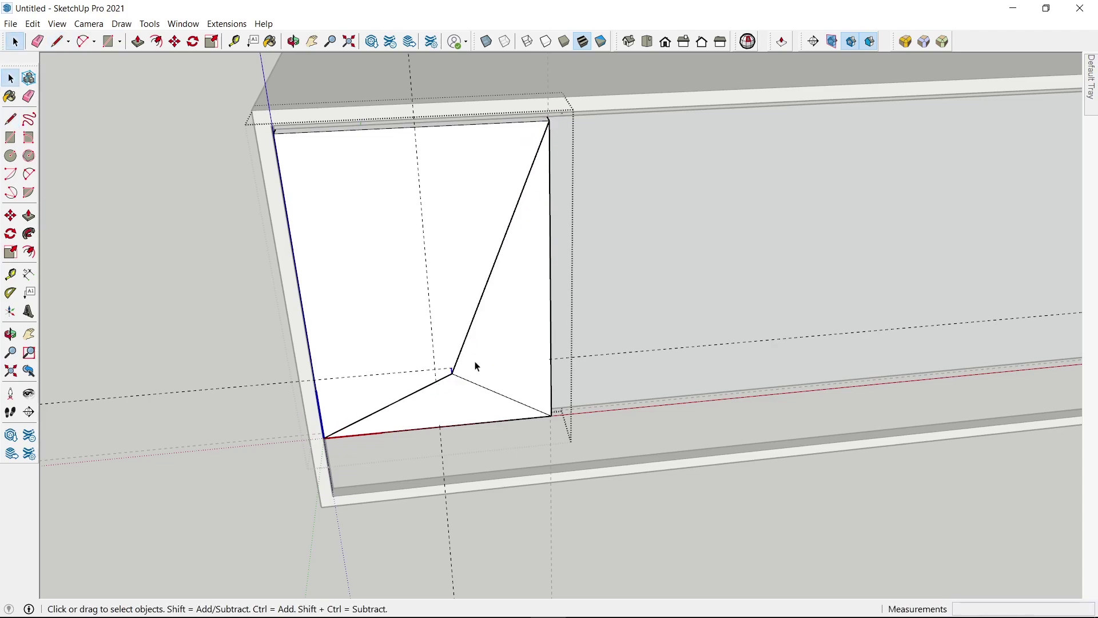
key("l")
left_click(452, 373)
left_click(273, 121)
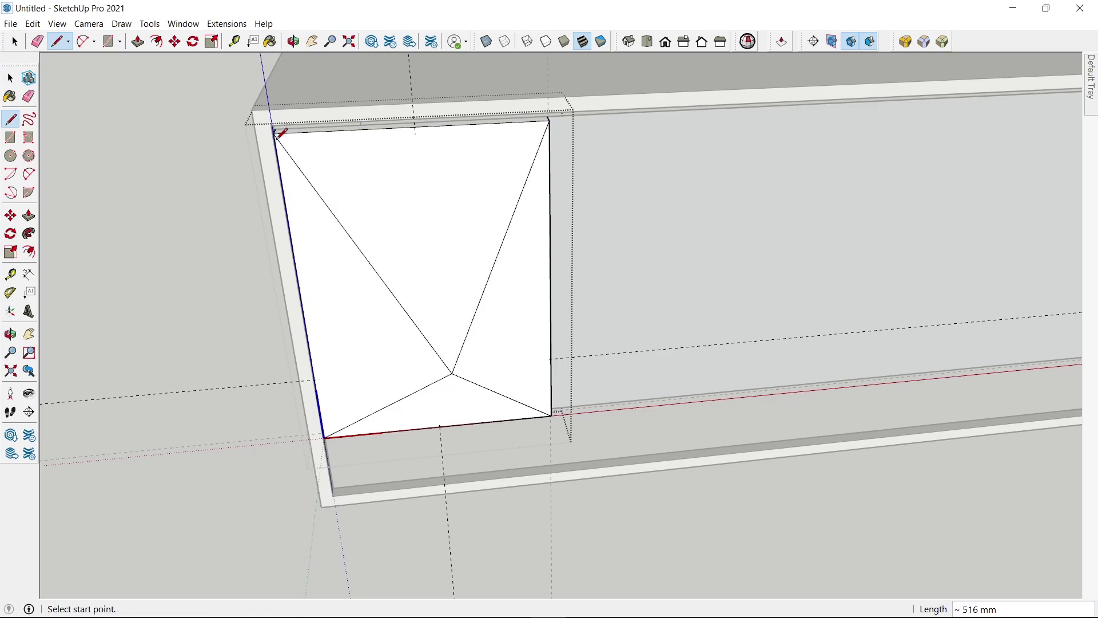
key("space")
Step: Select the faceted left door and enable the JHS PowerBar toolbar
scroll(417, 343, "down", 5)
middle_click_drag(416, 343, 502, 312)
scroll(502, 312, "up", 3)
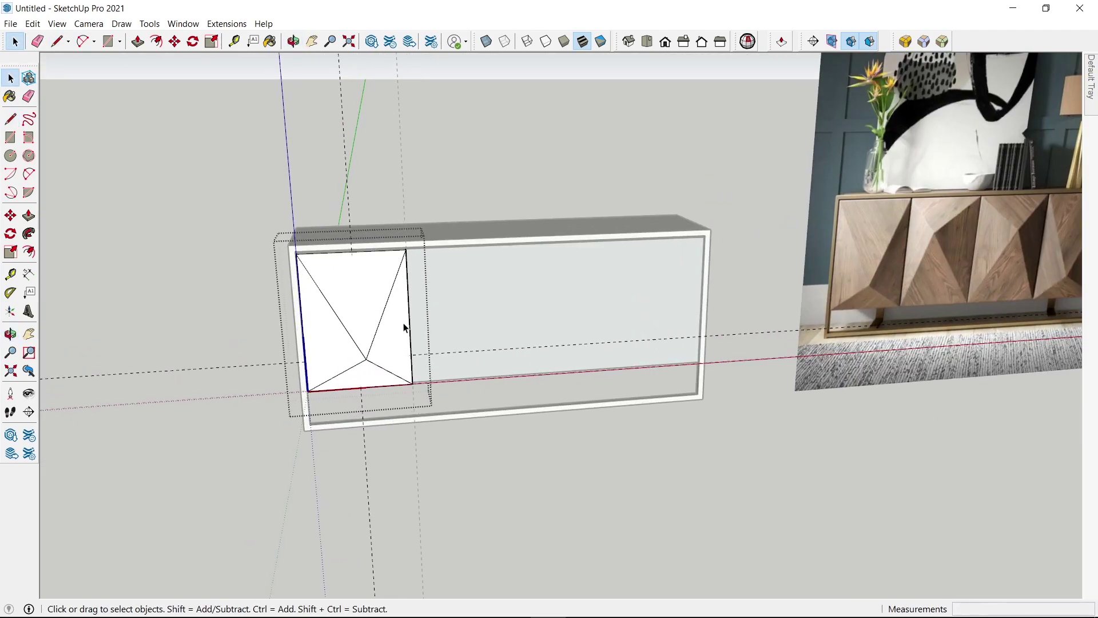
mouse_move(376, 375)
middle_mouse_down()
mouse_move(490, 475)
mouse_move(456, 441)
middle_mouse_up()
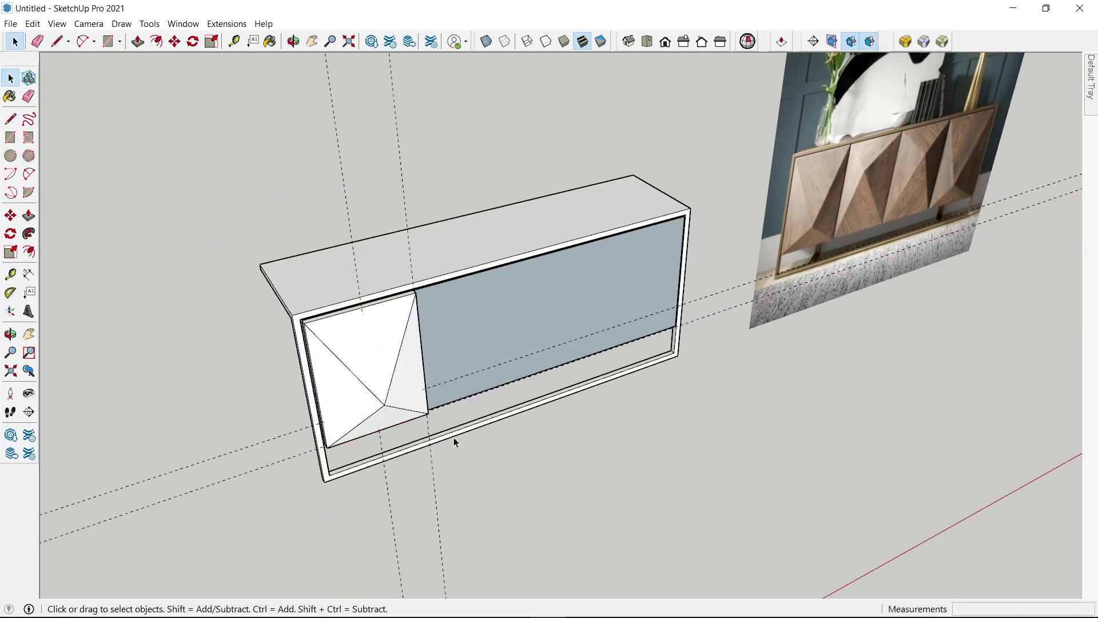
left_click(371, 357)
mouse_move(385, 358)
middle_mouse_down()
mouse_move(336, 385)
mouse_move(376, 282)
middle_mouse_up()
scroll(375, 282, "up", 3)
scroll(376, 281, "up", 2)
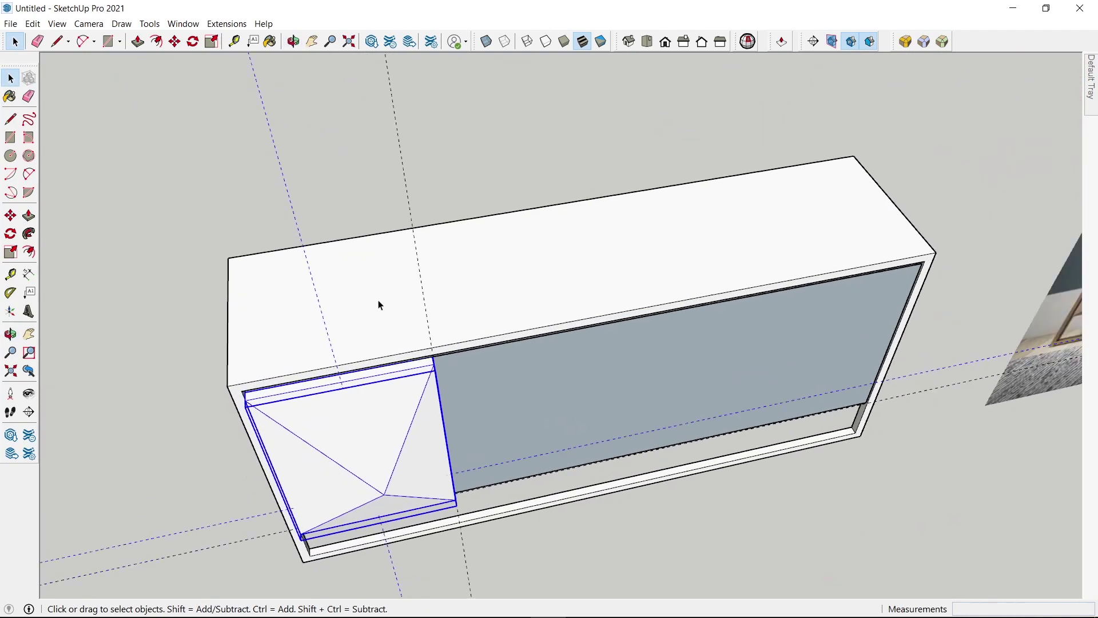
scroll(381, 305, "down", 3)
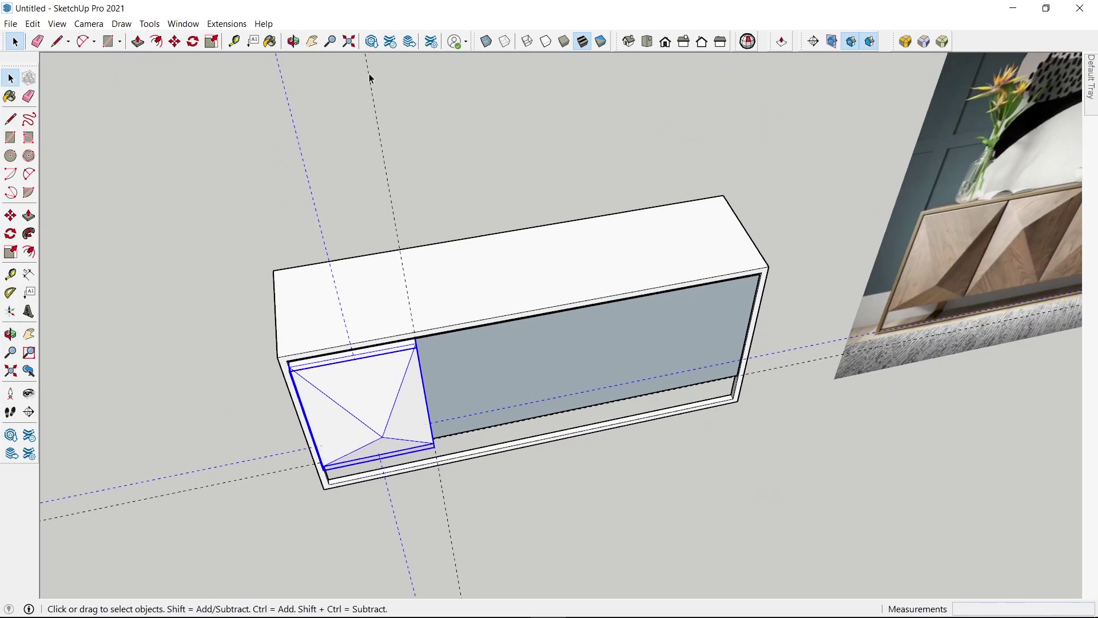
right_click(991, 45)
left_click(1010, 200)
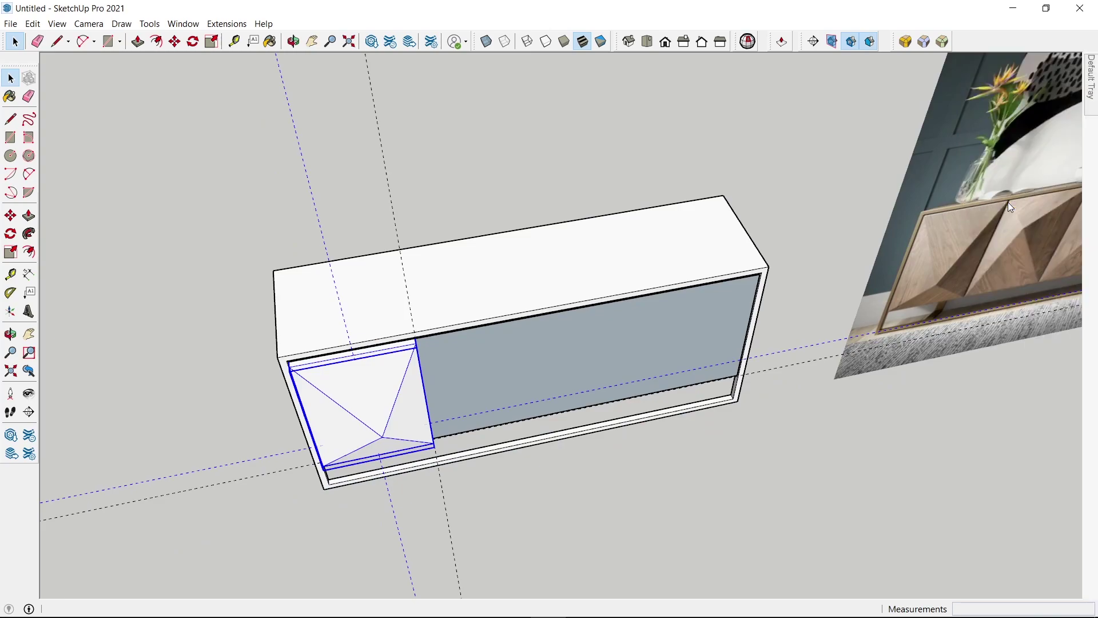
Step: Mirror a copy of the faceted door across its right edge to form a second door
left_click(476, 99)
scroll(444, 306, "up", 3)
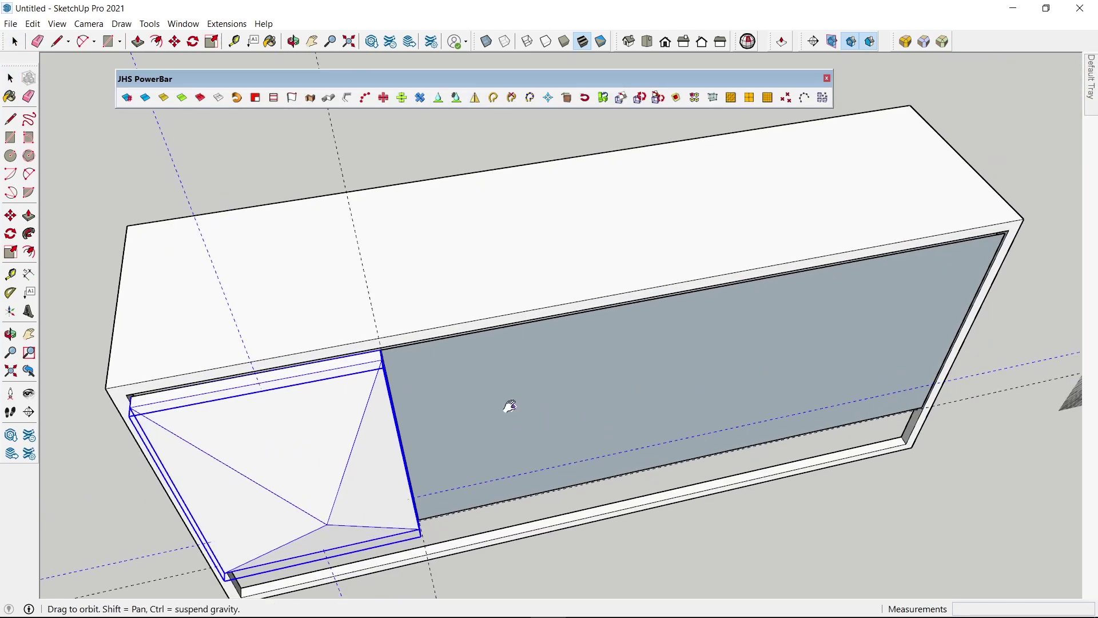
middle_click_drag(507, 404, 294, 283)
scroll(454, 150, "up", 3)
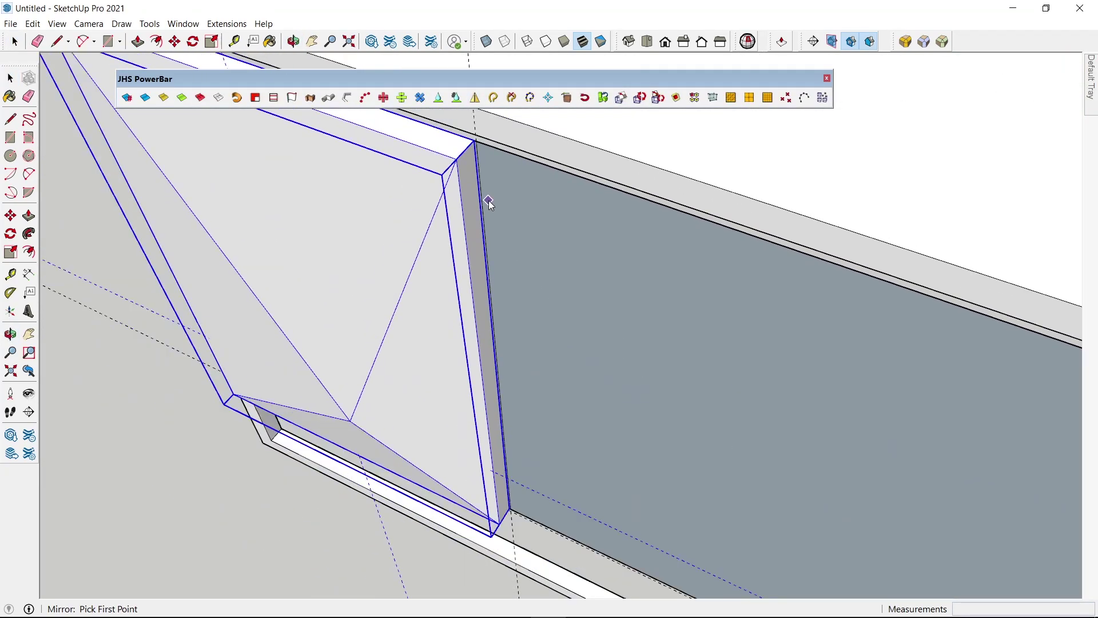
middle_click_drag(489, 200, 544, 271)
left_click(549, 219)
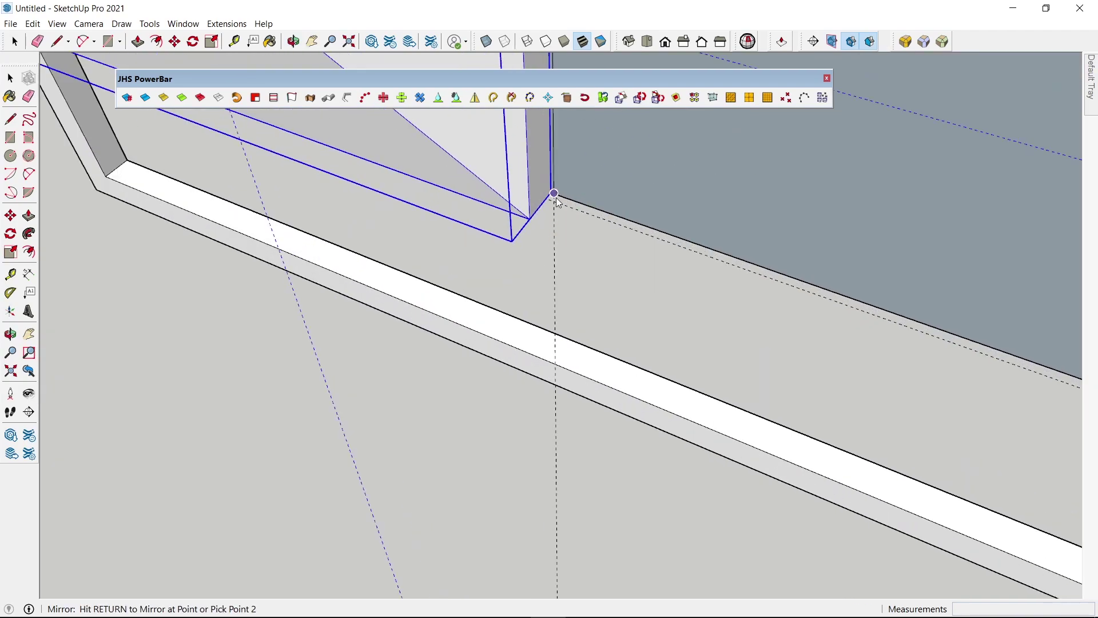
middle_click_drag(549, 223, 537, 489)
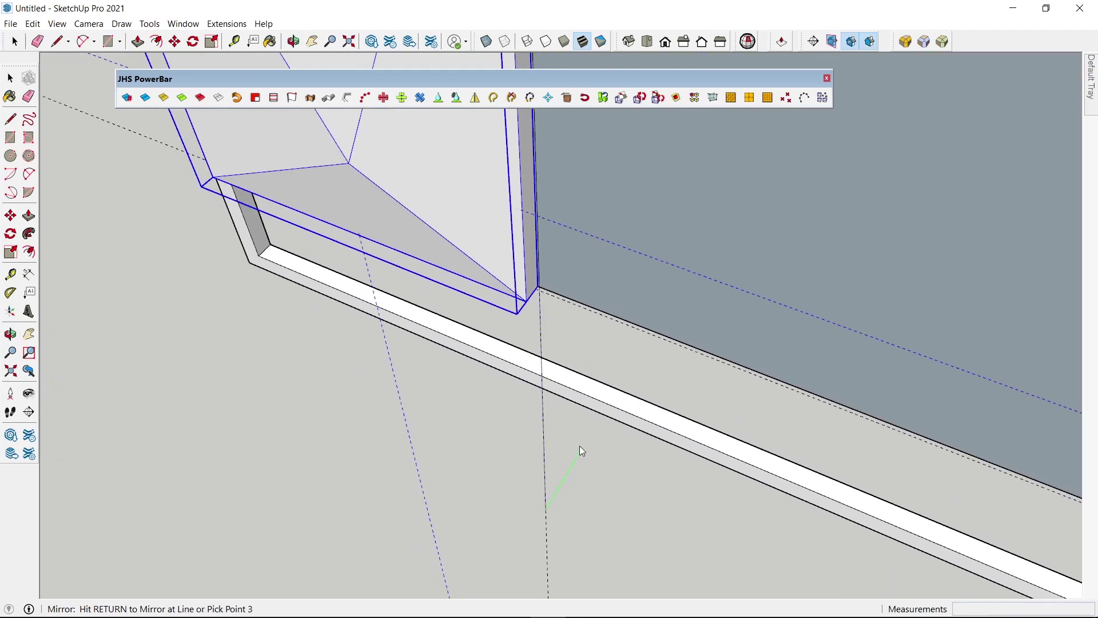
key("Return")
Step: Pan and orbit along the cabinet to inspect the new second door
scroll(578, 452, "down", 3)
scroll(514, 460, "down", 2)
left_click_drag(515, 383, 498, 370, "shift")
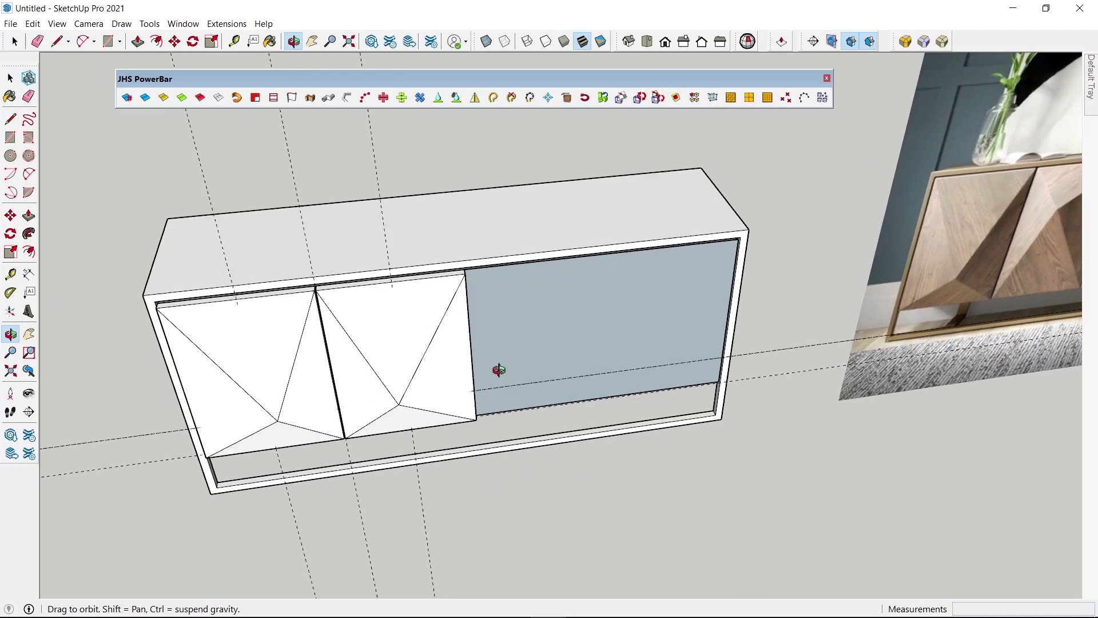
key("space")
middle_click_drag(492, 326, 441, 270)
scroll(464, 318, "up", 5)
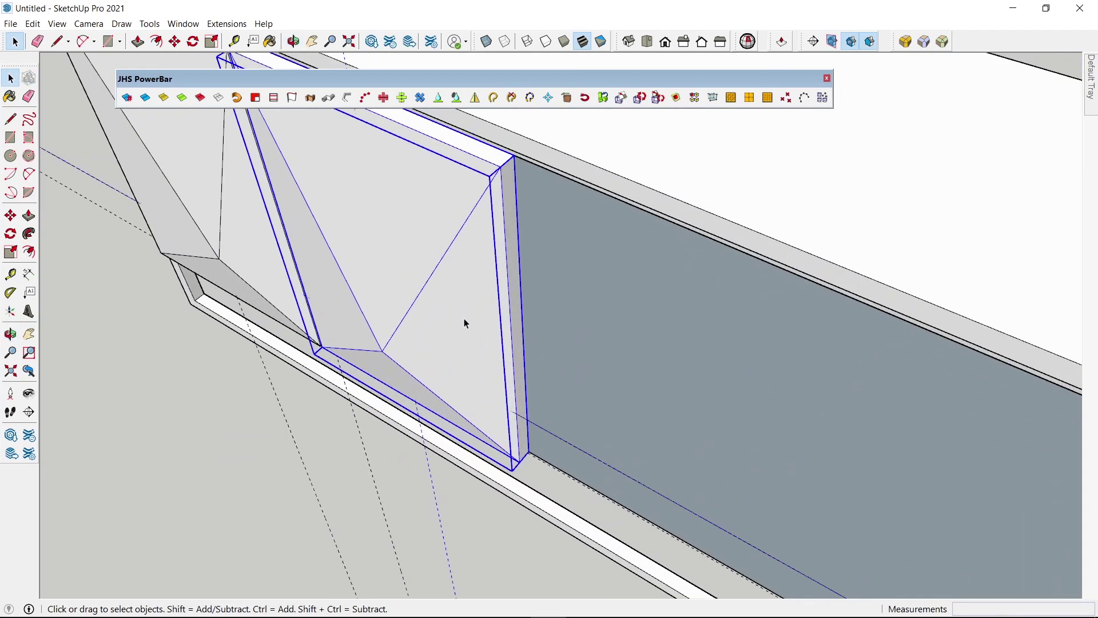
scroll(618, 318, "down", 5)
key("t")
scroll(893, 320, "up", 3)
Step: Place a guide 434 mm along the cabinet's top edge
left_click(852, 281)
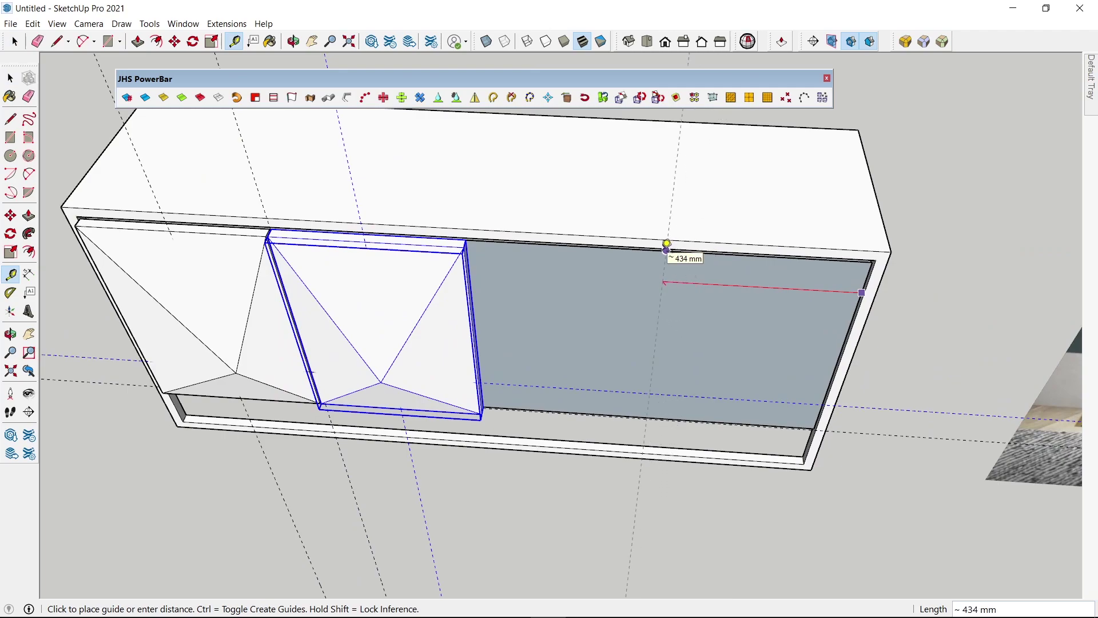
left_click(675, 245)
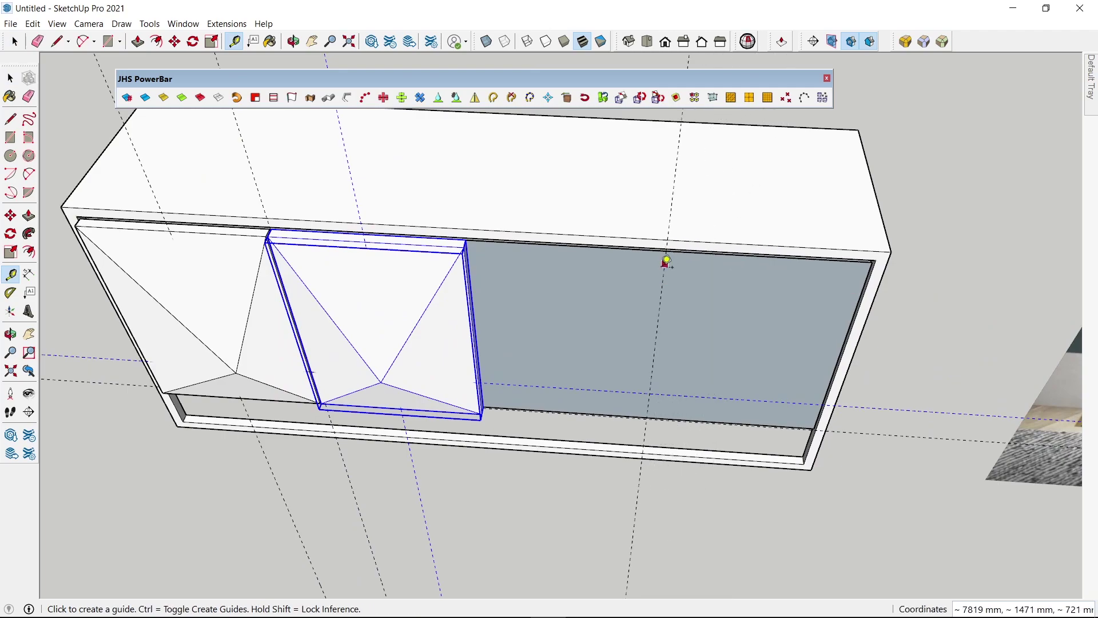
left_click(663, 271)
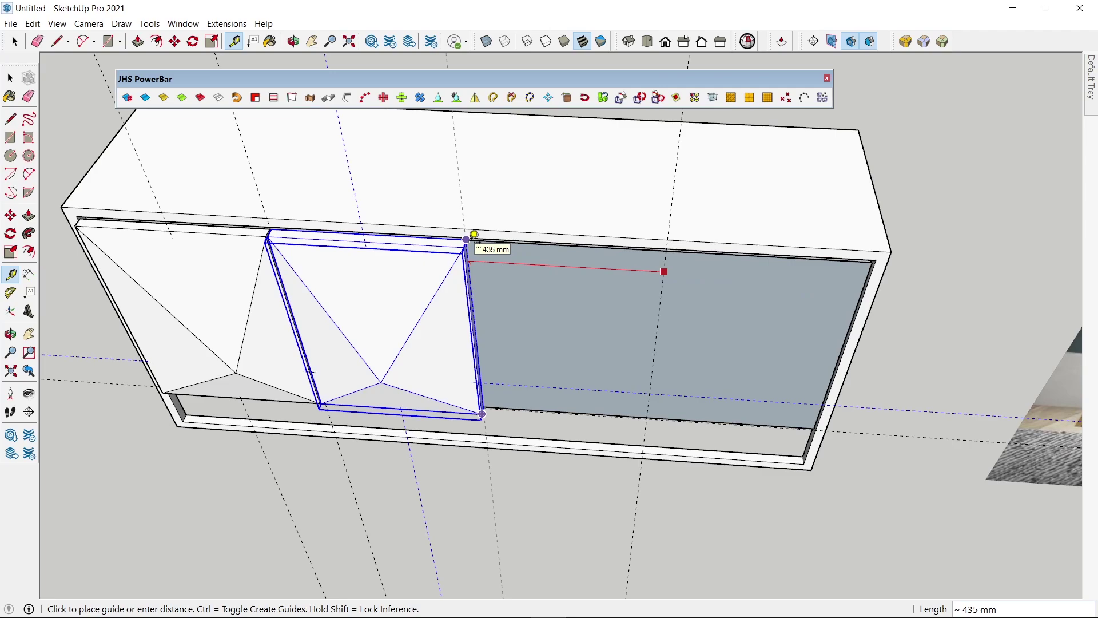
middle_click_drag(474, 234, 432, 69)
key("space")
Step: Mirror the door across its edge to add a third faceted door
left_click(474, 98)
scroll(482, 256, "up", 3)
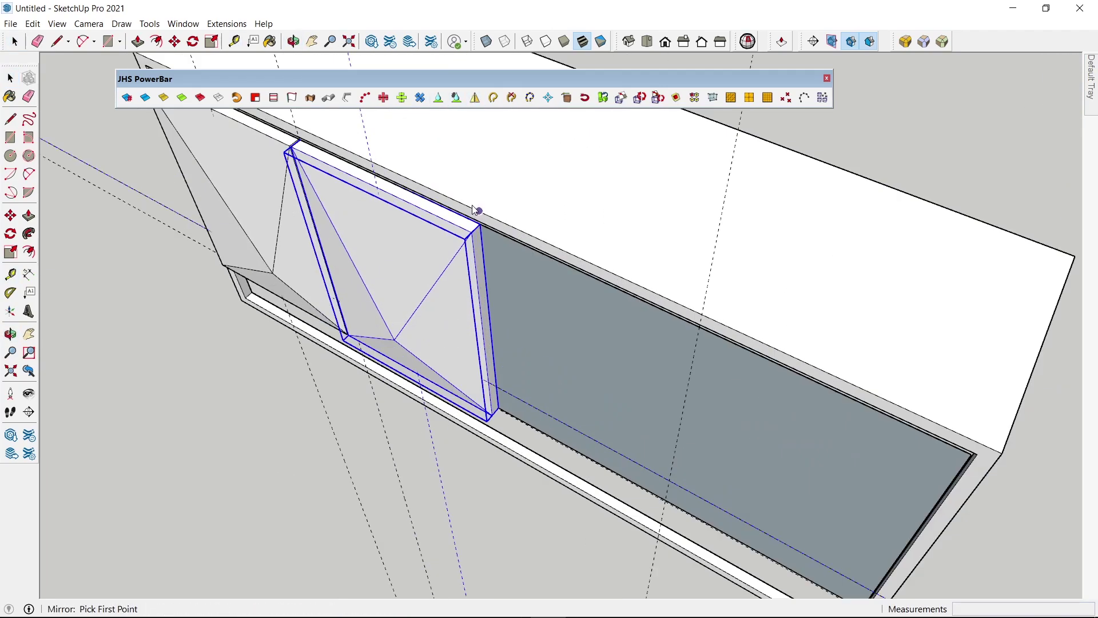
scroll(482, 256, "up", 2)
left_click(486, 219)
scroll(486, 219, "down", 5)
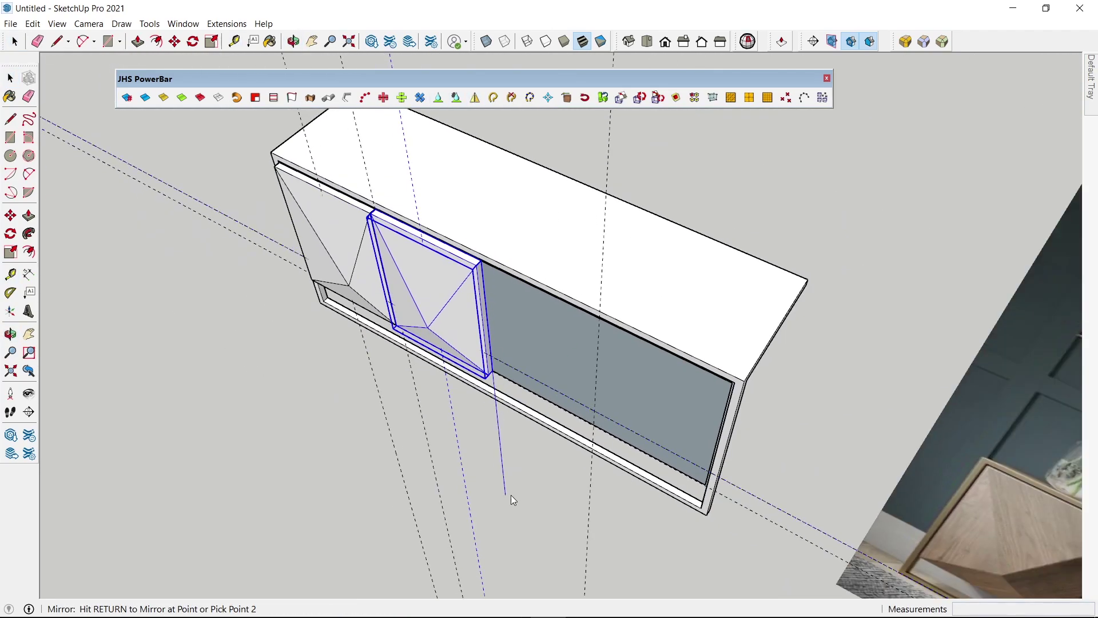
left_click(524, 480)
key("Return")
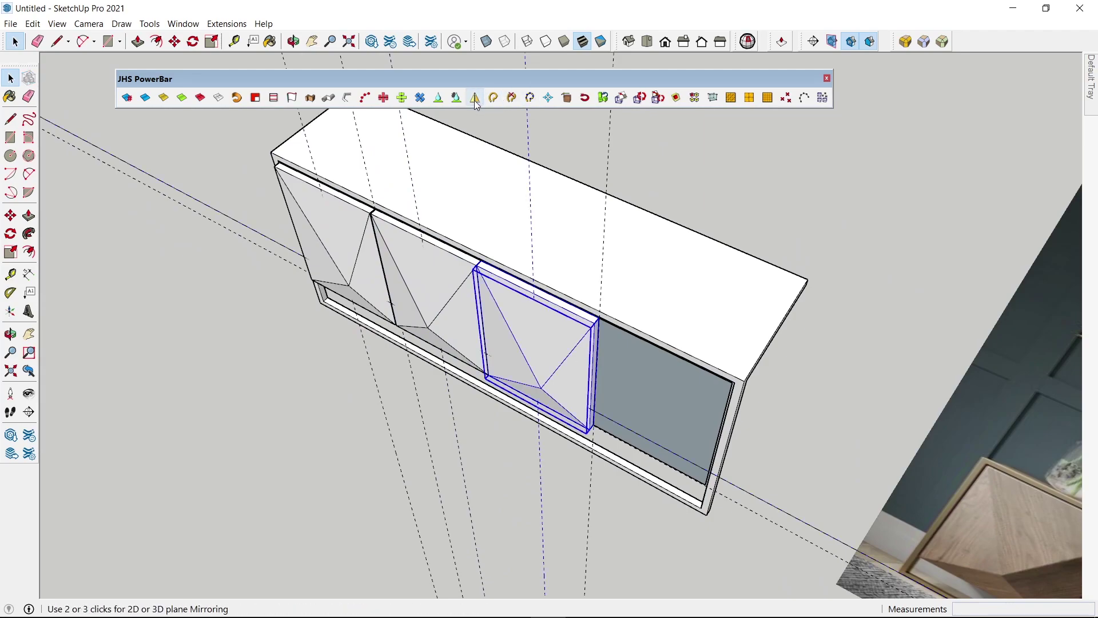
Step: Mirror the new door again to add the fourth door, then check the front beside the photo
left_click(474, 99)
scroll(594, 297, "up", 3)
scroll(594, 297, "up", 3)
scroll(591, 275, "up", 1)
left_click(575, 264)
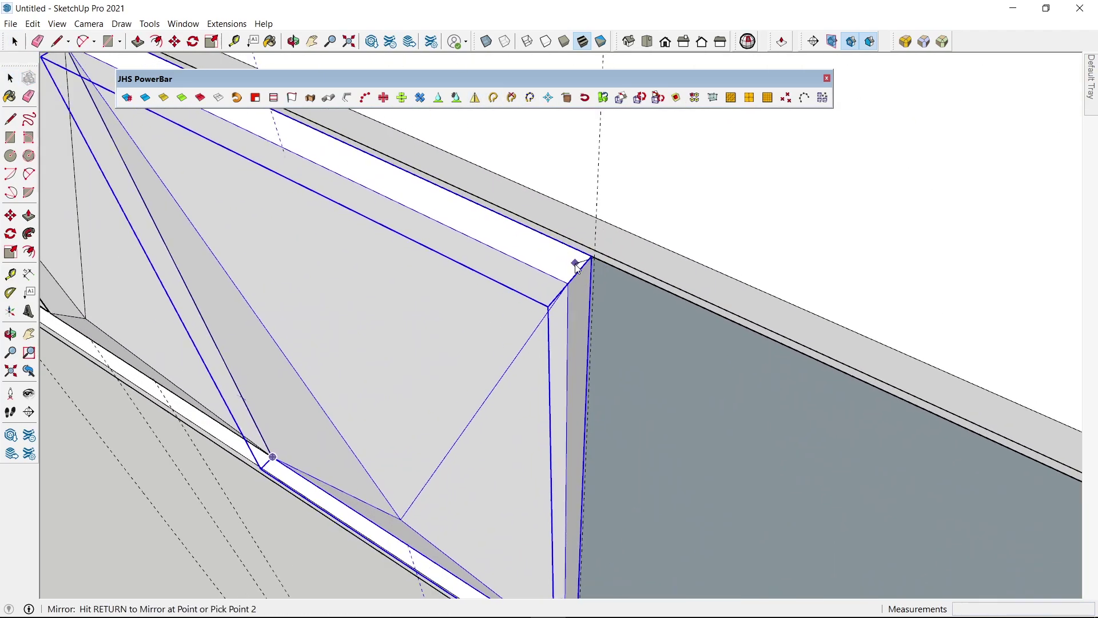
scroll(576, 267, "down", 4)
left_click(577, 515)
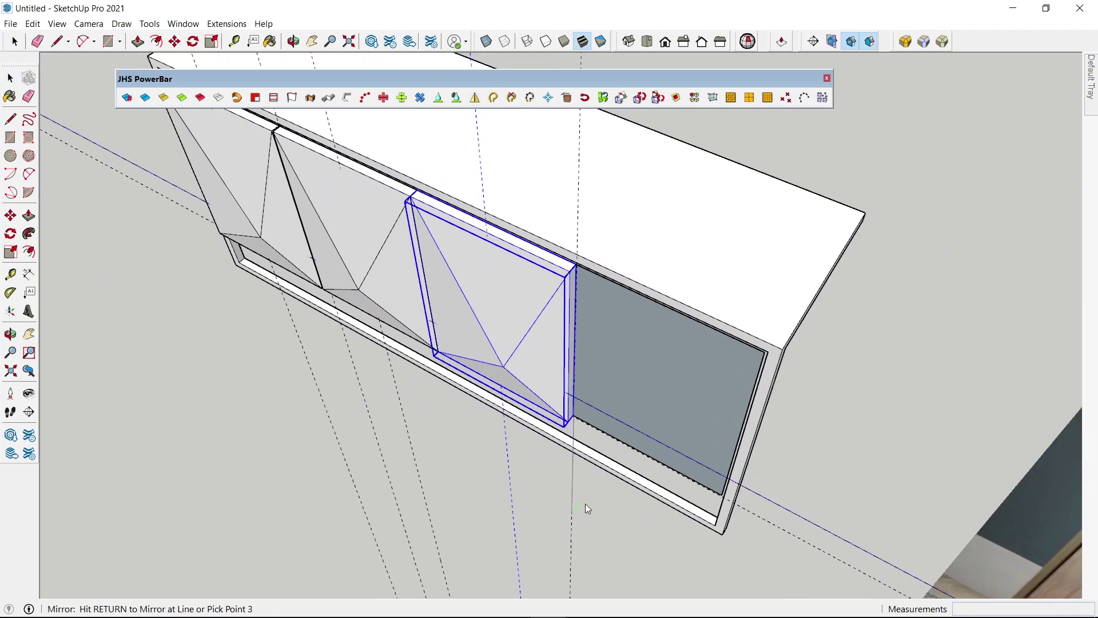
key("Return")
mouse_move(591, 493)
middle_mouse_down()
mouse_move(651, 383)
mouse_move(394, 257)
mouse_move(438, 284)
mouse_move(625, 280)
mouse_move(779, 228)
mouse_move(564, 248)
mouse_move(478, 272)
middle_mouse_up()
scroll(579, 264, "up", 3)
mouse_move(579, 265)
middle_mouse_down()
mouse_move(343, 319)
mouse_move(692, 255)
mouse_move(367, 273)
mouse_move(544, 247)
middle_mouse_up()
Step: Orbit to an angled view showing the left door's outer side
scroll(543, 248, "up", 3)
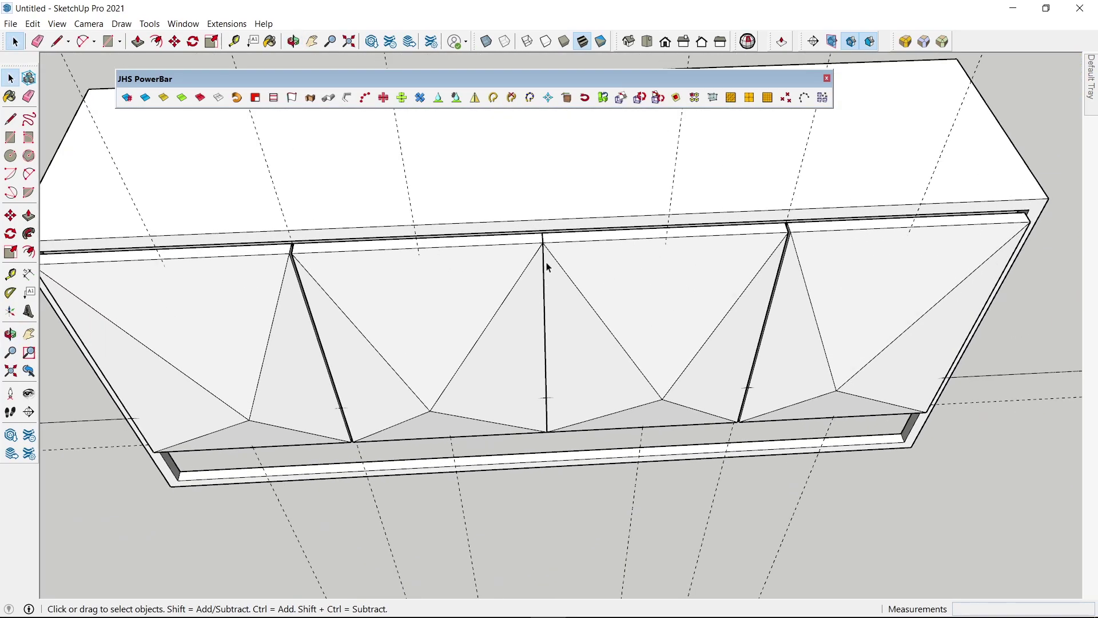
scroll(543, 246, "up", 3)
scroll(549, 251, "up", 3)
scroll(563, 261, "down", 3)
scroll(507, 276, "down", 5)
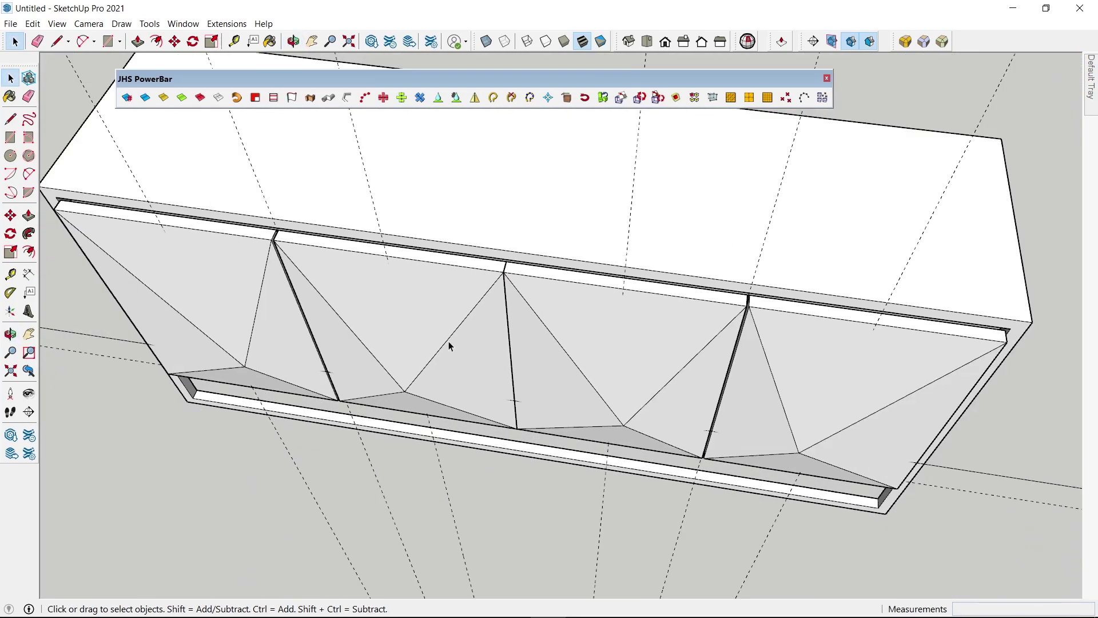
middle_click_drag(450, 343, 514, 338)
scroll(451, 351, "up", 3)
middle_click_drag(450, 350, 557, 307)
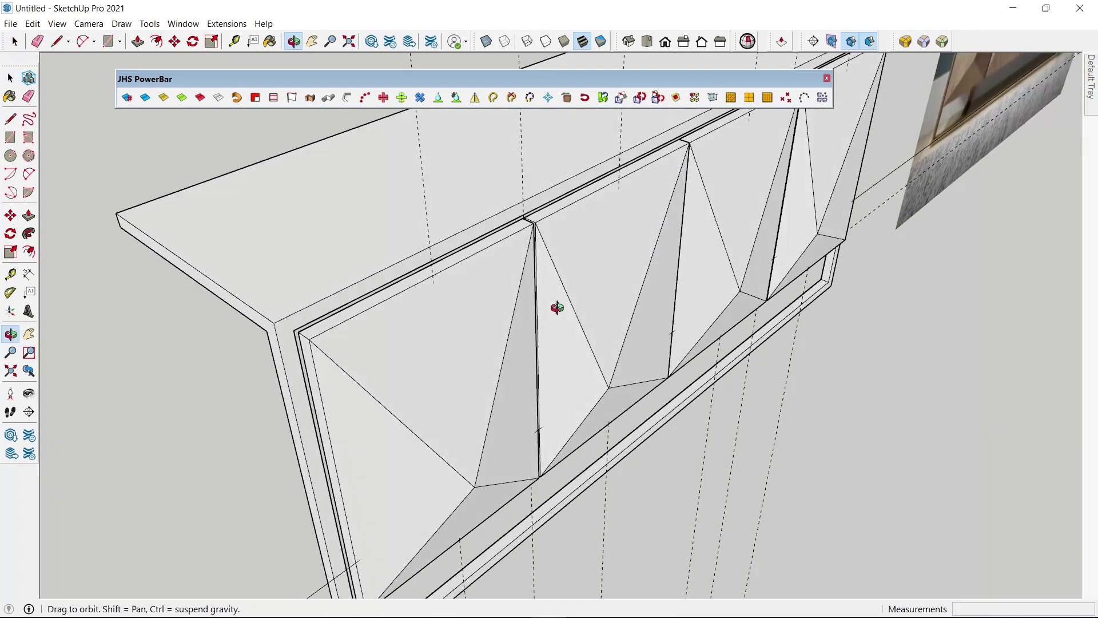
Step: Inside the left door component, push its thin side face slightly inward
double_click(321, 392)
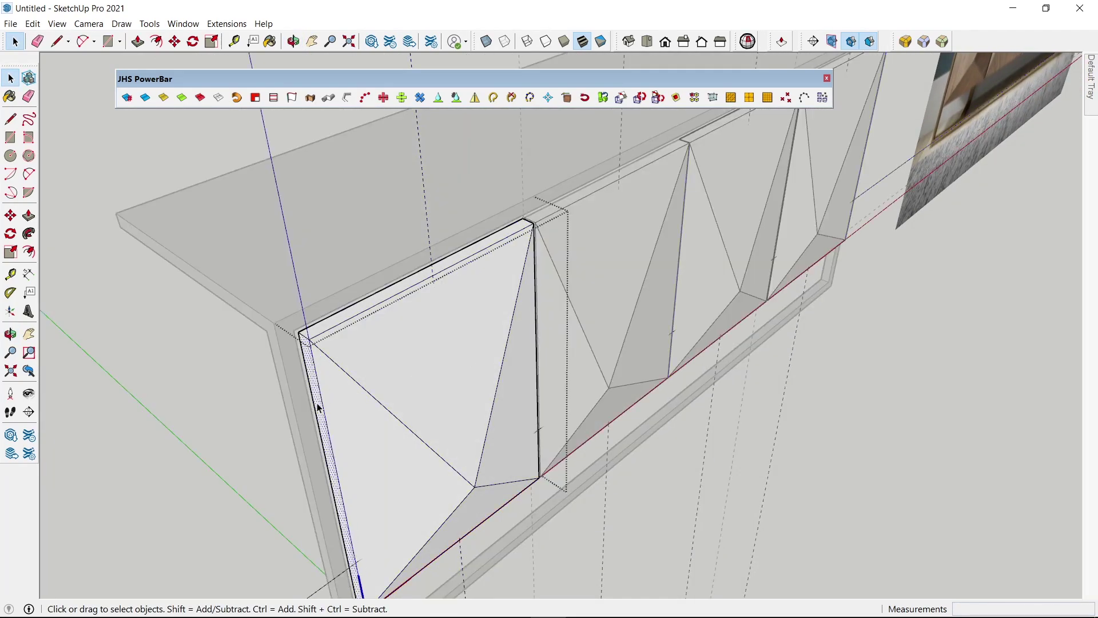
key("p")
left_click(318, 407)
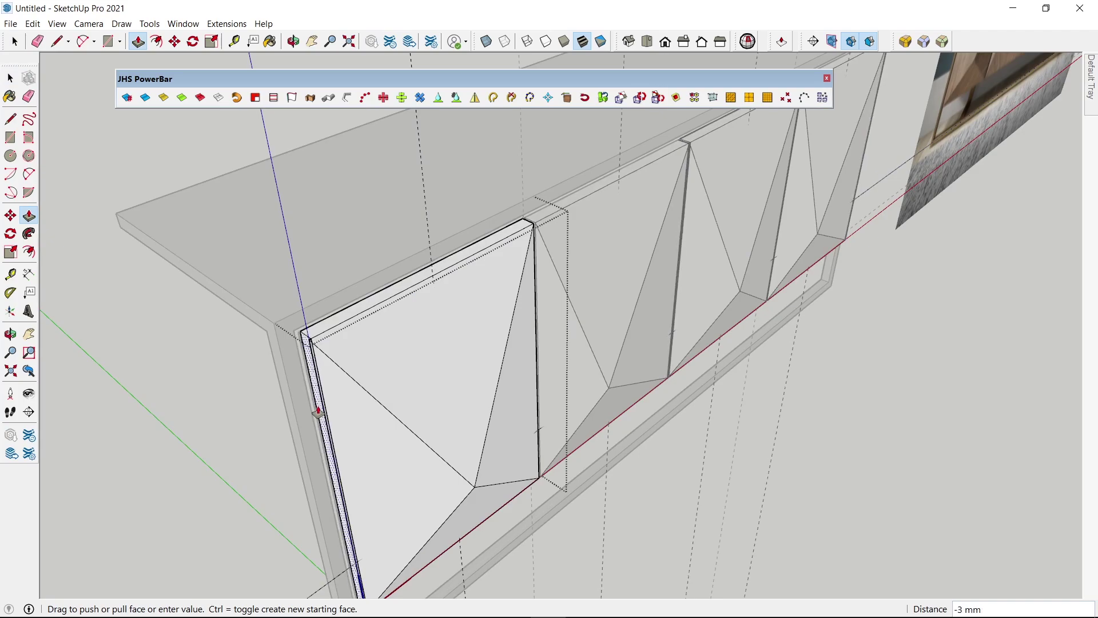
key("space")
scroll(315, 410, "down", 5)
middle_click_drag(315, 410, 280, 409)
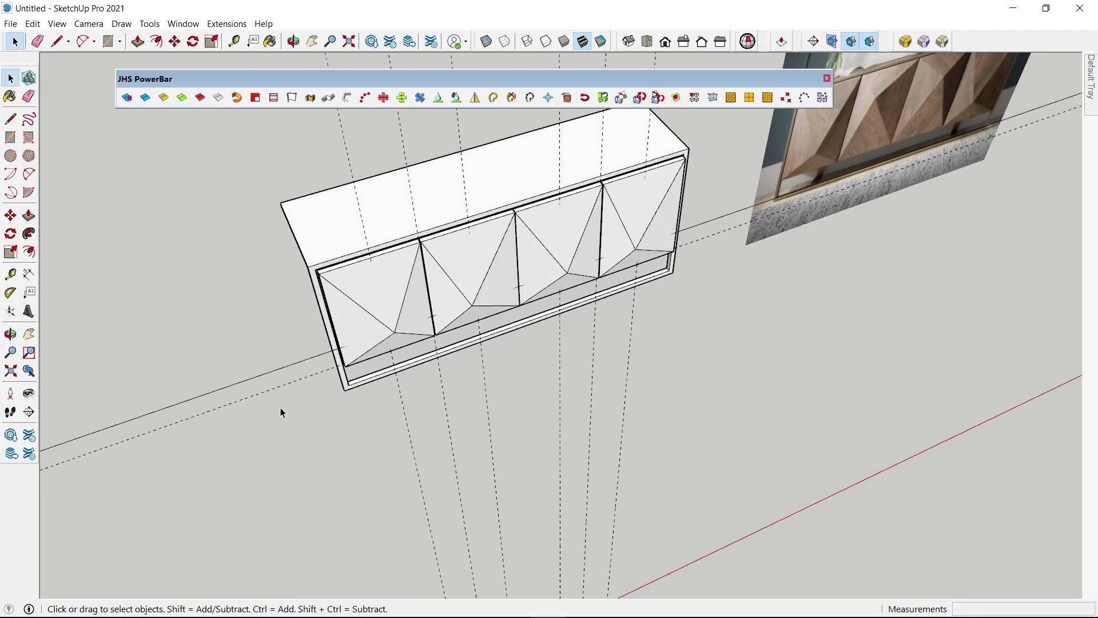
scroll(345, 311, "up", 4)
middle_click_drag(345, 311, 540, 239)
Step: Orbit toward the divider between the middle doors and try a first measurement
middle_click_drag(656, 218, 297, 262)
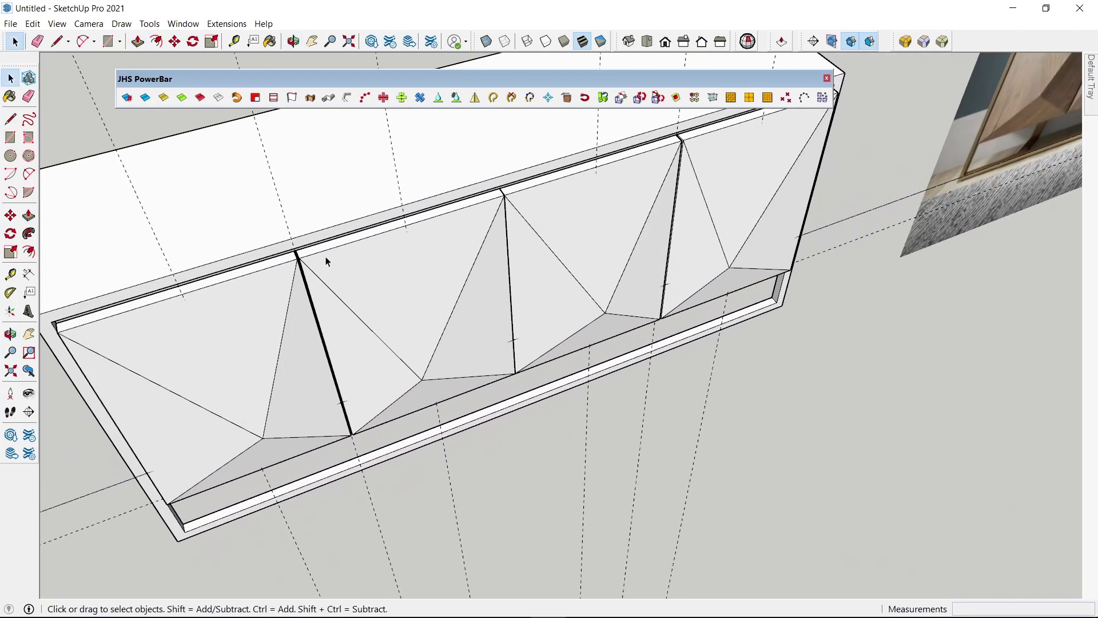
scroll(297, 262, "up", 2)
scroll(297, 262, "up", 3)
scroll(296, 262, "up", 3)
key("t")
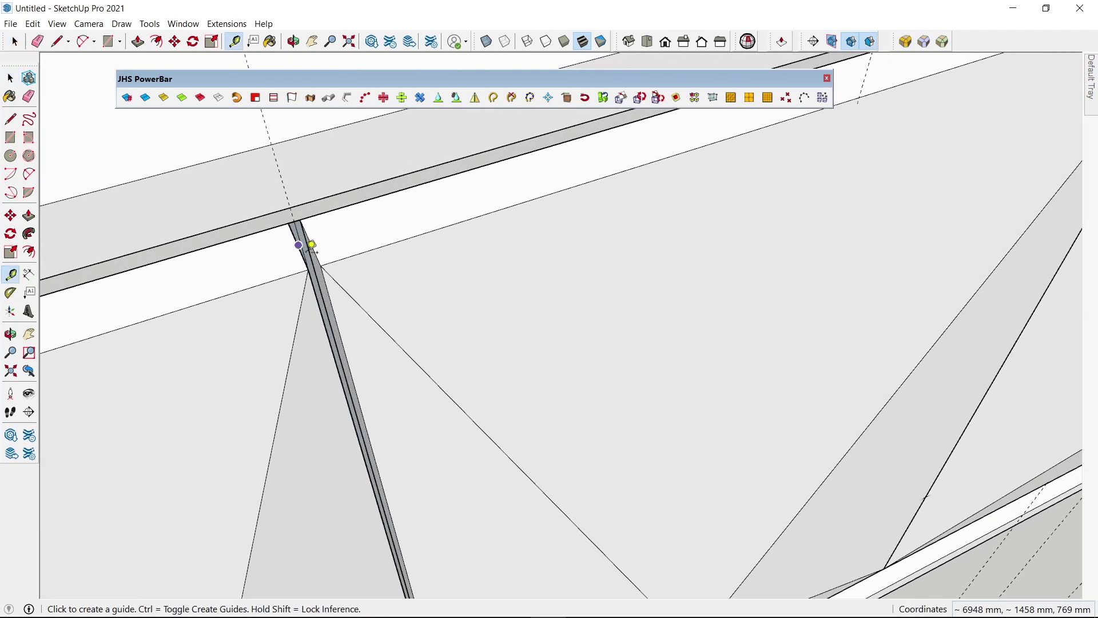
left_click(308, 244)
key("space")
scroll(316, 246, "down", 5)
mouse_move(316, 245)
middle_mouse_down()
mouse_move(737, 215)
mouse_move(641, 208)
middle_mouse_up()
Step: With Tape Measure active, bring the top of the middle divider into close view
key("t")
scroll(681, 164, "up", 2)
scroll(380, 289, "down", 5)
middle_click_drag(380, 289, 667, 221)
scroll(434, 356, "down", 3)
scroll(369, 309, "up", 3)
scroll(507, 302, "down", 3)
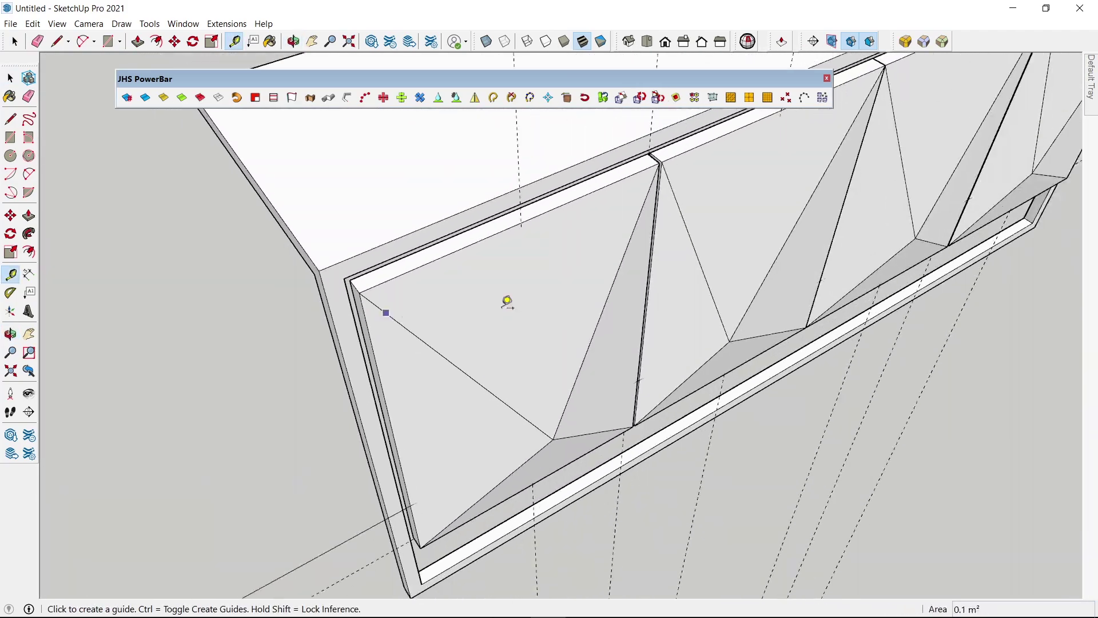
mouse_move(506, 301)
middle_mouse_down()
mouse_move(502, 329)
mouse_move(451, 299)
middle_mouse_up()
scroll(514, 277, "down", 3)
scroll(507, 247, "up", 3)
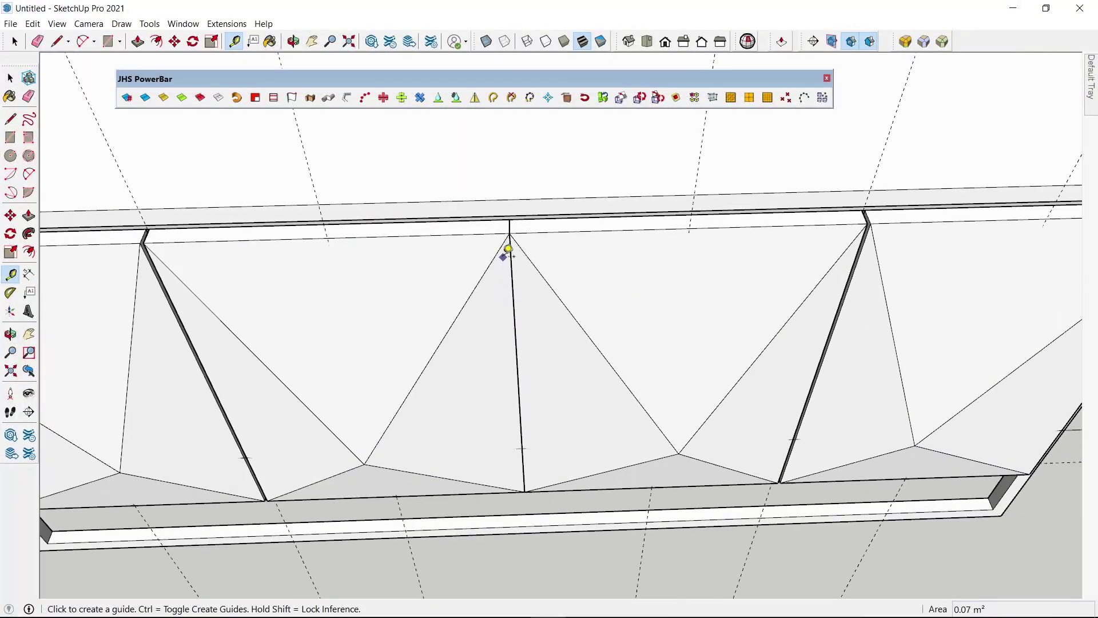
scroll(511, 218, "up", 2)
Step: Place guides 20 mm and 10 mm from the divider's top edge, then select a door group
left_click(484, 222)
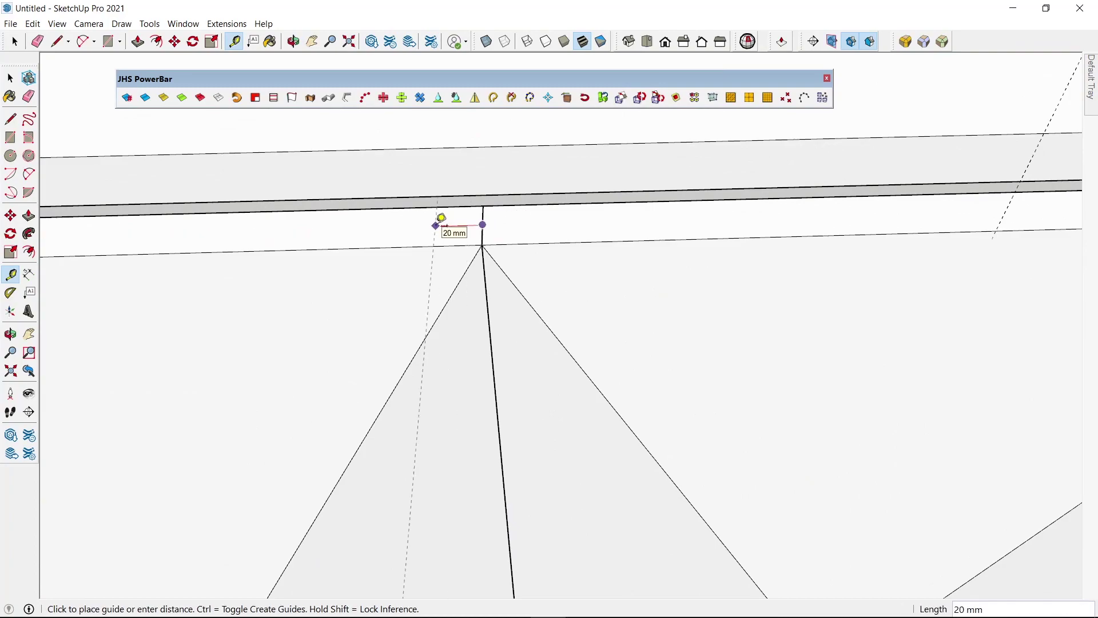
scroll(495, 218, "up", 1)
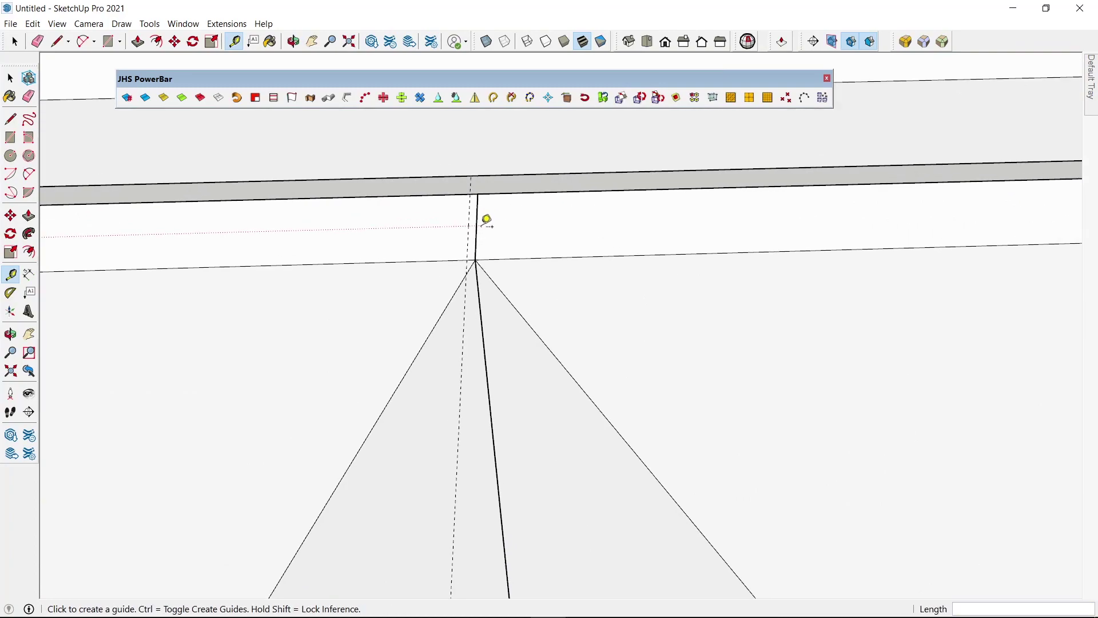
left_click(477, 225)
scroll(532, 223, "down", 3)
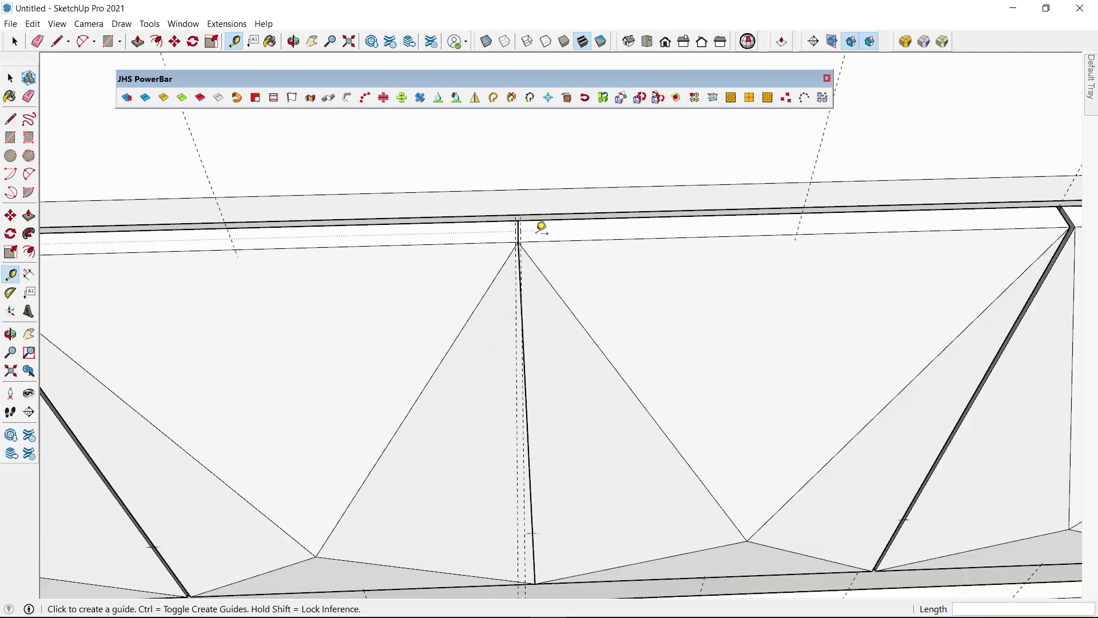
scroll(629, 234, "down", 3)
scroll(572, 251, "up", 4)
key("space")
left_click(521, 346)
Step: Try scaling the selected door narrower, then cancel to keep its original size
mouse_move(521, 346)
middle_mouse_down()
mouse_move(642, 384)
mouse_move(589, 383)
middle_mouse_up()
key("s")
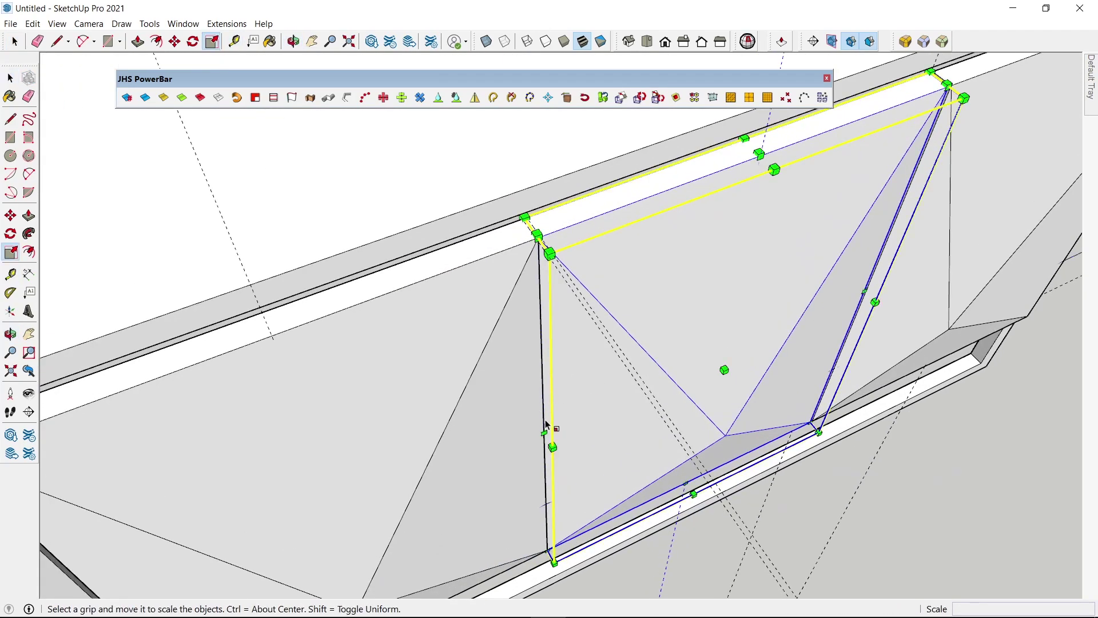
scroll(538, 235, "up", 2)
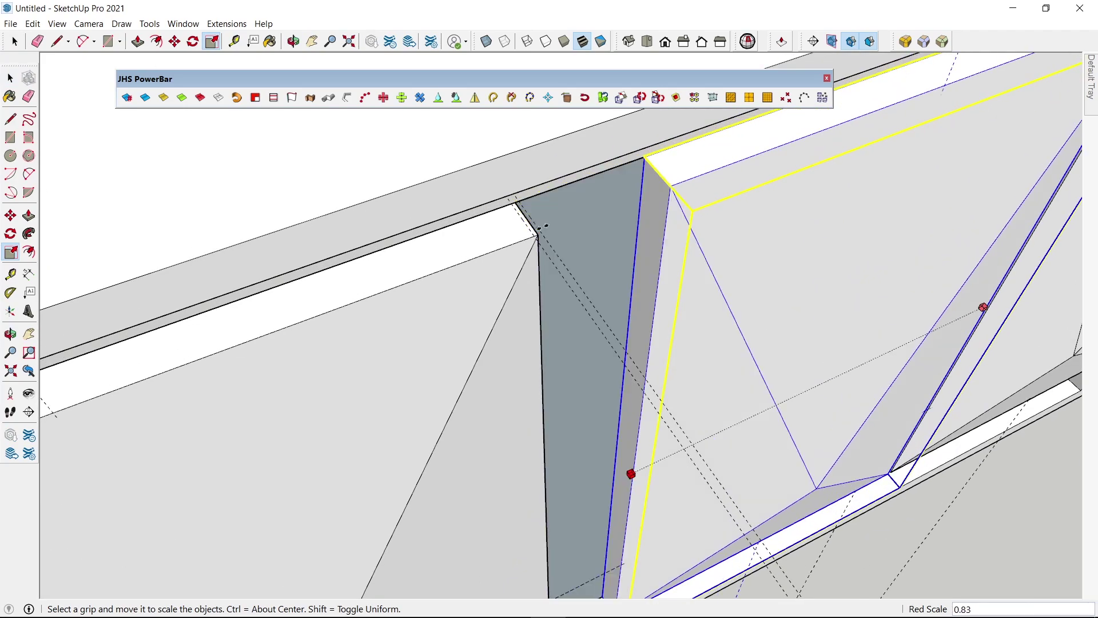
scroll(539, 230, "down", 2)
middle_click_drag(605, 370, 417, 403)
left_click_drag(459, 371, 359, 376)
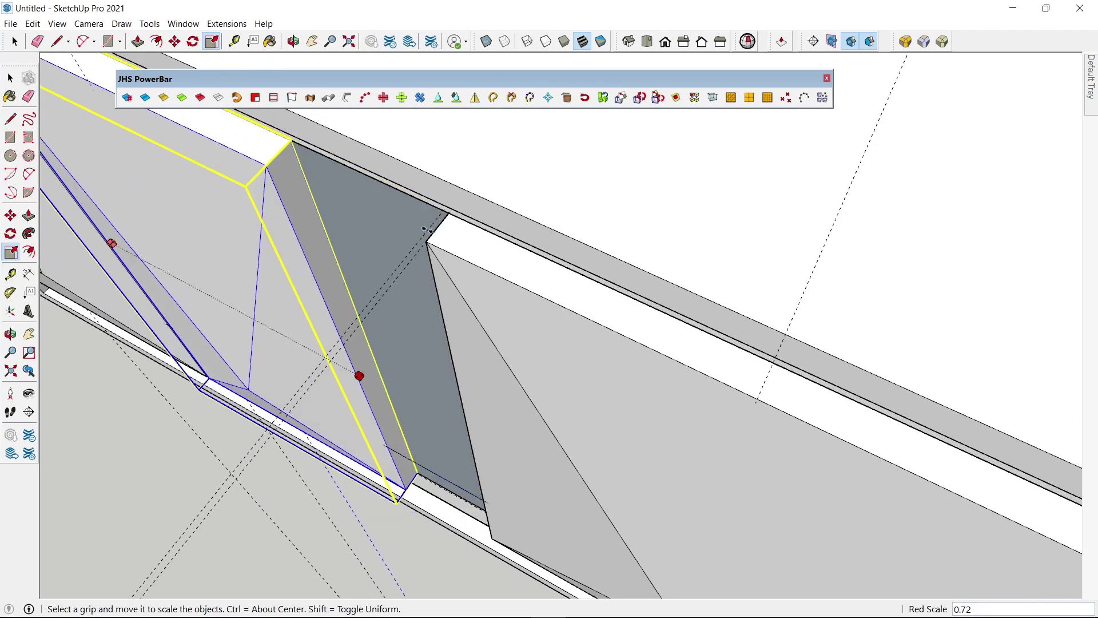
key("Escape")
key("space")
Step: Return to a front view beside the photo and open the Edit menu
scroll(442, 276, "down", 3)
scroll(422, 379, "down", 3)
mouse_move(422, 379)
middle_mouse_down()
mouse_move(399, 463)
mouse_move(564, 371)
middle_mouse_up()
left_click(33, 24)
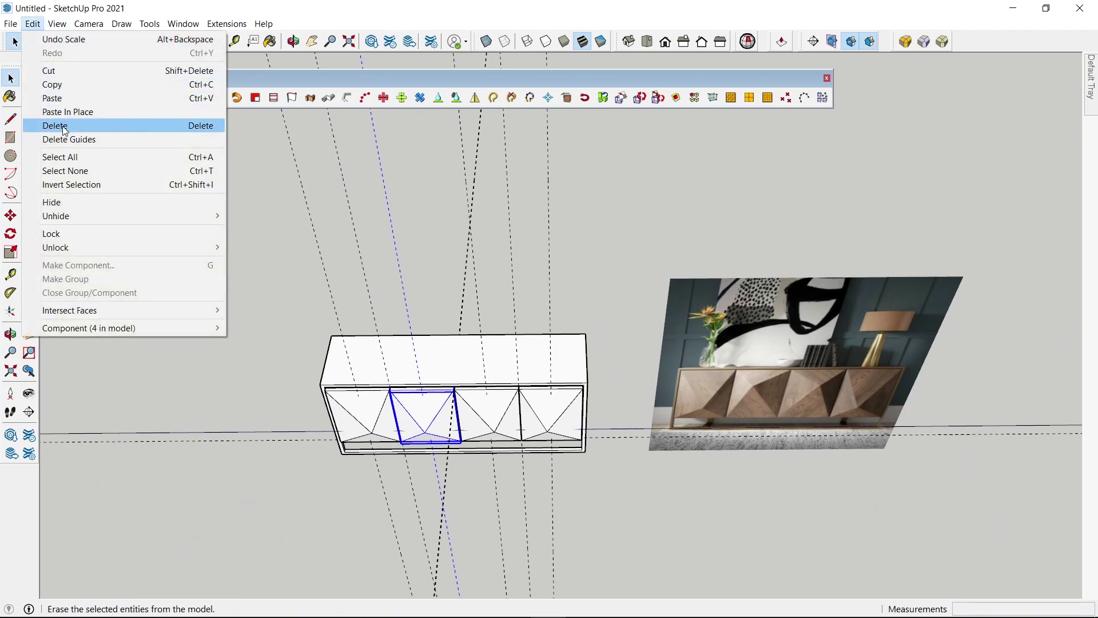
Step: Delete all guide lines and bring the cabinet into a frontal view
left_click(73, 143)
mouse_move(463, 218)
middle_mouse_down()
mouse_move(549, 211)
mouse_move(519, 434)
middle_mouse_up()
scroll(395, 371, "up", 5)
mouse_move(394, 371)
middle_mouse_down()
mouse_move(576, 258)
mouse_move(431, 314)
middle_mouse_up()
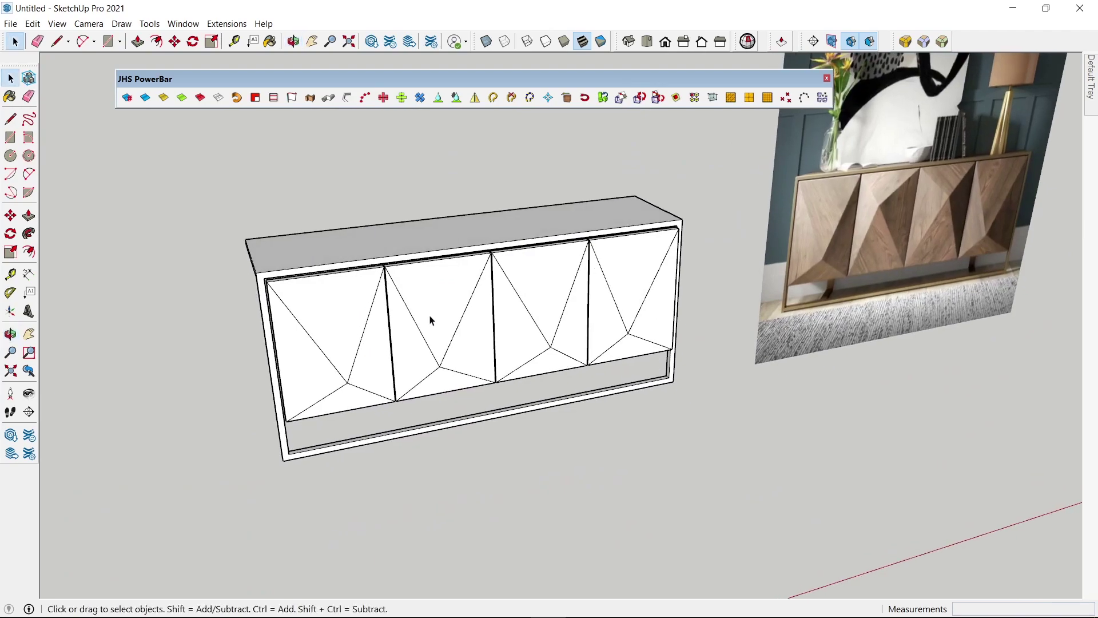
scroll(431, 314, "up", 3)
middle_click_drag(407, 372, 784, 274)
middle_click_drag(819, 347, 458, 328)
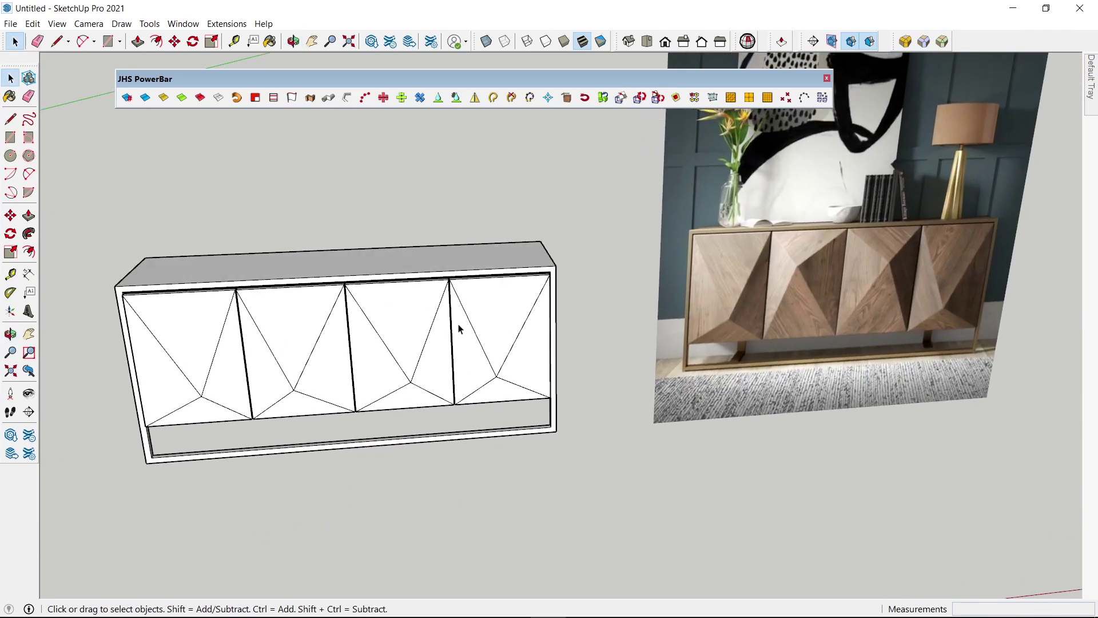
Step: Flip the second and third doors along the component's blue axis
right_click(288, 370)
mouse_move(331, 424)
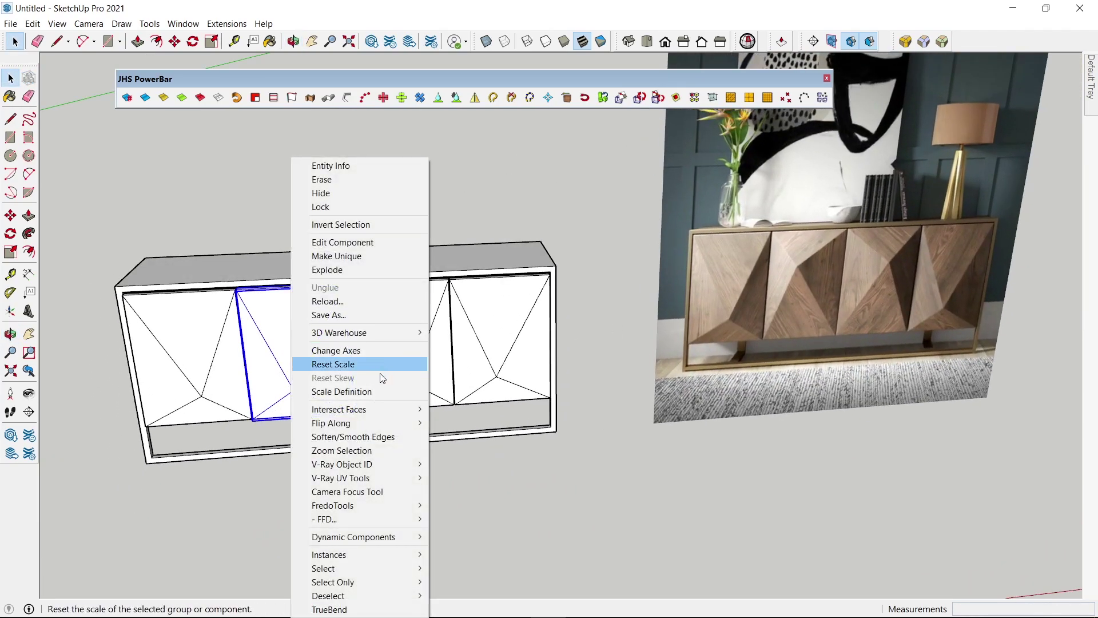
left_click(256, 343)
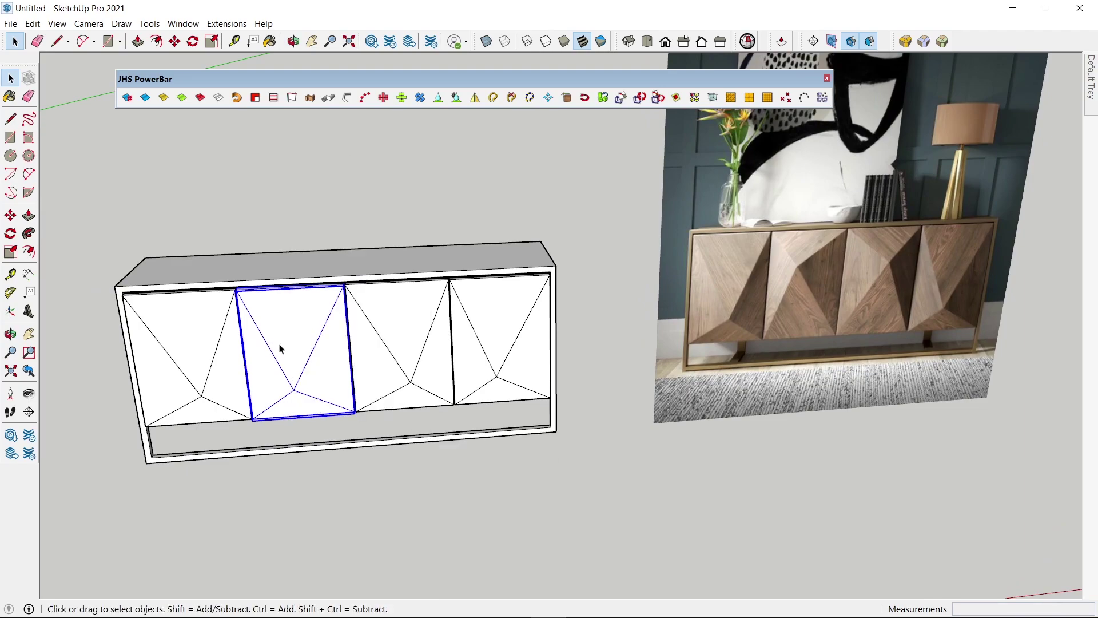
right_click(281, 350)
mouse_move(326, 423)
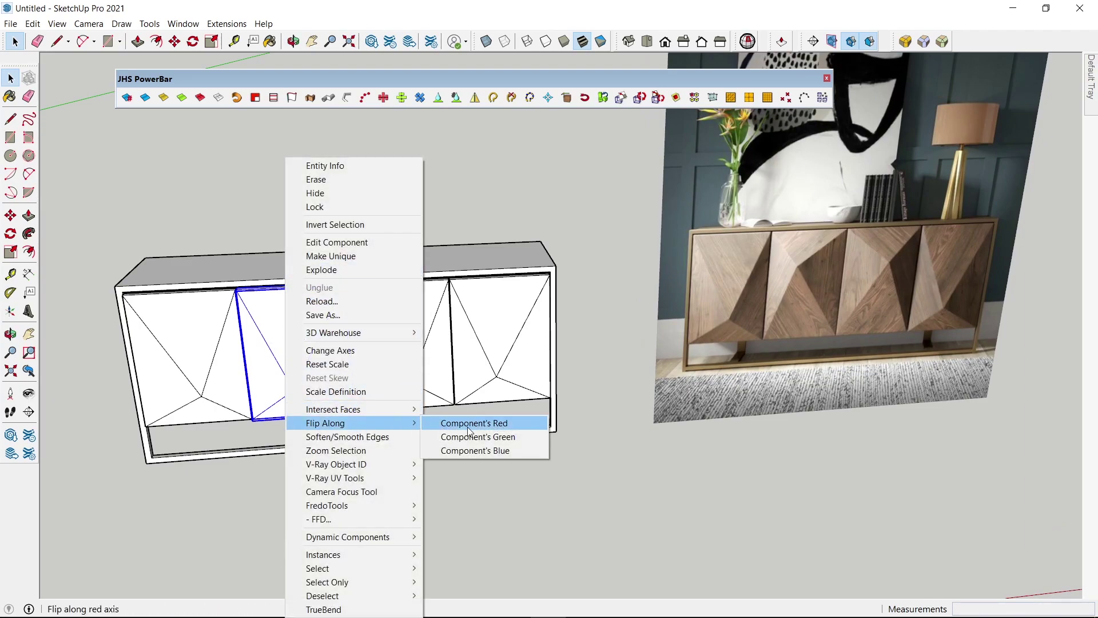
left_click(484, 453)
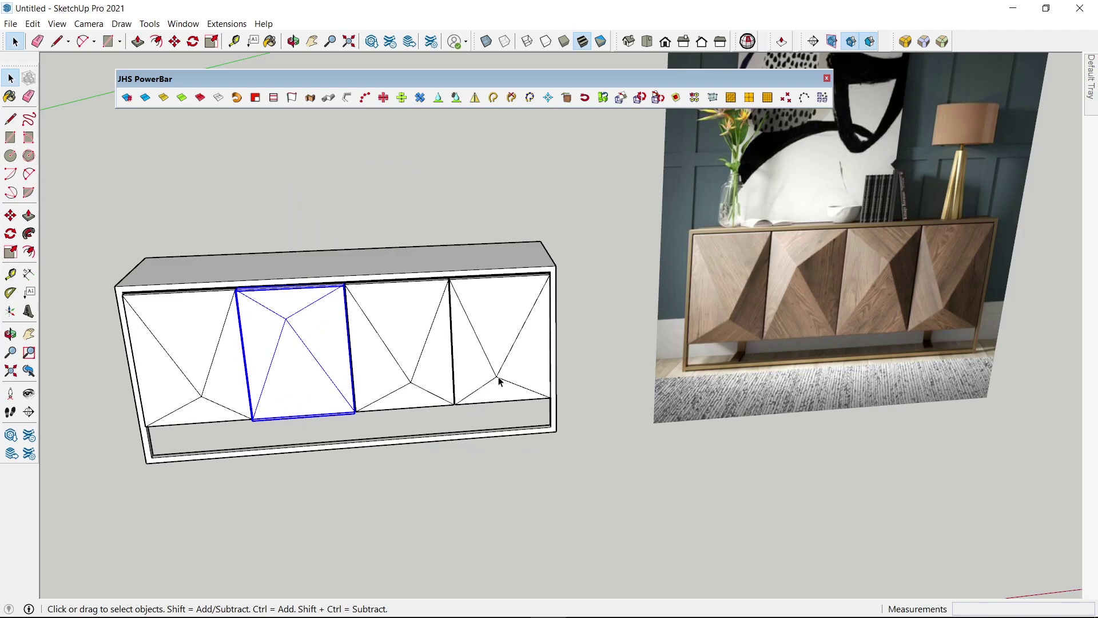
left_click(429, 356)
right_click(429, 356)
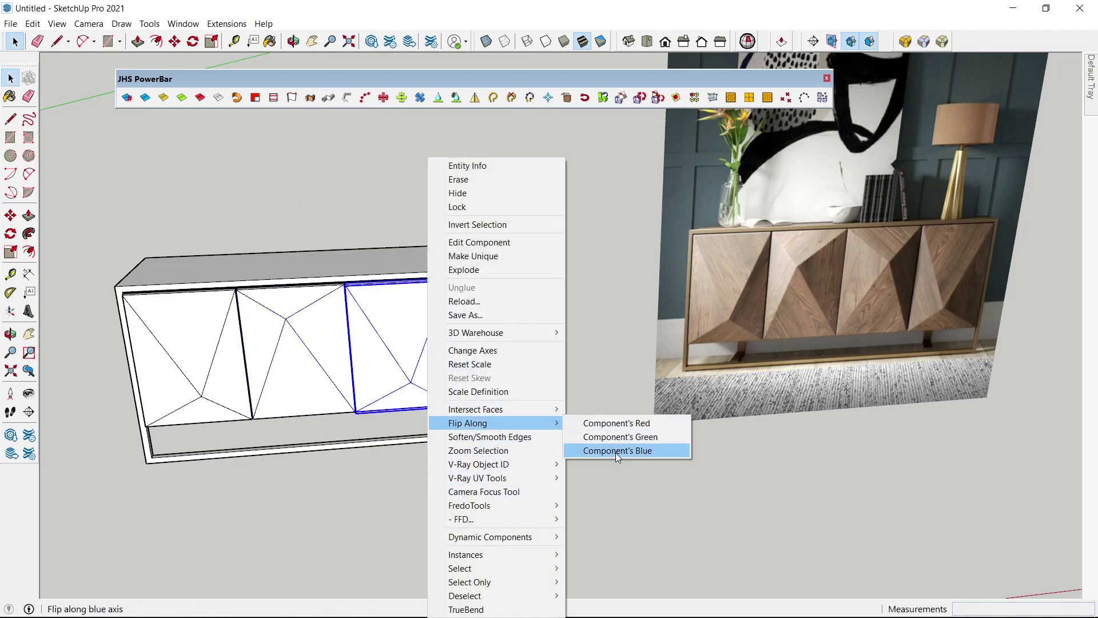
left_click(615, 452)
scroll(484, 436, "down", 1)
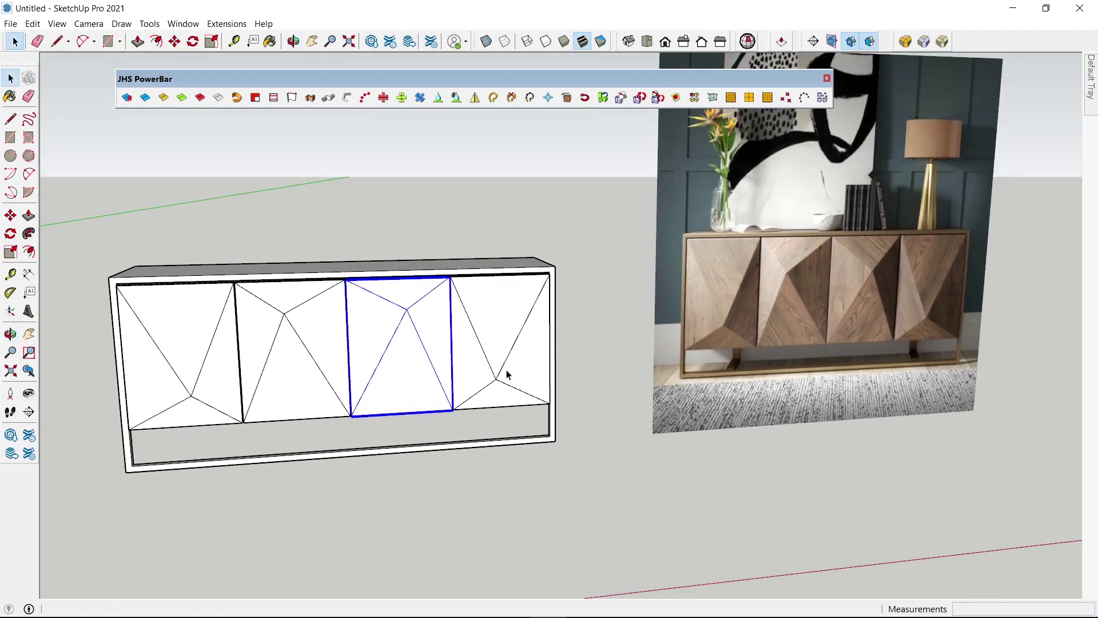
scroll(493, 404, "down", 2)
middle_click_drag(241, 405, 574, 222)
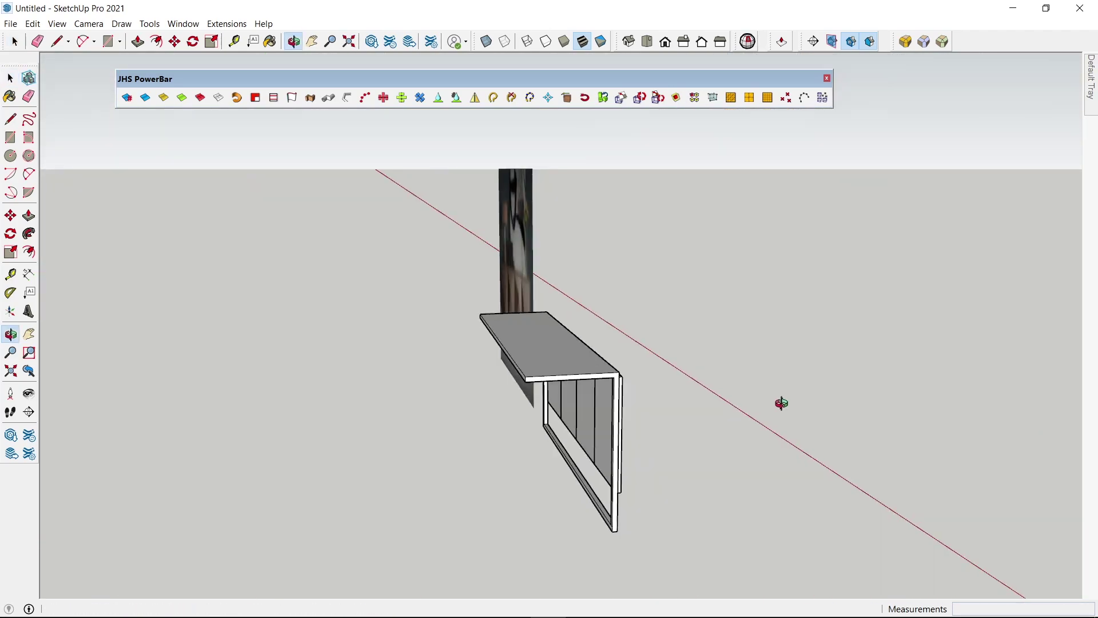
key("r")
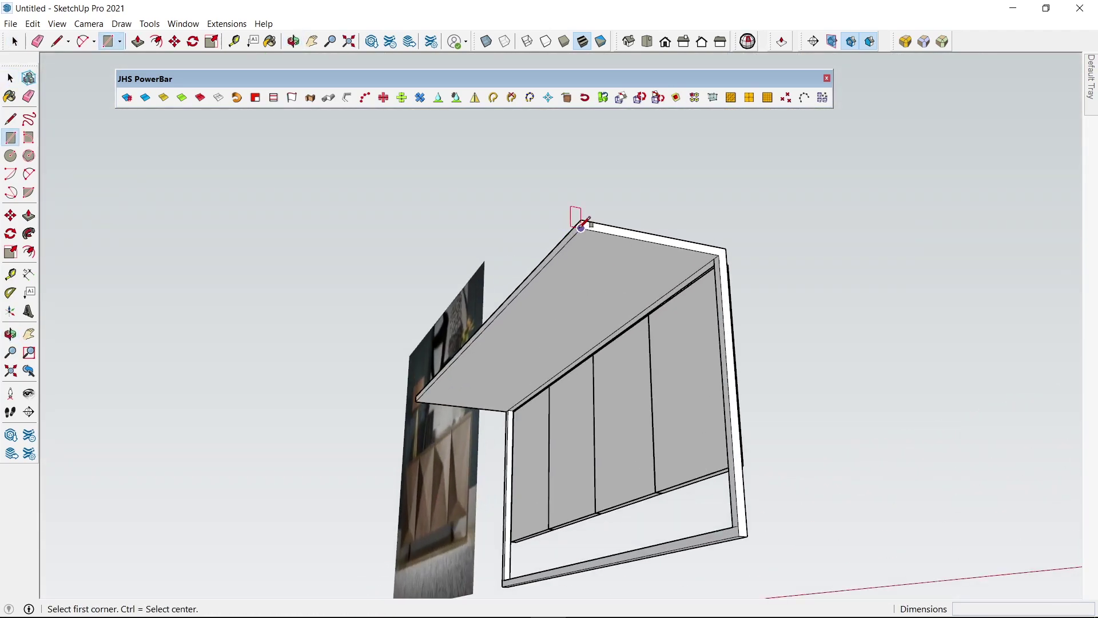
left_click(581, 226)
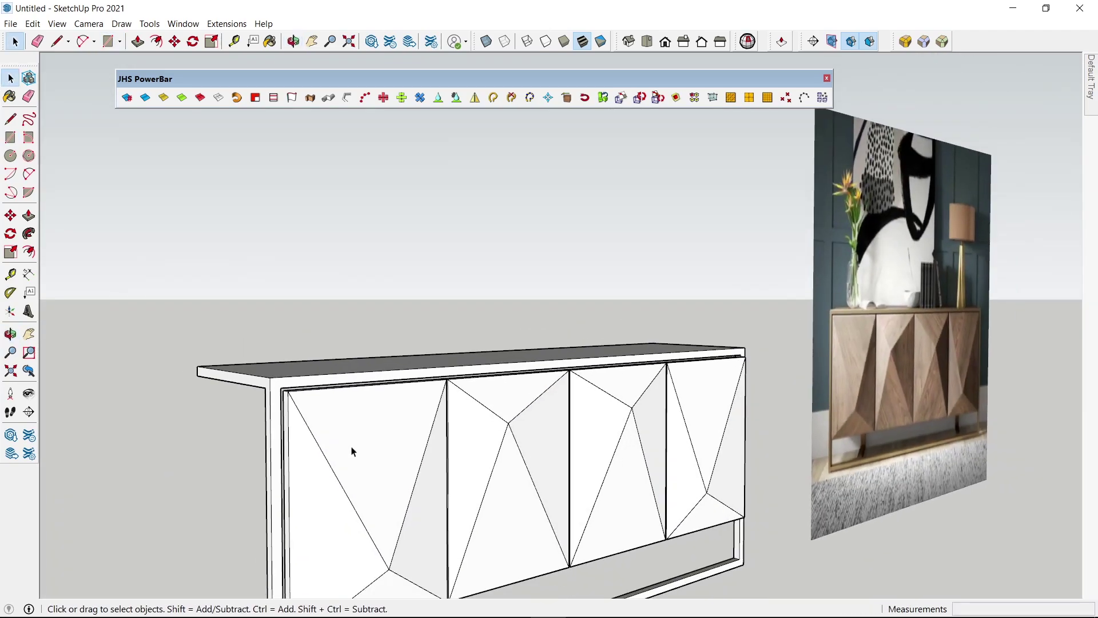
mouse_move(351, 451)
middle_mouse_down()
mouse_move(470, 390)
mouse_move(482, 418)
mouse_move(510, 390)
middle_mouse_up()
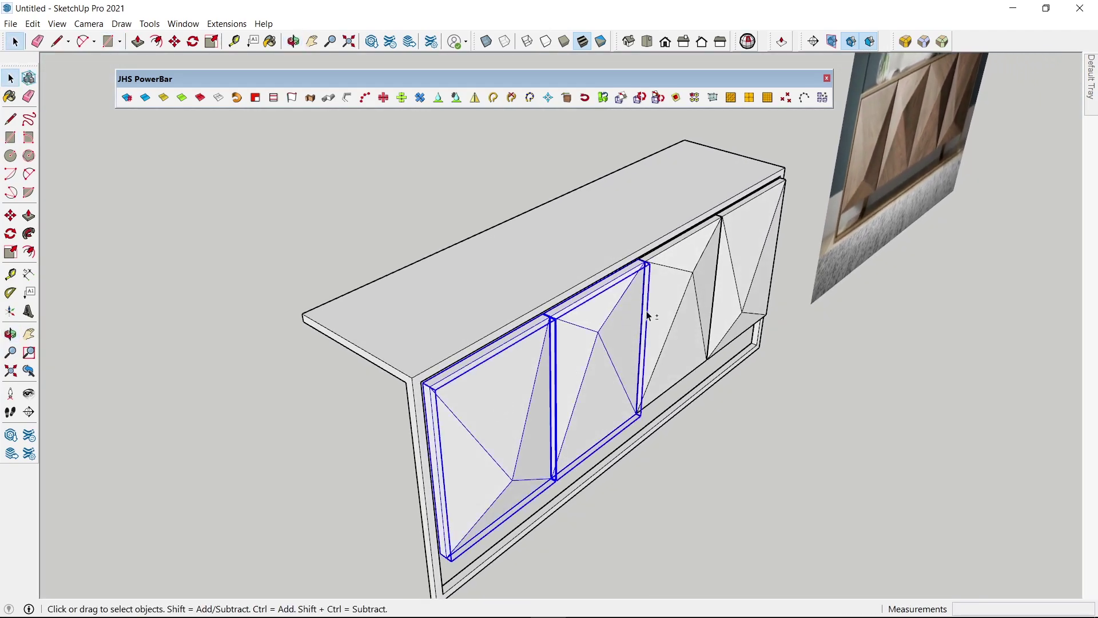
middle_click_drag(752, 267, 282, 383)
scroll(548, 397, "up", 5)
scroll(547, 398, "down", 3)
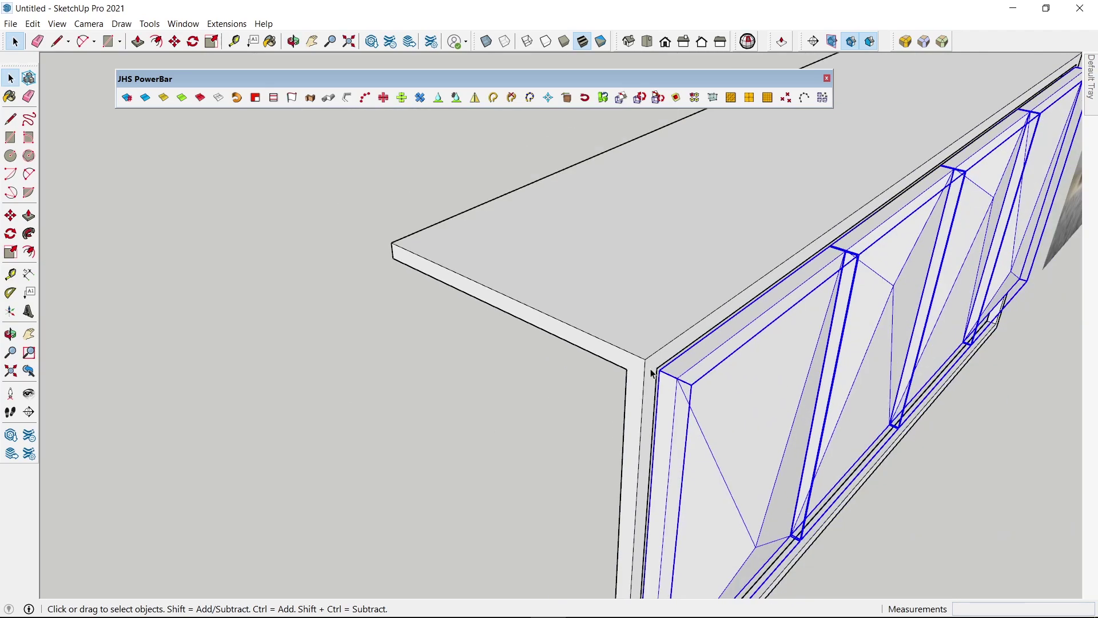
scroll(653, 374, "up", 3)
key("m")
left_click(685, 383)
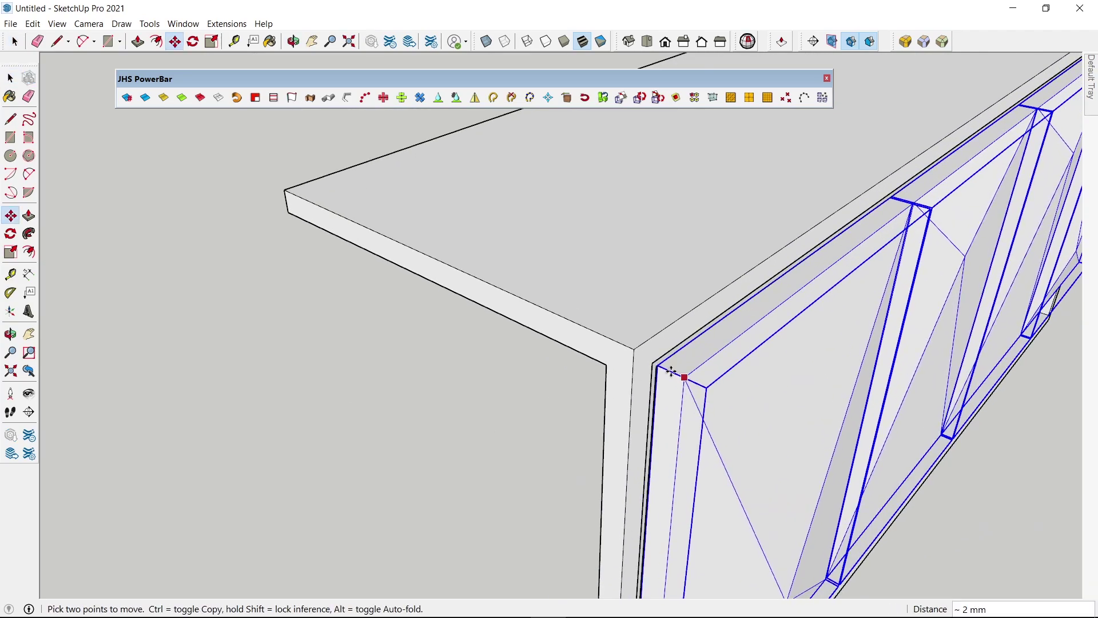
key("Escape")
scroll(715, 404, "down", 1)
scroll(715, 404, "down", 5)
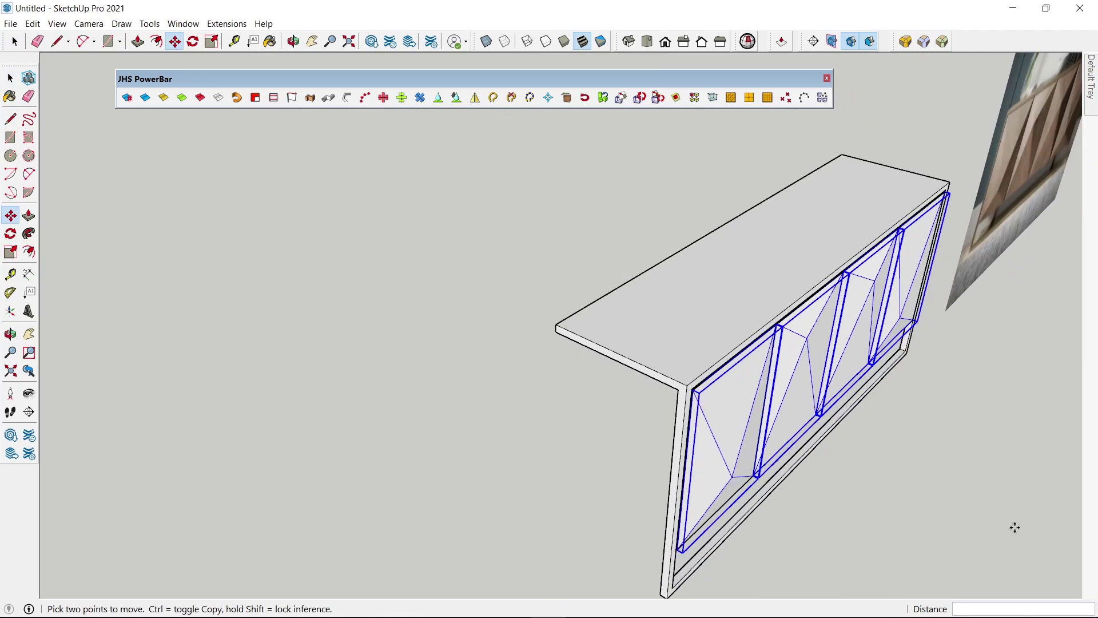
middle_click_drag(498, 365, 672, 194)
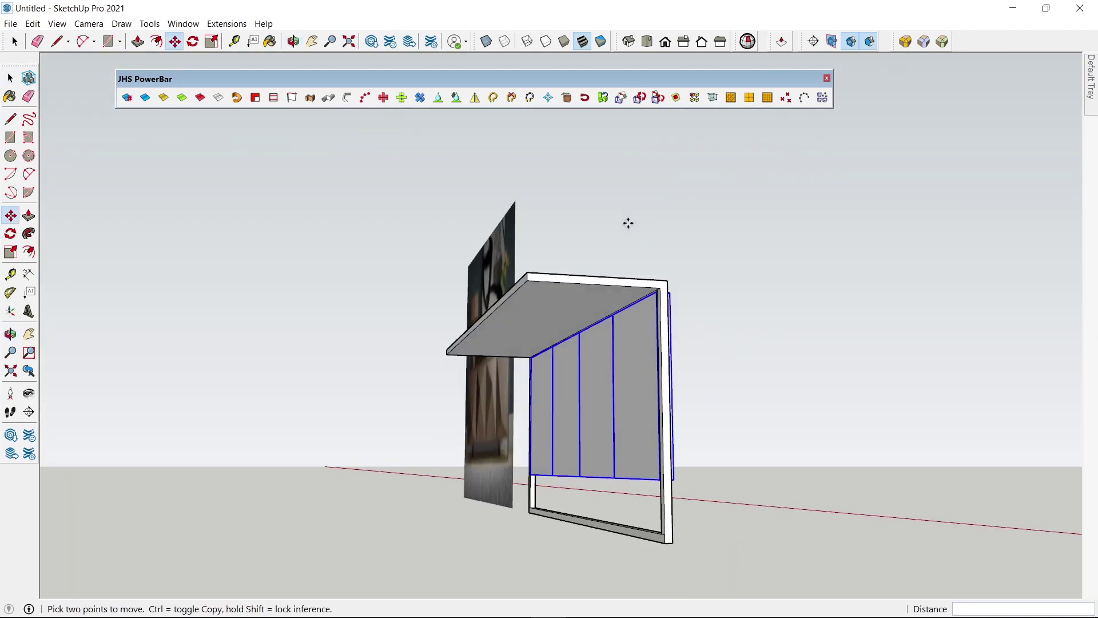
key("r")
left_click(527, 275)
scroll(525, 357, "up", 3)
Step: Finish the top-panel rectangle and push it down into a box reaching the frame
scroll(523, 356, "up", 2)
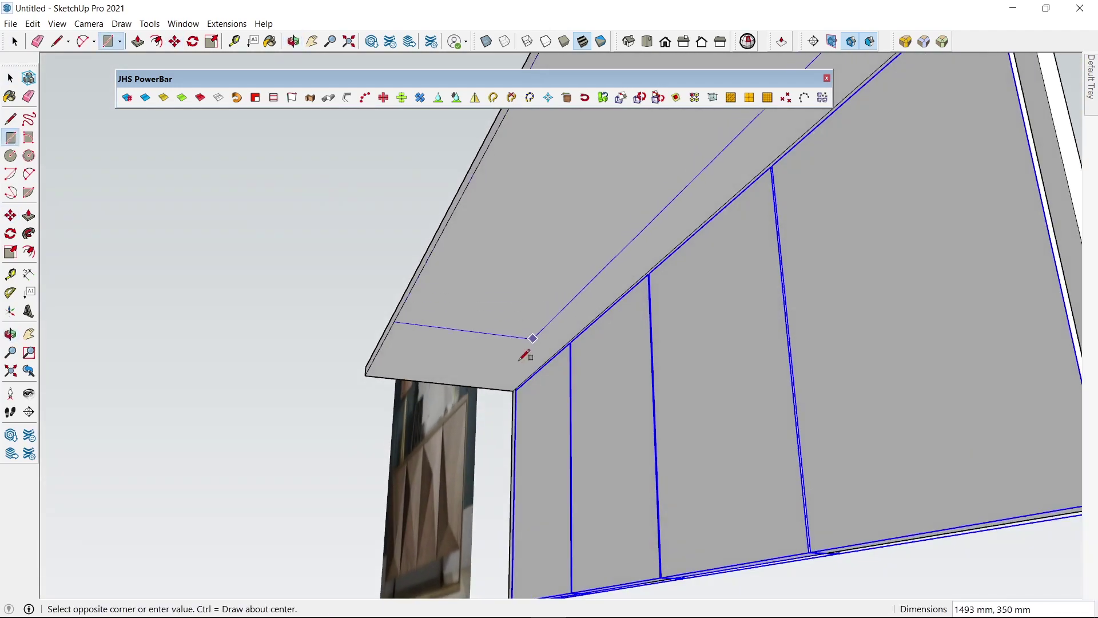
left_click(513, 390)
scroll(509, 377, "down", 5)
scroll(509, 371, "down", 2)
key("p")
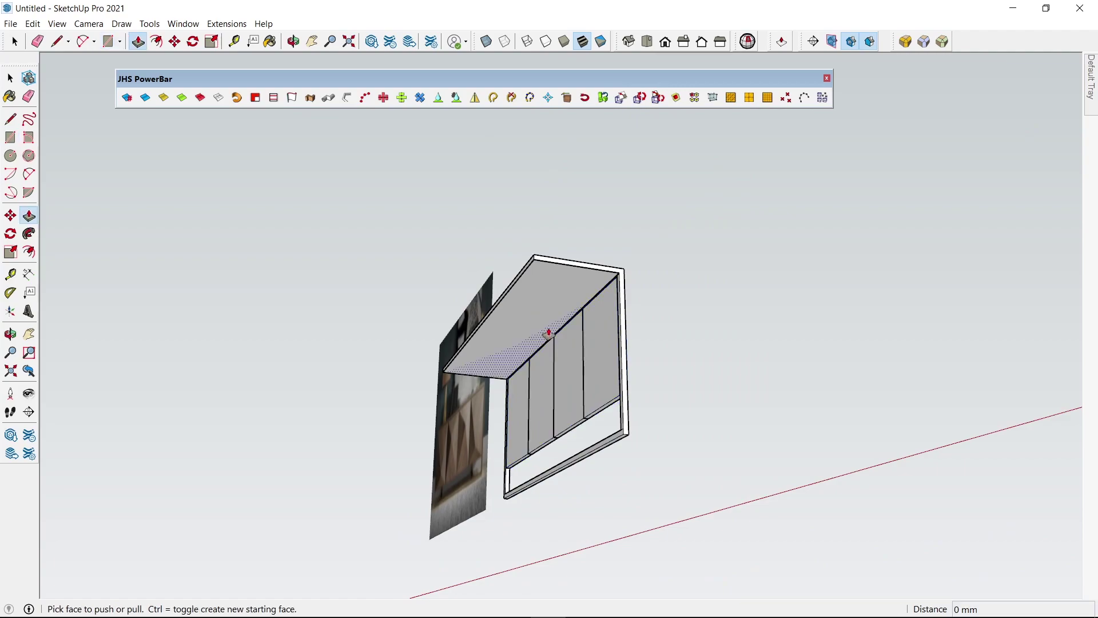
left_click(569, 380)
left_click(607, 408)
Step: Make the new carcass box a group
key("space")
triple_click(602, 377)
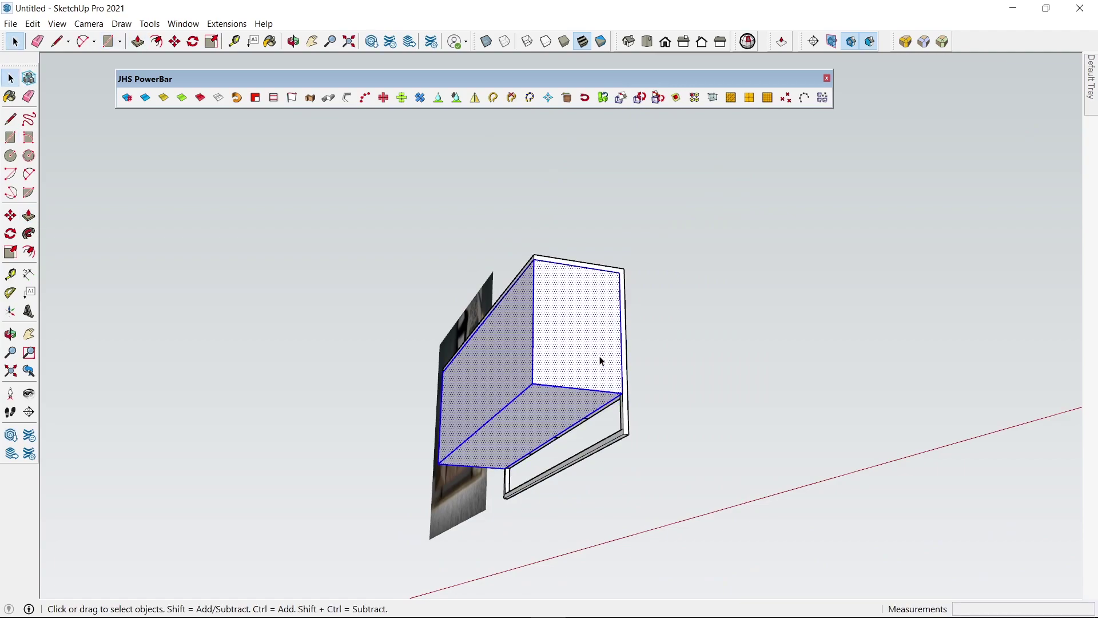
right_click(600, 364)
left_click(685, 135)
mouse_move(685, 135)
middle_mouse_down()
mouse_move(177, 466)
mouse_move(424, 417)
mouse_move(605, 410)
middle_mouse_up()
scroll(729, 359, "up", 3)
Step: Draw a small rectangle on the base frame's edge
scroll(763, 361, "up", 3)
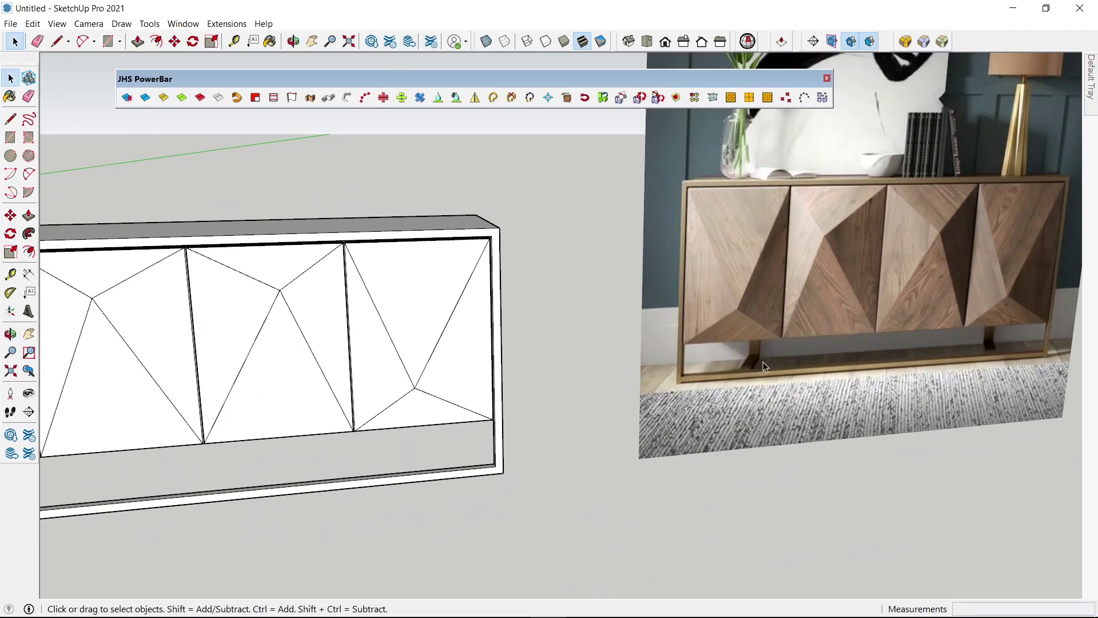
scroll(1002, 365, "down", 3)
mouse_move(982, 351)
middle_mouse_down()
mouse_move(633, 355)
mouse_move(167, 392)
mouse_move(801, 292)
mouse_move(806, 369)
middle_mouse_up()
scroll(684, 392, "up", 3)
middle_click_drag(684, 392, 787, 383)
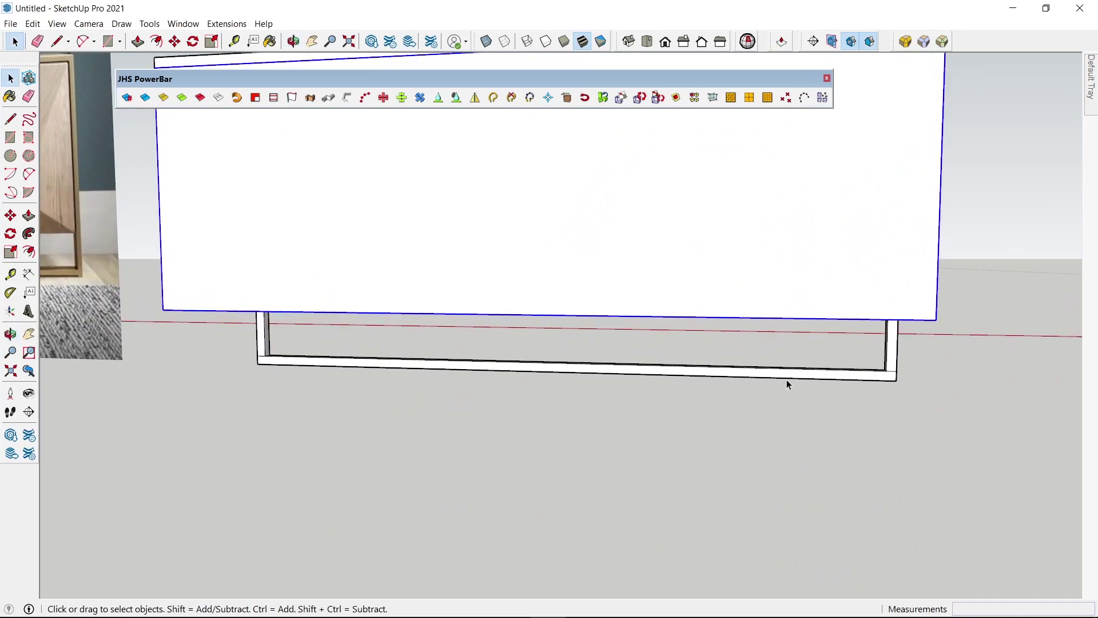
scroll(755, 372, "up", 3)
key("r")
left_click(749, 366)
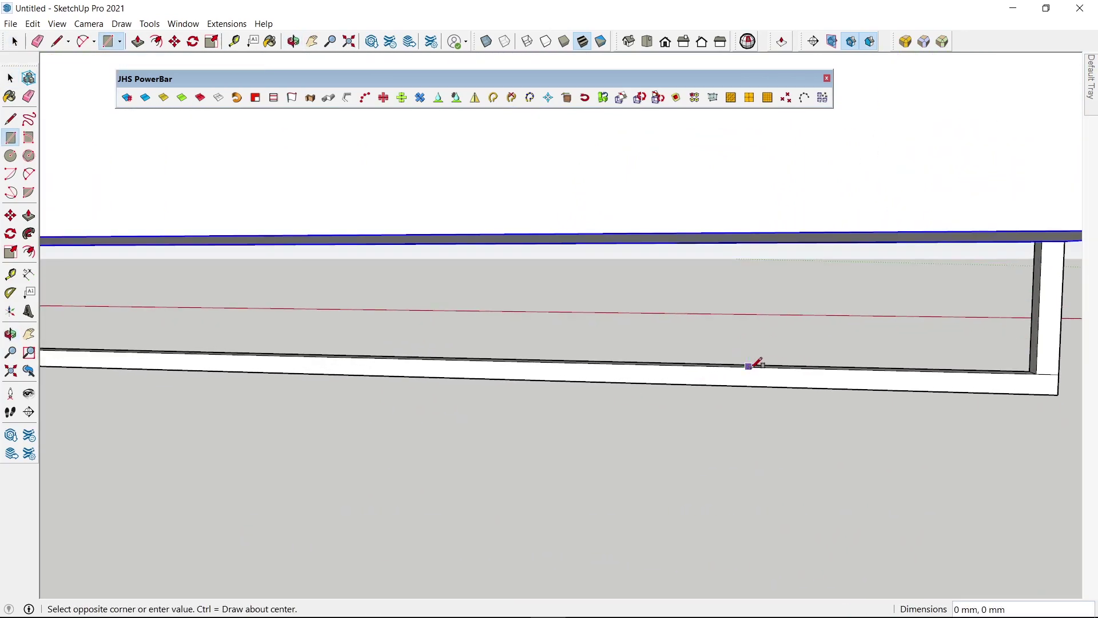
left_click(788, 388)
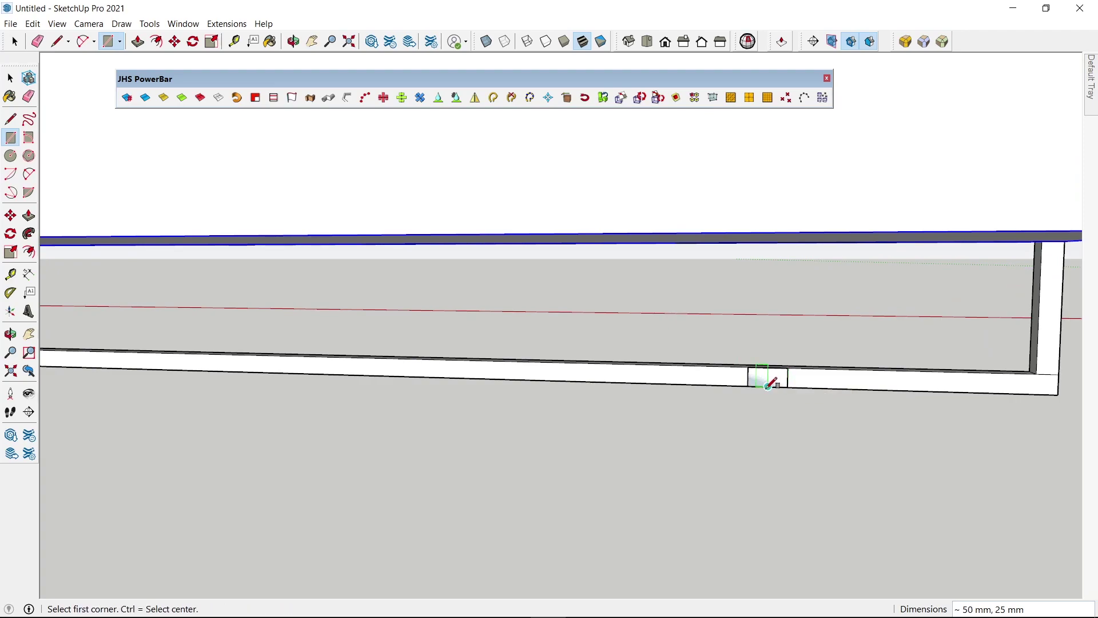
Step: Extrude the small rectangle into a bar running out from the frame
key("p")
left_click(771, 382)
mouse_move(681, 409)
middle_mouse_down()
mouse_move(455, 436)
mouse_move(497, 383)
middle_mouse_up()
left_click(493, 382)
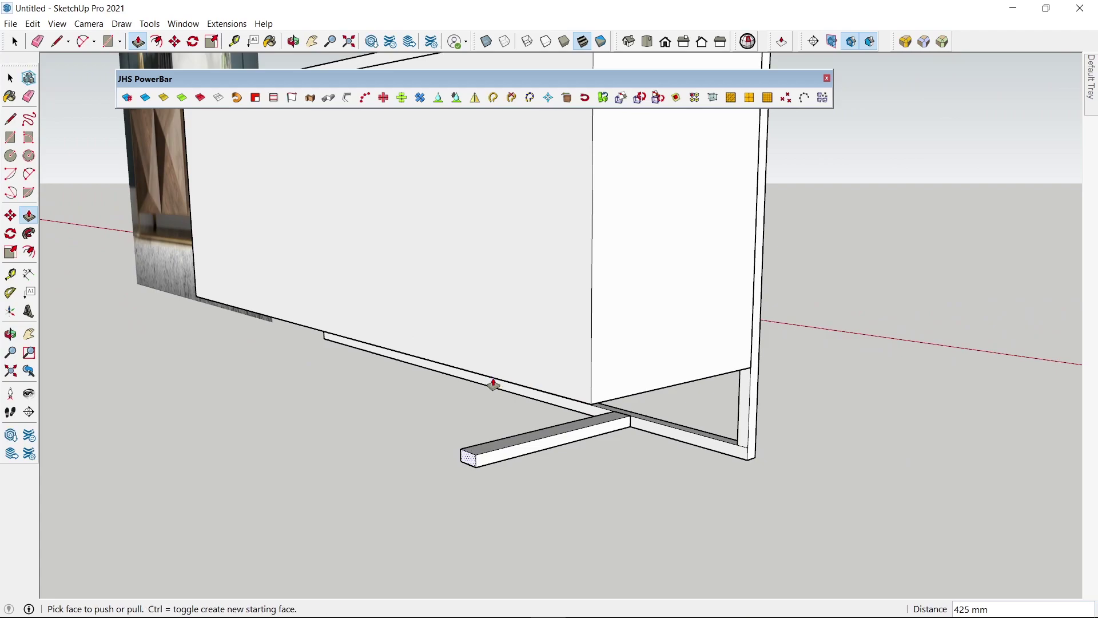
scroll(466, 452, "up", 3)
scroll(466, 469, "up", 2)
key("space")
Step: Try pulling a vertical post up from the bar's end, then undo it
key("m")
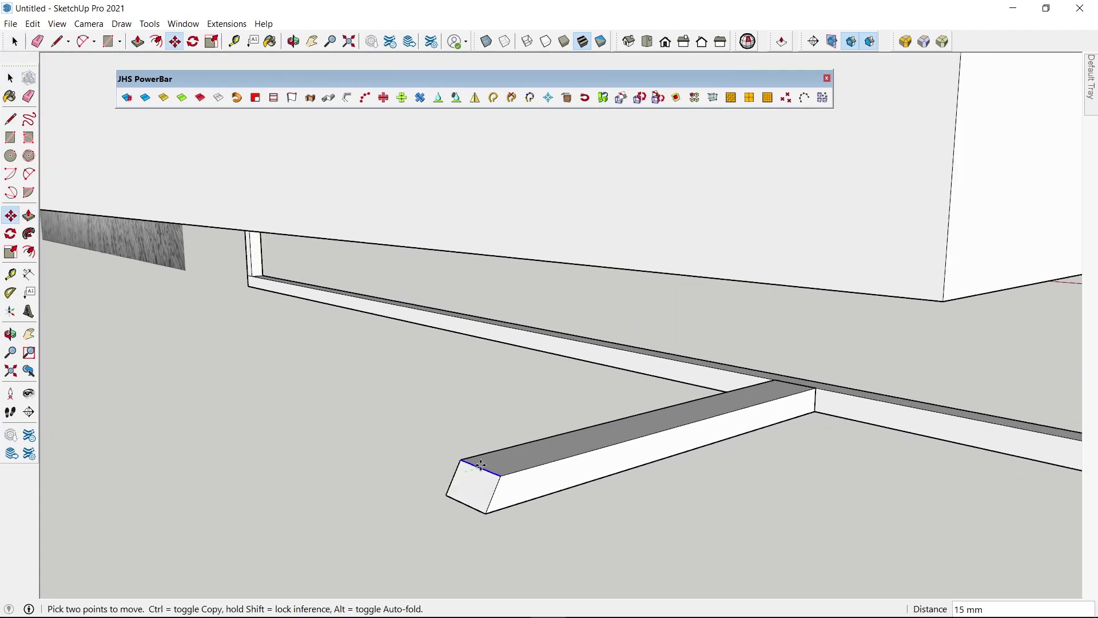
key("ctrl")
left_click(466, 476)
type("25")
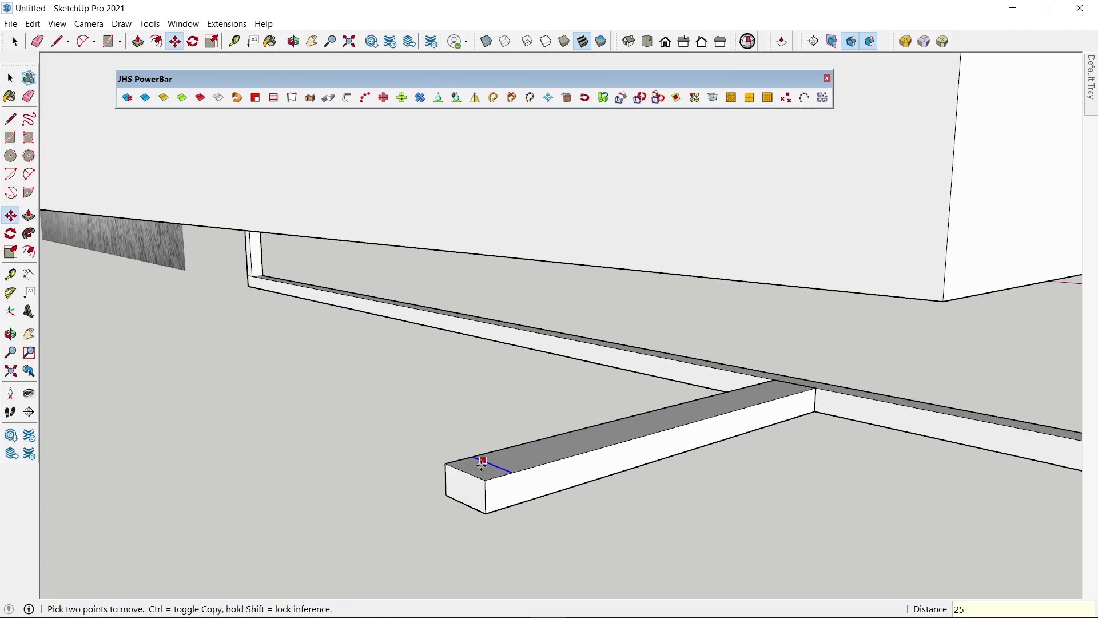
key("p")
left_click(477, 468)
left_click(539, 264)
key("space")
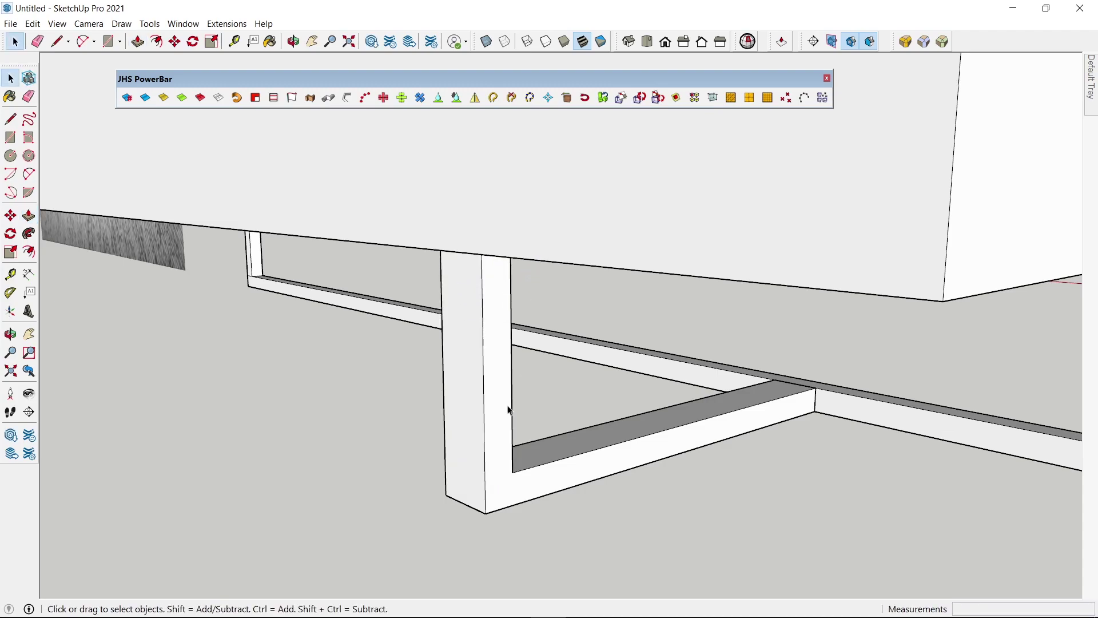
mouse_move(510, 410)
middle_mouse_down()
mouse_move(316, 475)
mouse_move(475, 478)
middle_mouse_up()
key("ctrl+z")
Step: Move the bar's short end edge up by 7 mm
middle_click_drag(351, 465, 477, 475)
scroll(477, 475, "up", 3)
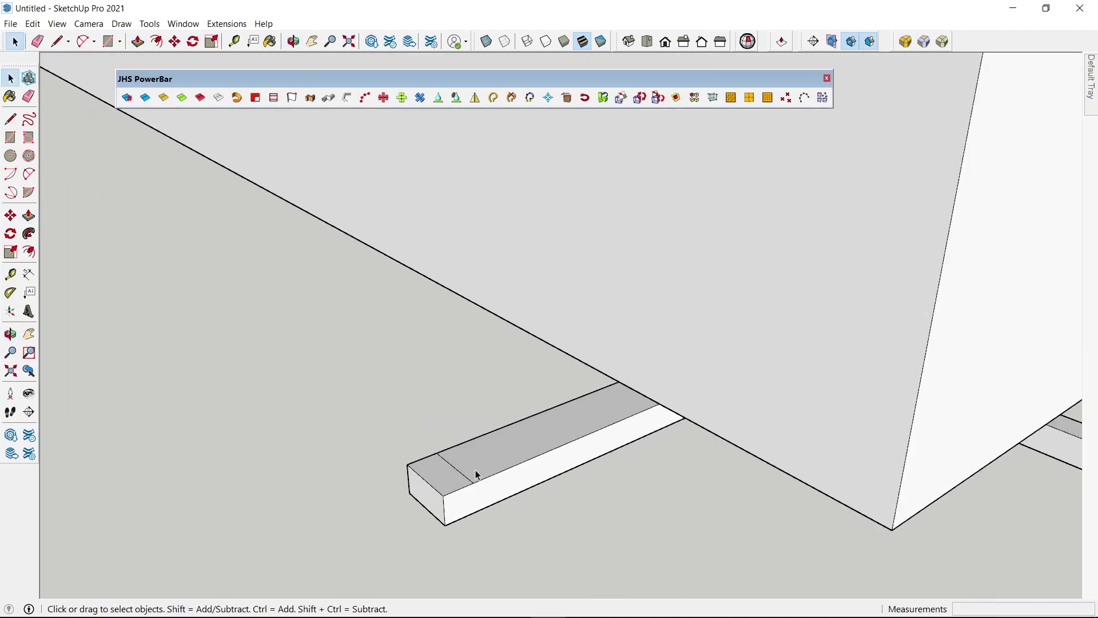
scroll(478, 474, "up", 3)
left_click(468, 479)
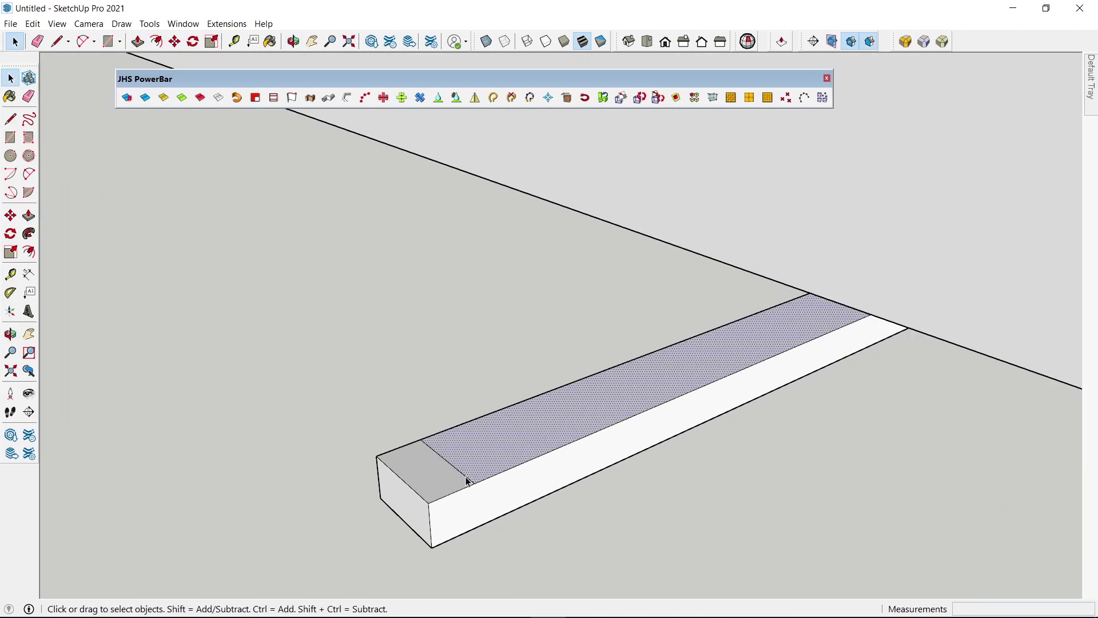
key("m")
left_click(412, 492)
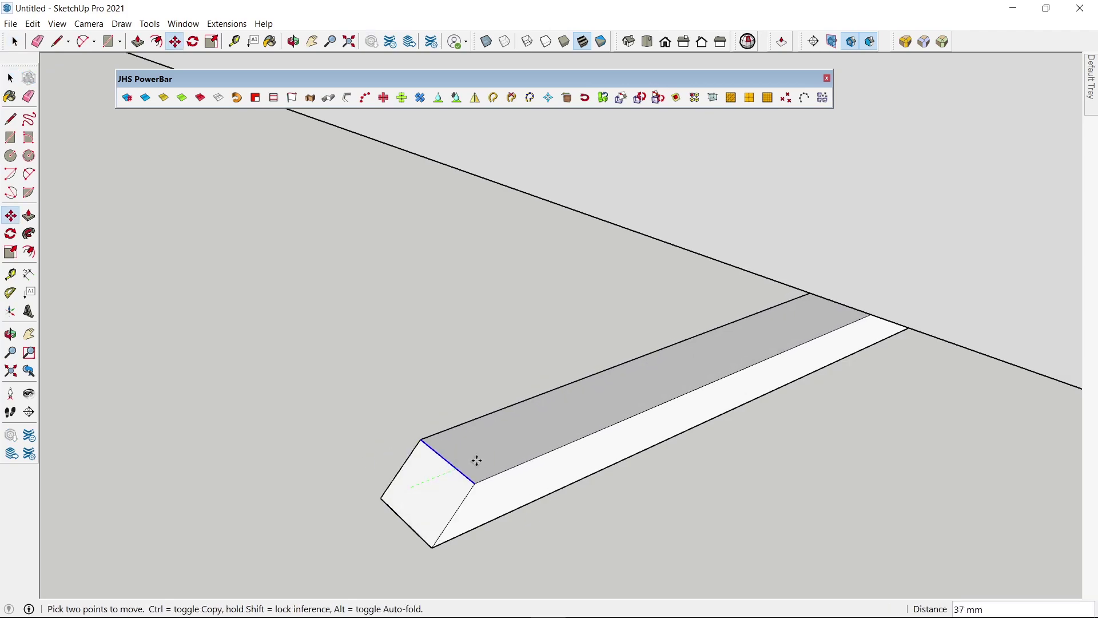
type("7")
key("Return")
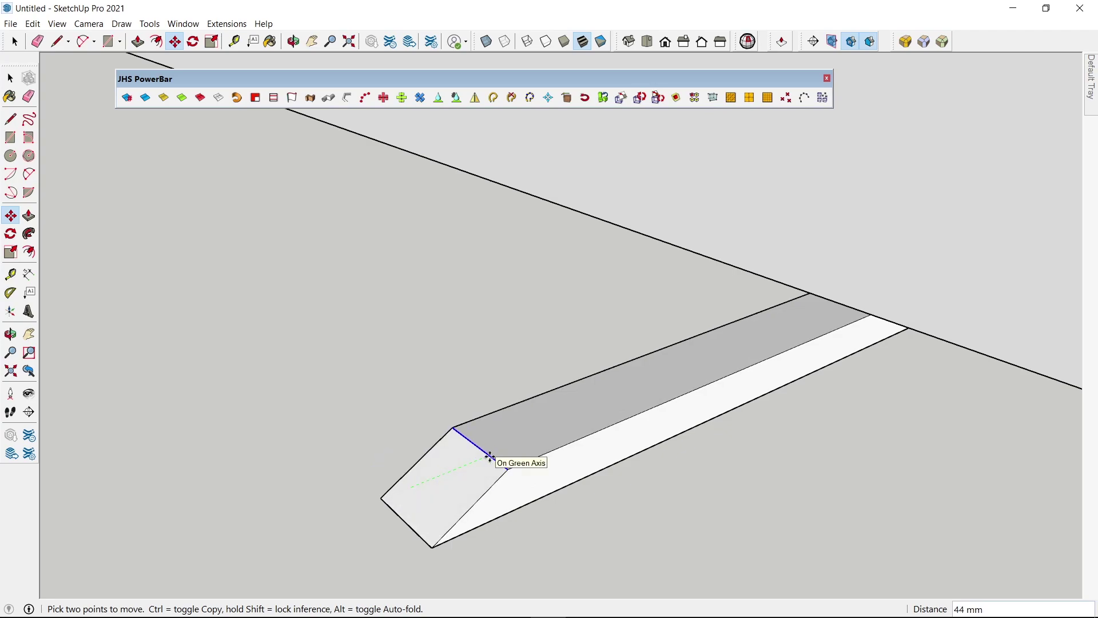
Step: Copy the end edge 25 mm inward and pull the slanted end face upward
key("ctrl")
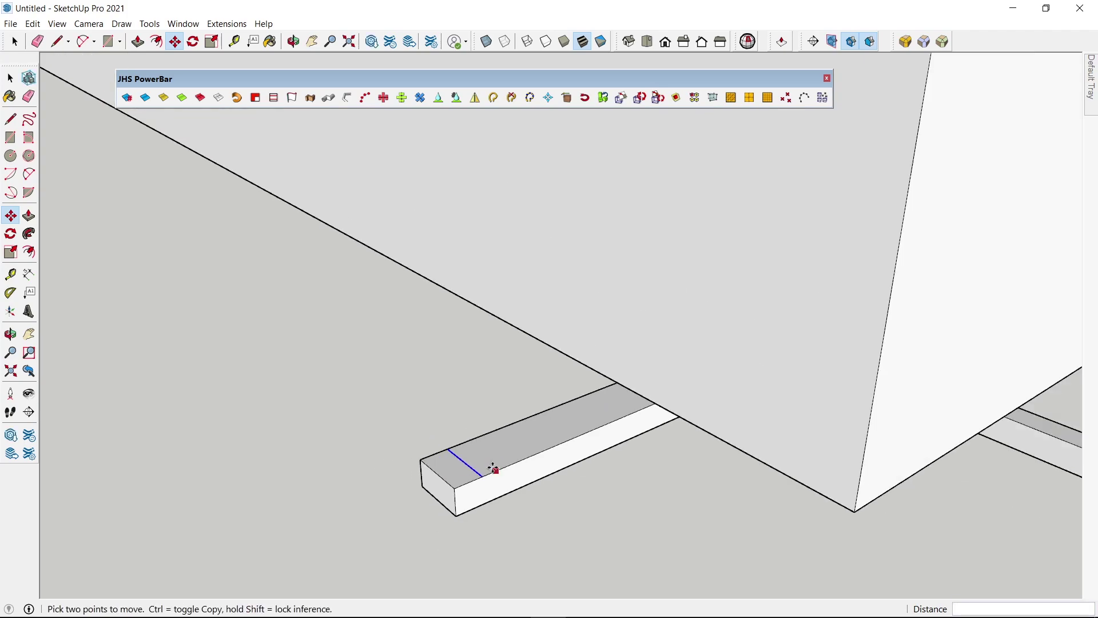
key("Return")
key("p")
left_click(457, 470)
Step: Finish the leg's upright at the cabinet underside and make the leg a component
left_click(572, 359)
key("space")
scroll(572, 359, "down", 5)
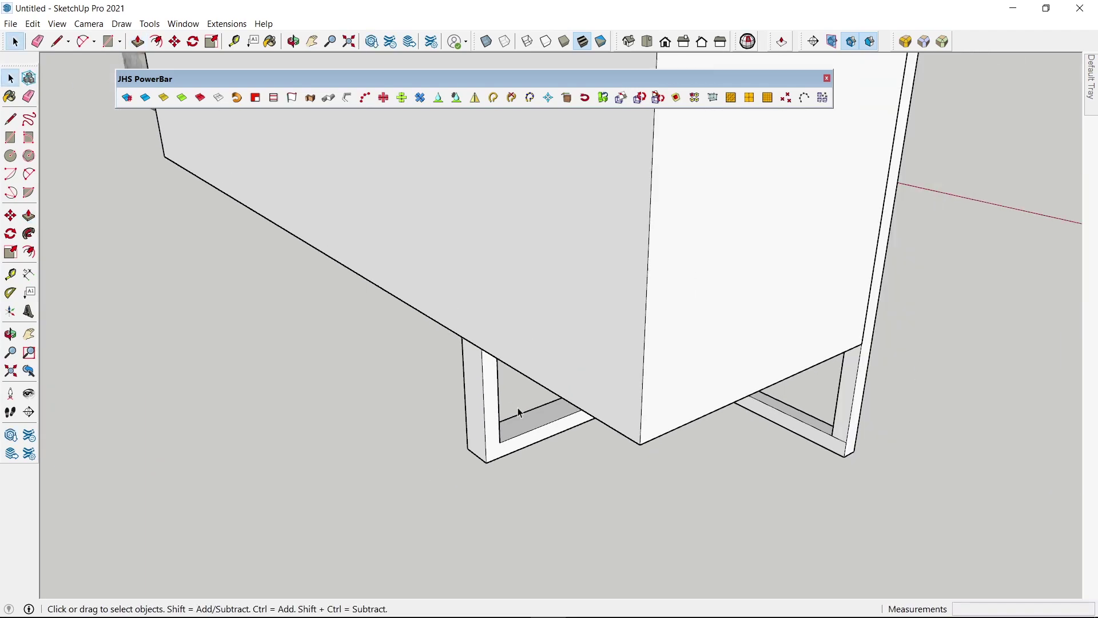
middle_click_drag(572, 359, 554, 419)
right_click(558, 413)
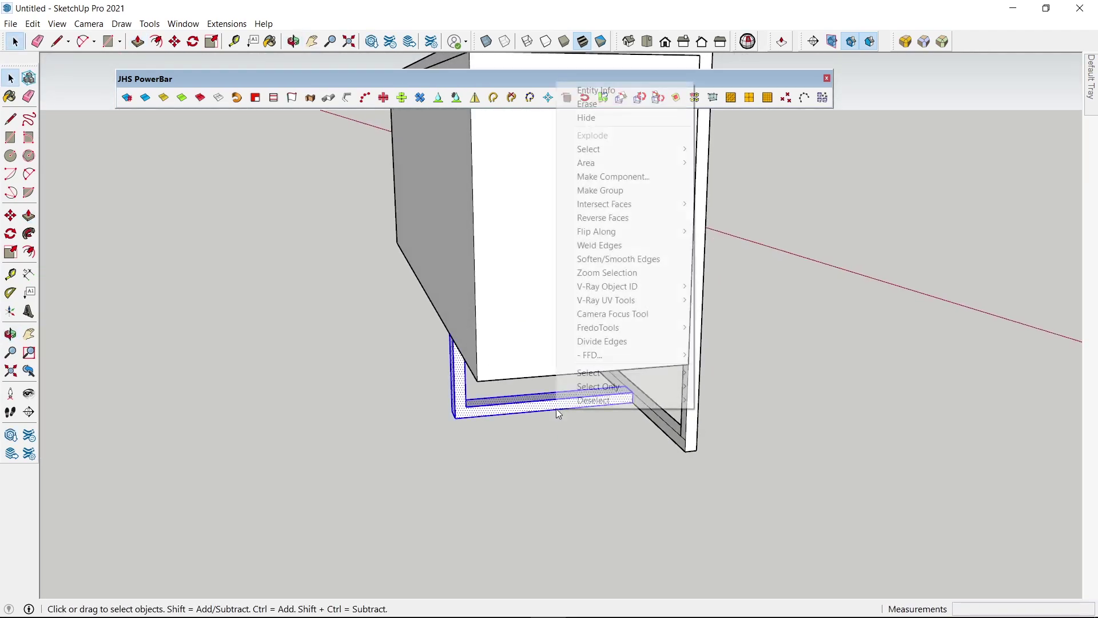
left_click(620, 176)
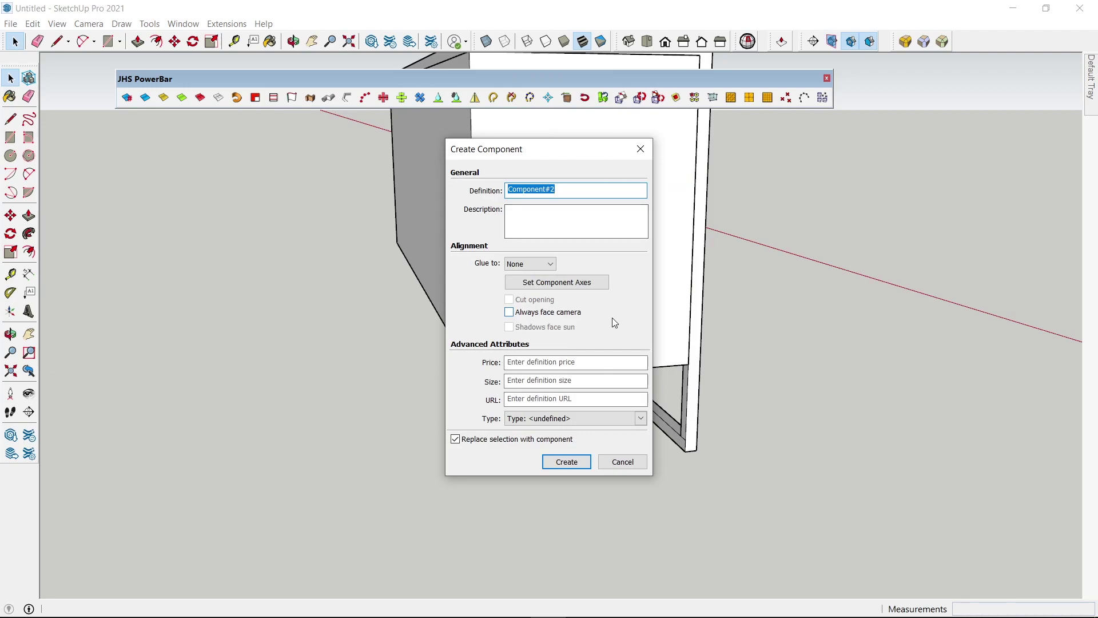
key("BackSpace")
key("Return")
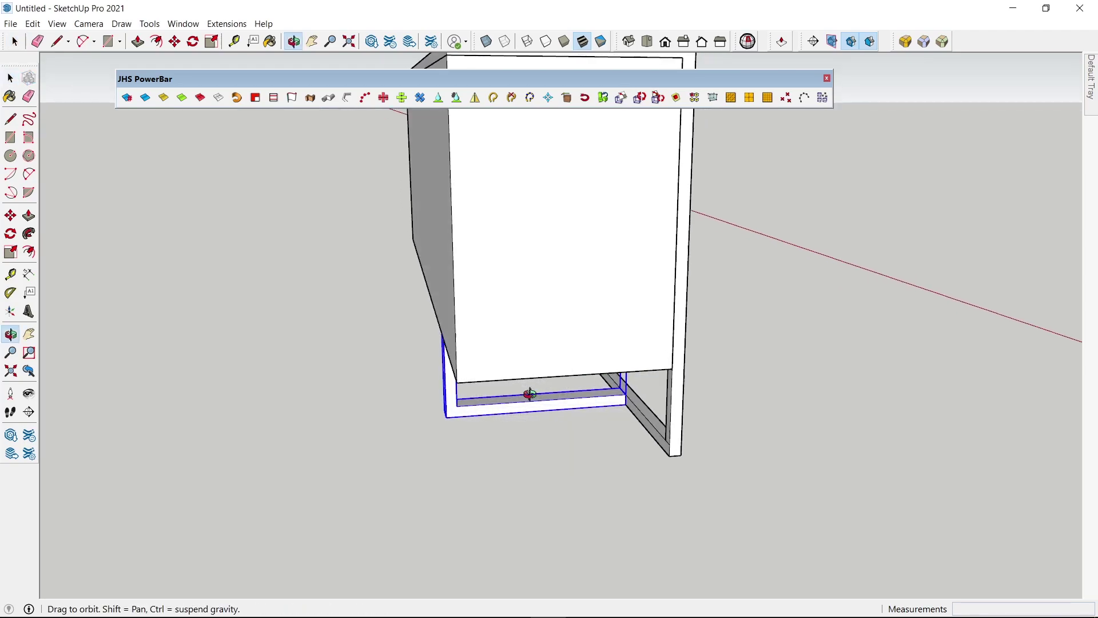
Step: Mirror the leg component across the cabinet with the JHS PowerBar Mirror tool
scroll(434, 395, "up", 5)
scroll(453, 385, "up", 3)
scroll(454, 384, "down", 5)
scroll(460, 396, "down", 5)
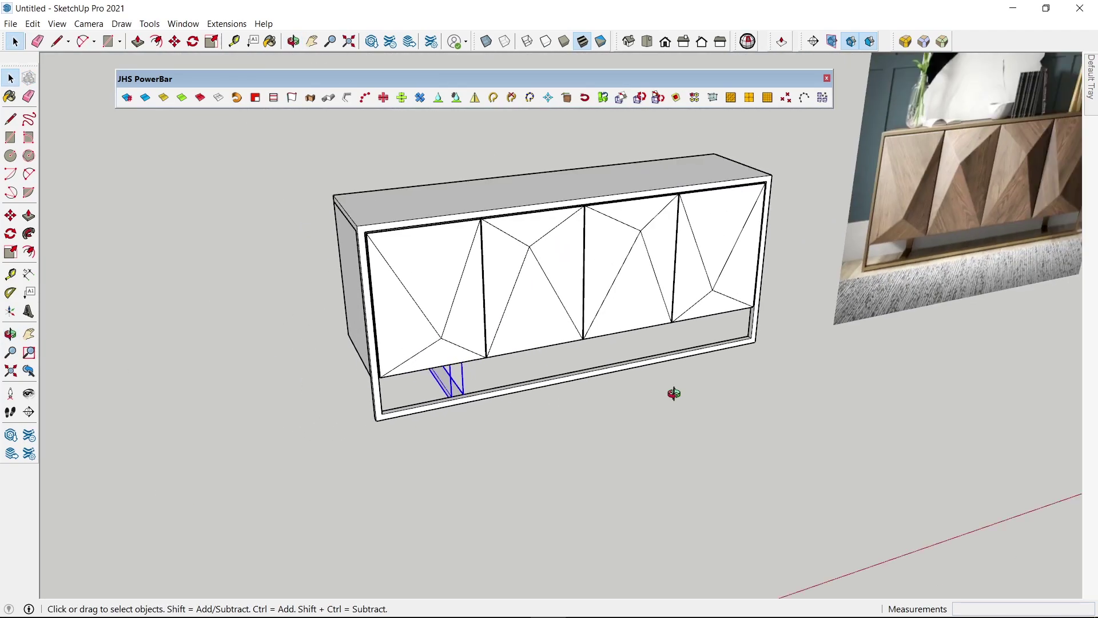
mouse_move(669, 392)
middle_mouse_down()
mouse_move(478, 379)
mouse_move(542, 369)
mouse_move(490, 372)
middle_mouse_up()
scroll(392, 369, "up", 3)
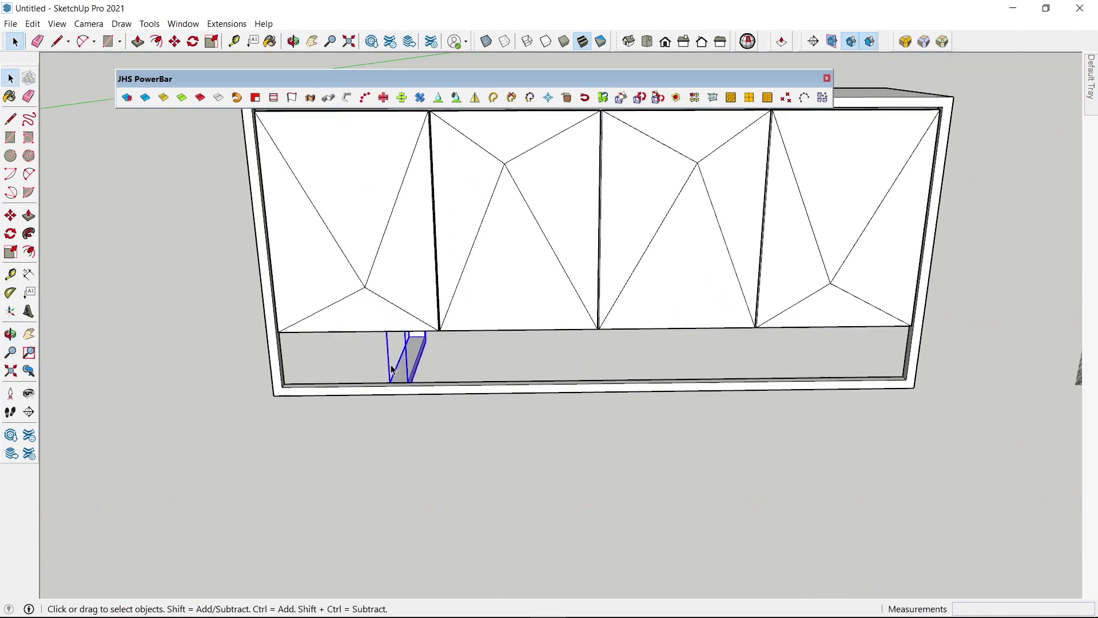
left_click(476, 98)
scroll(506, 392, "down", 3)
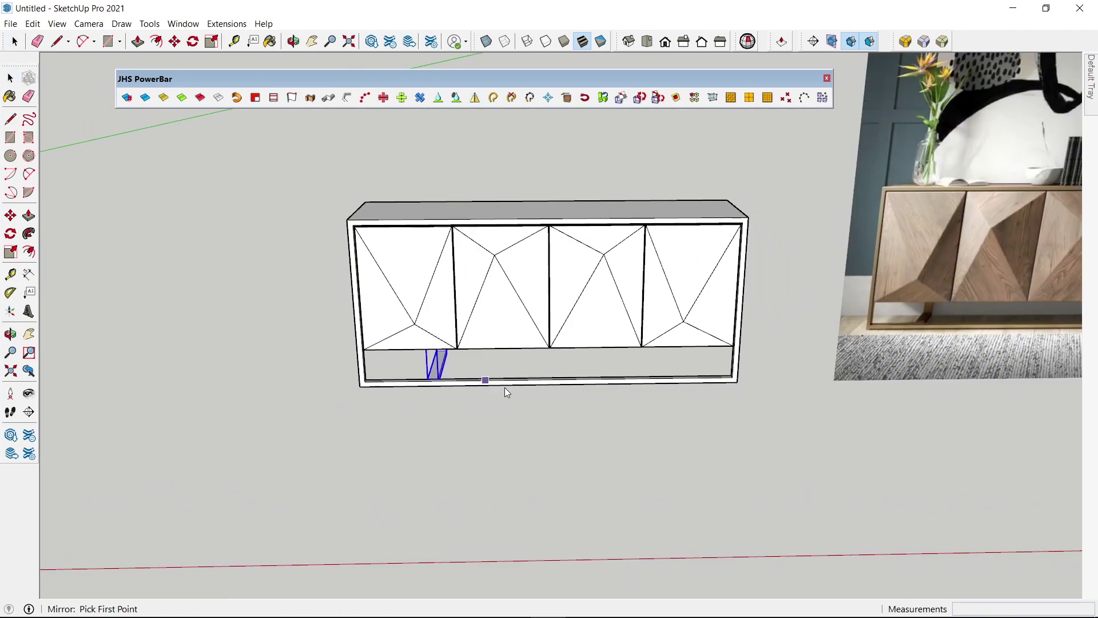
mouse_move(541, 496)
middle_mouse_down()
mouse_move(703, 483)
mouse_move(581, 391)
middle_mouse_up()
left_click(550, 503)
key("Return")
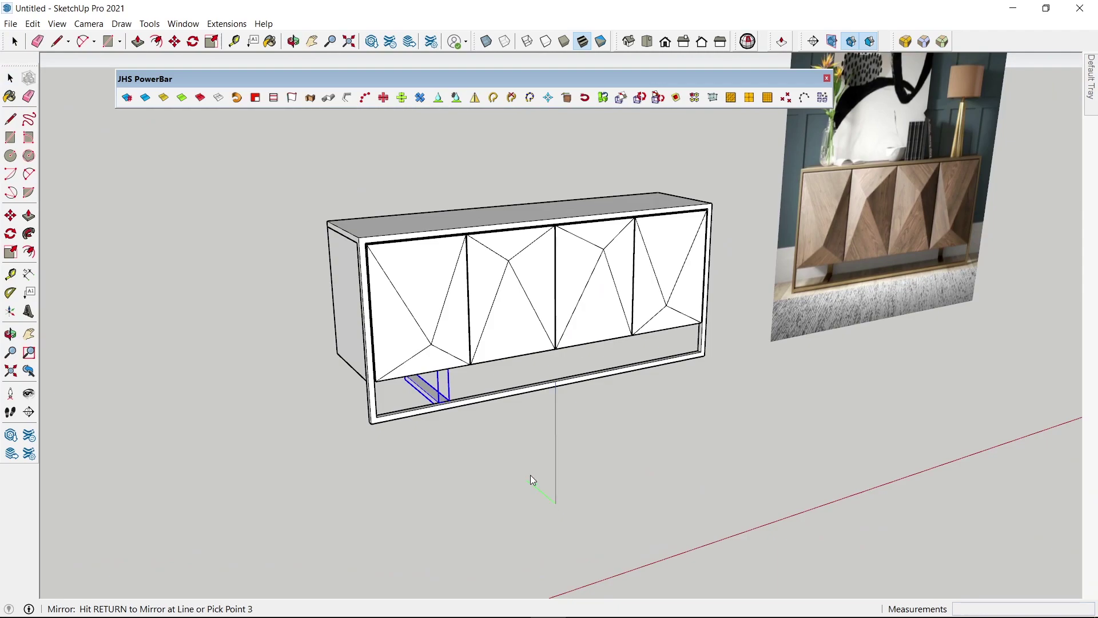
Step: Close the JHS PowerBar and view the sideboard from a side angle
middle_click_drag(530, 475, 574, 429)
left_click(826, 78)
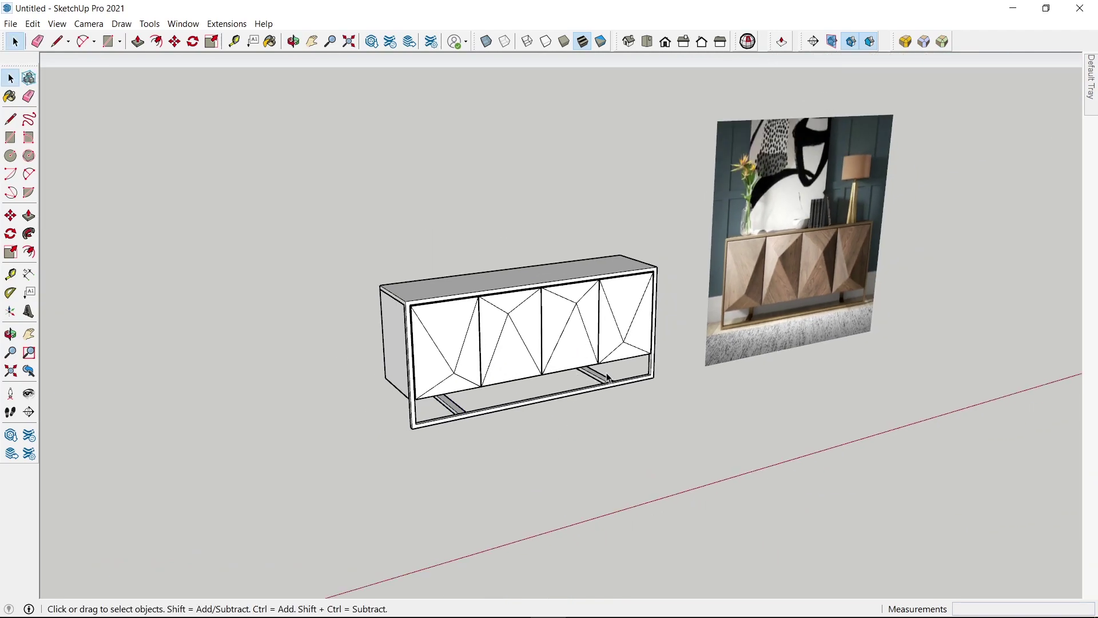
mouse_move(356, 384)
middle_mouse_down()
mouse_move(568, 277)
mouse_move(379, 399)
mouse_move(576, 281)
mouse_move(486, 349)
mouse_move(372, 392)
mouse_move(931, 79)
middle_mouse_up()
scroll(503, 317, "up", 3)
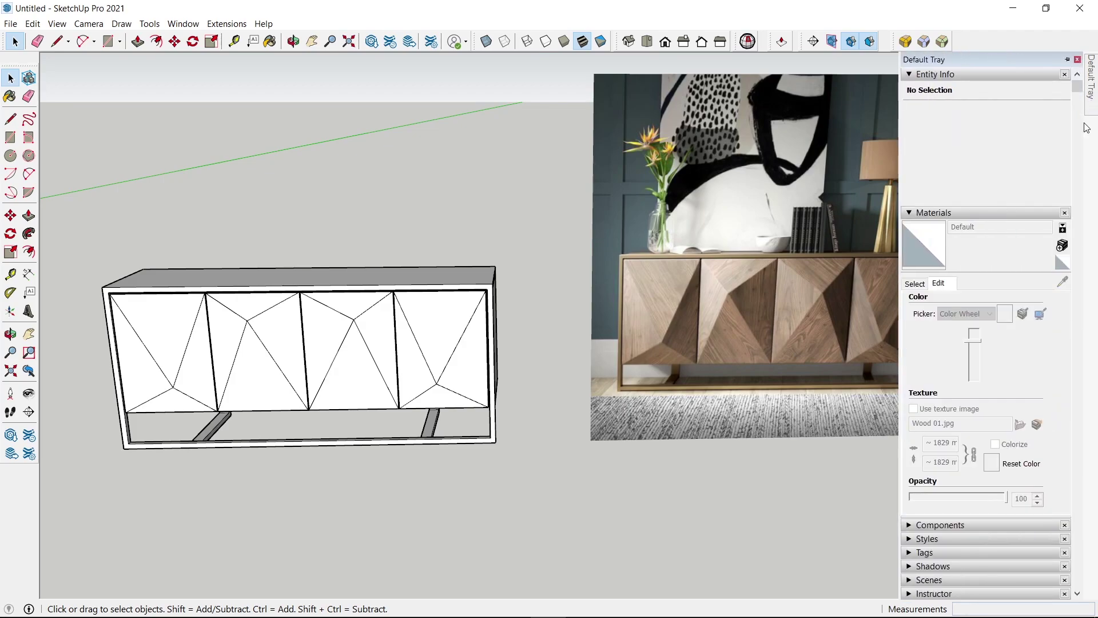
Step: Paint the doors with Wood Veneer 02 from the Wood materials library
scroll(1028, 287, "down", 3)
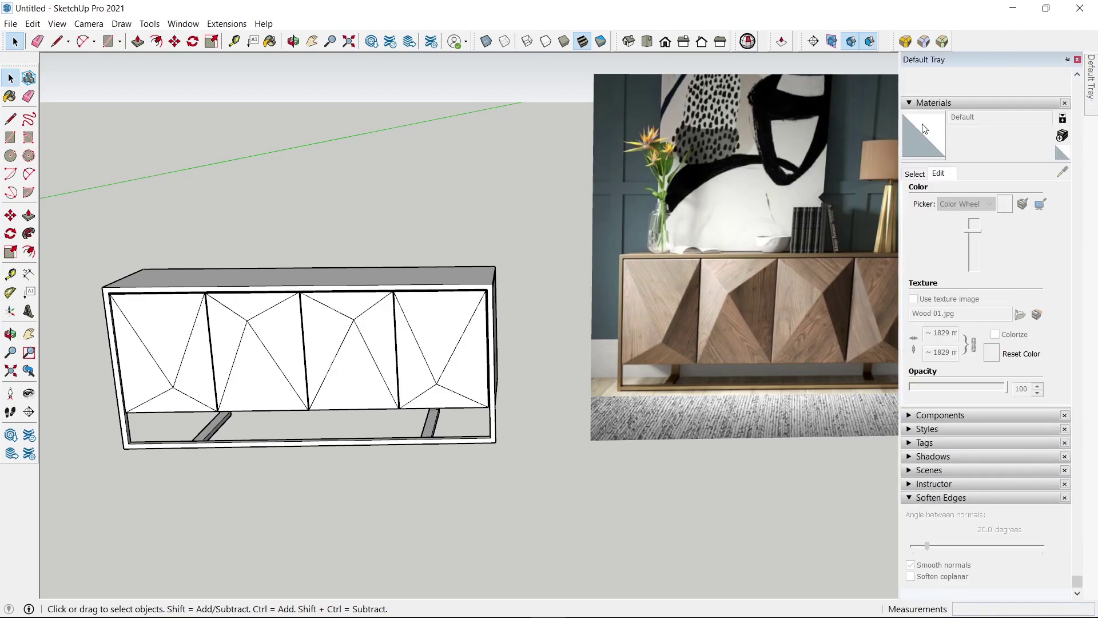
left_click(920, 177)
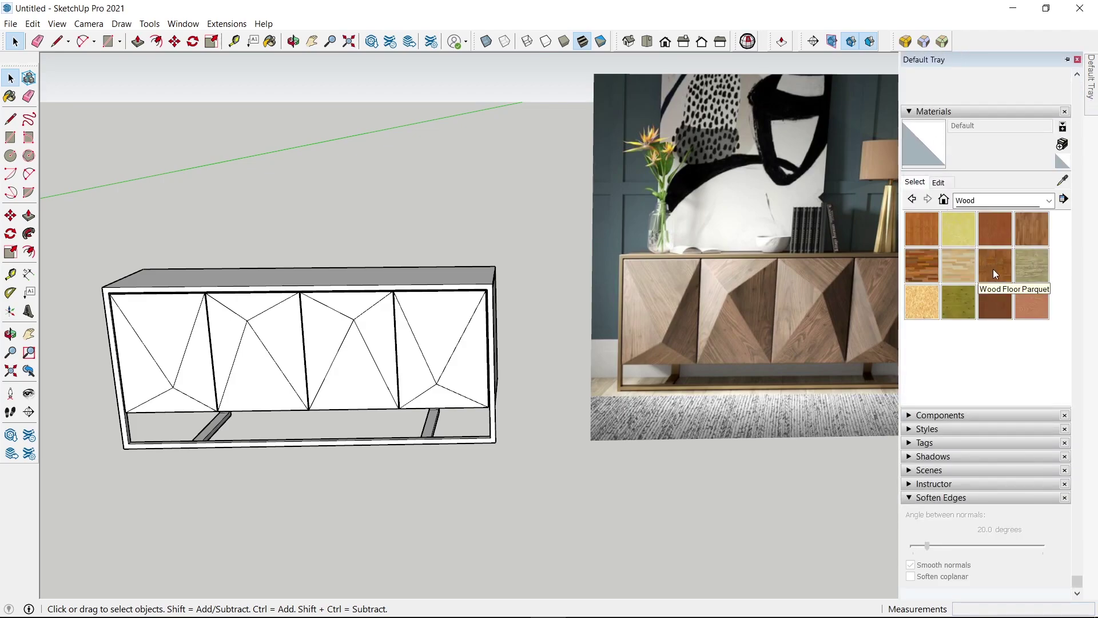
left_click(1036, 307)
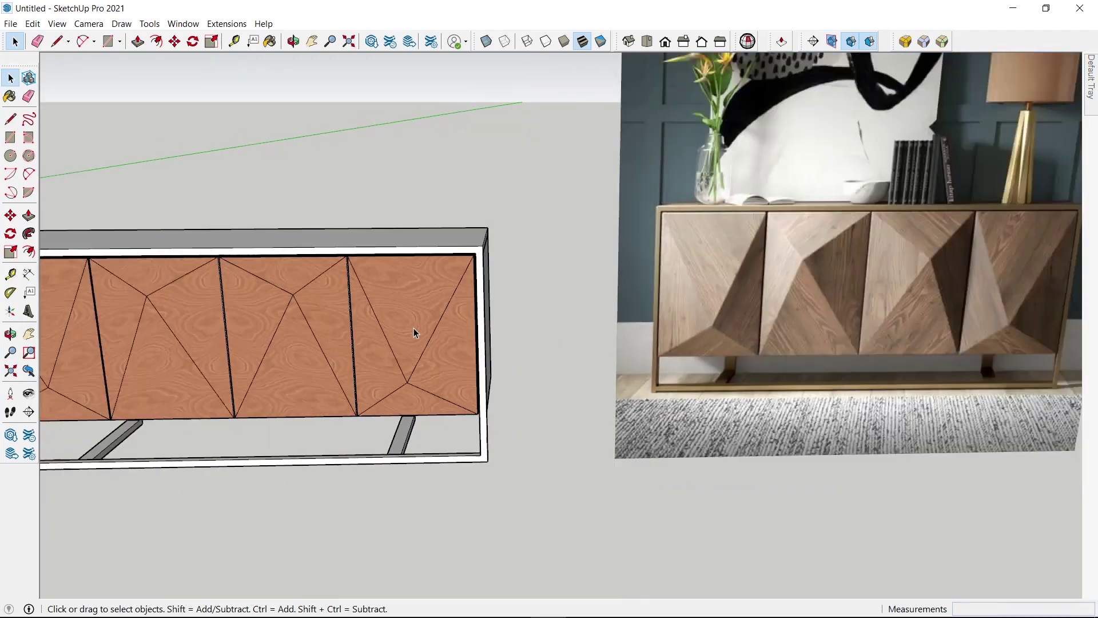
scroll(415, 333, "down", 1)
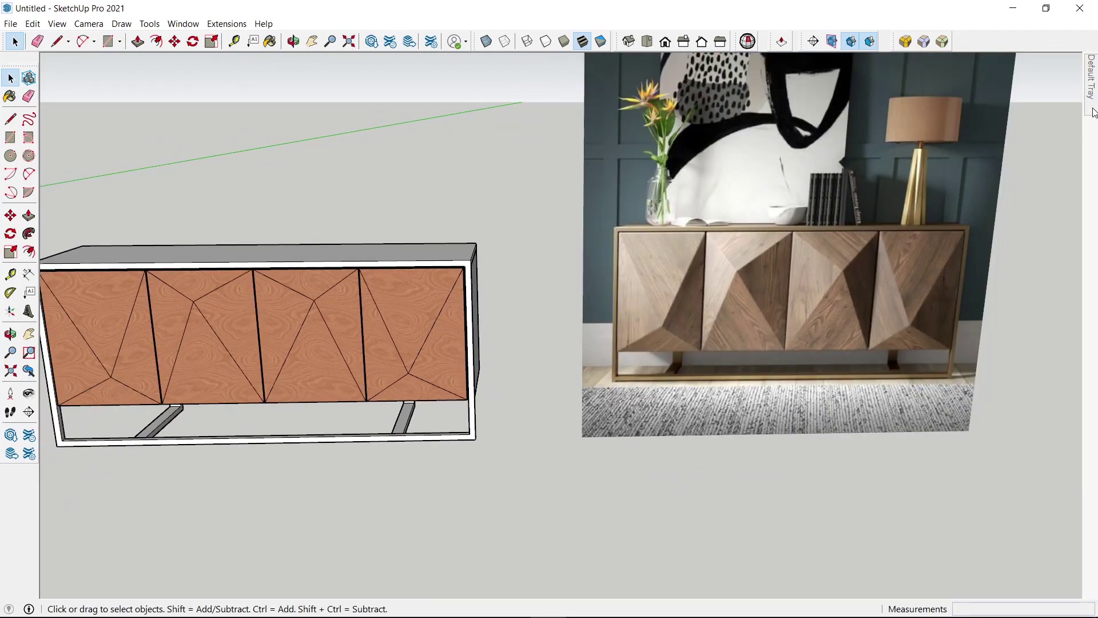
mouse_move(1090, 75)
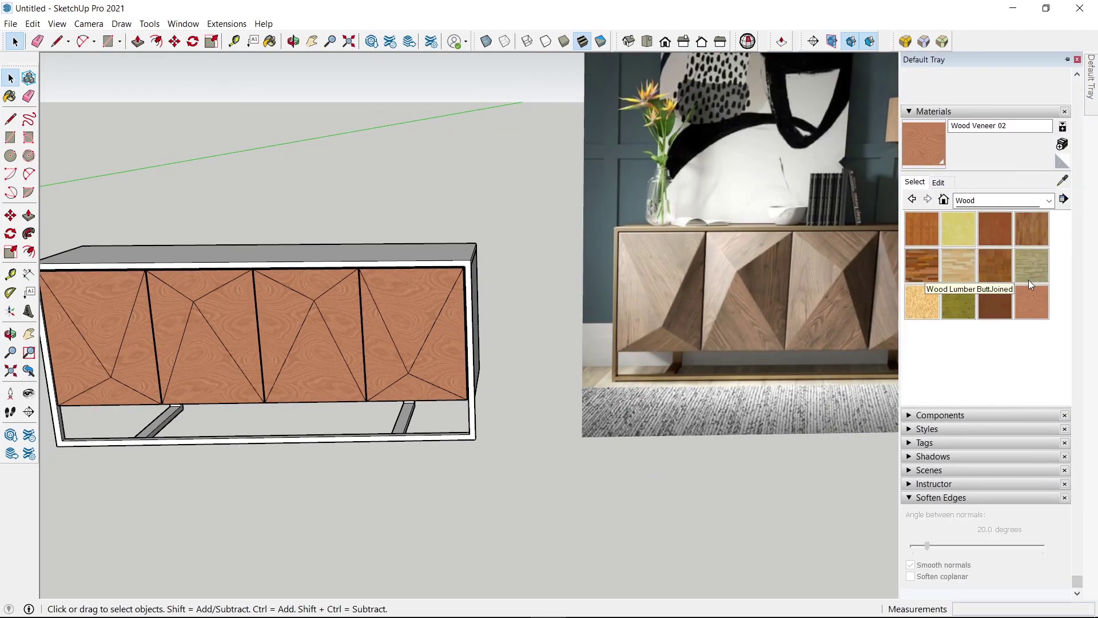
Step: Set the wood veneer texture width to 900 mm and lighten its colour
left_click(939, 183)
double_click(931, 342)
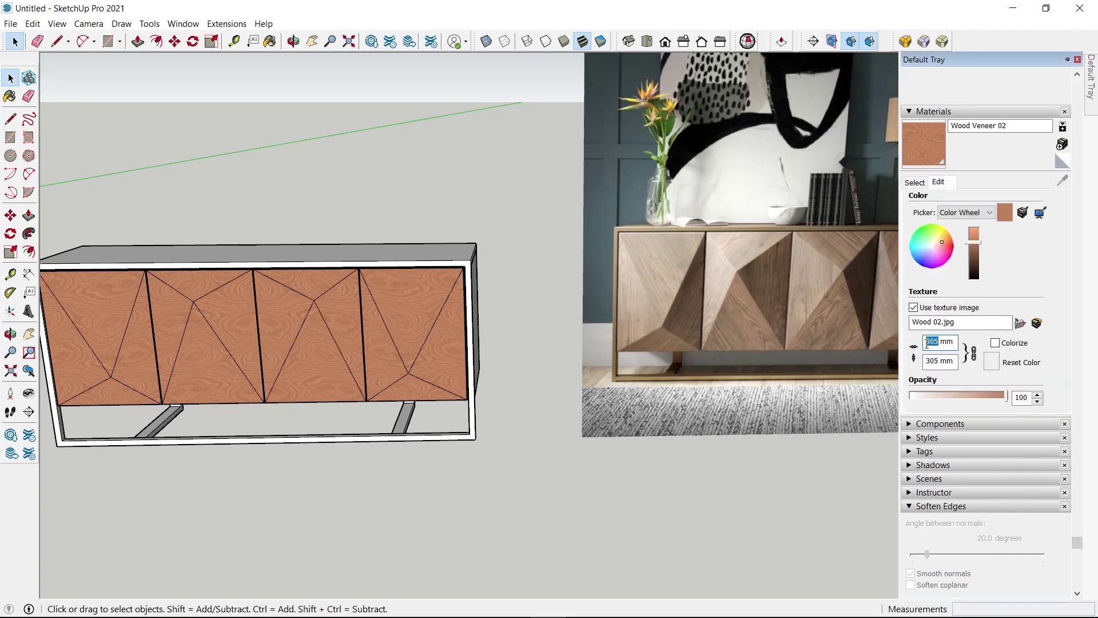
type("900")
key("Return")
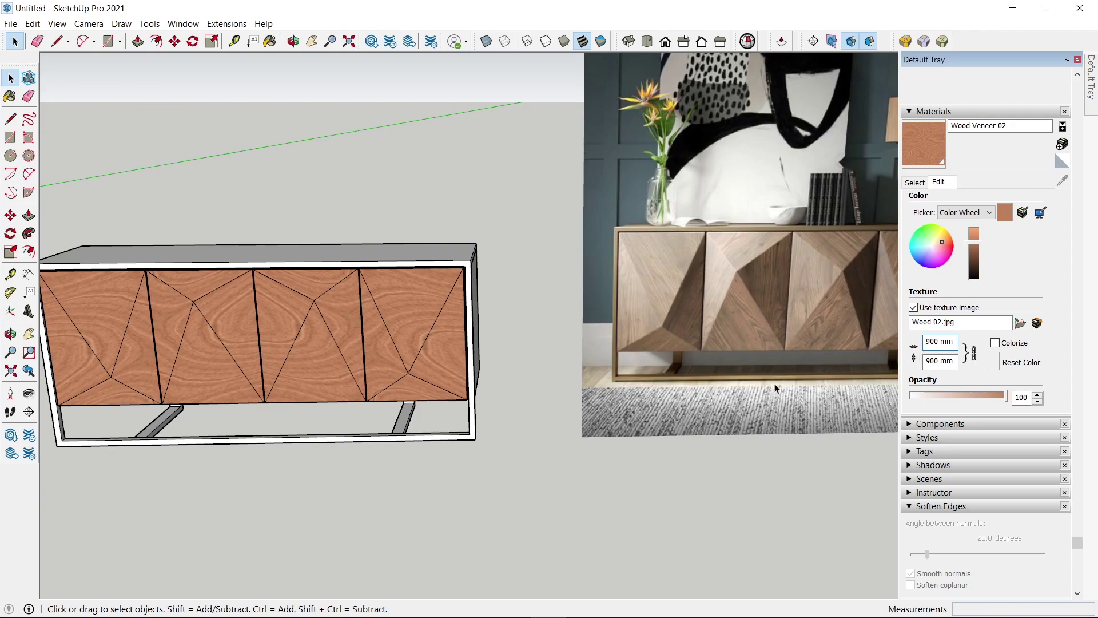
left_click(938, 247)
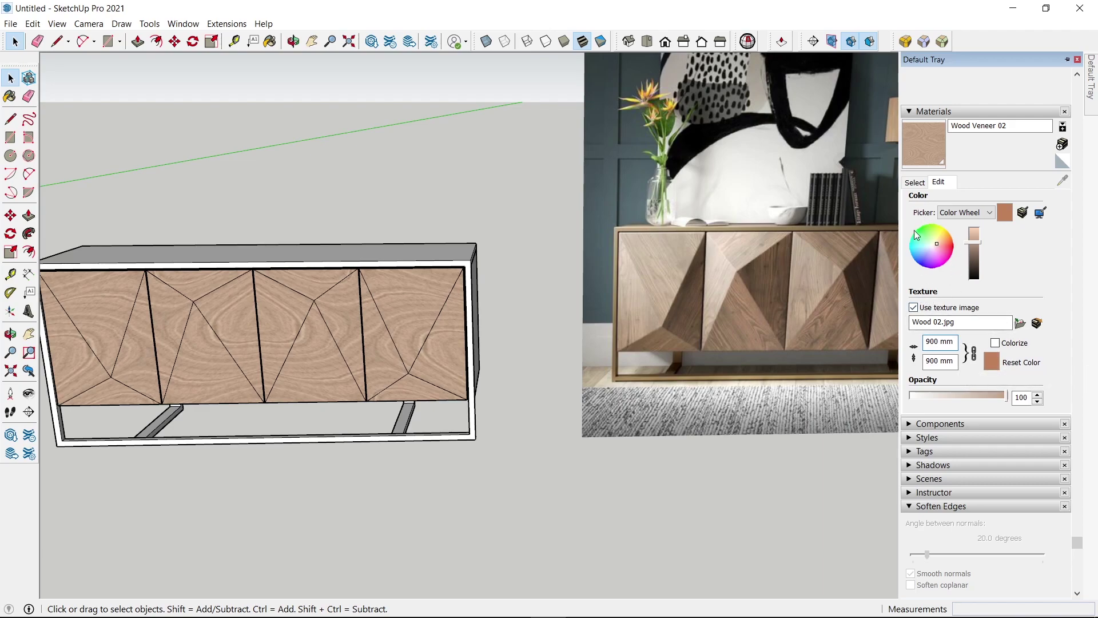
Step: Switch the materials library to Colors and browse its swatches
left_click(916, 183)
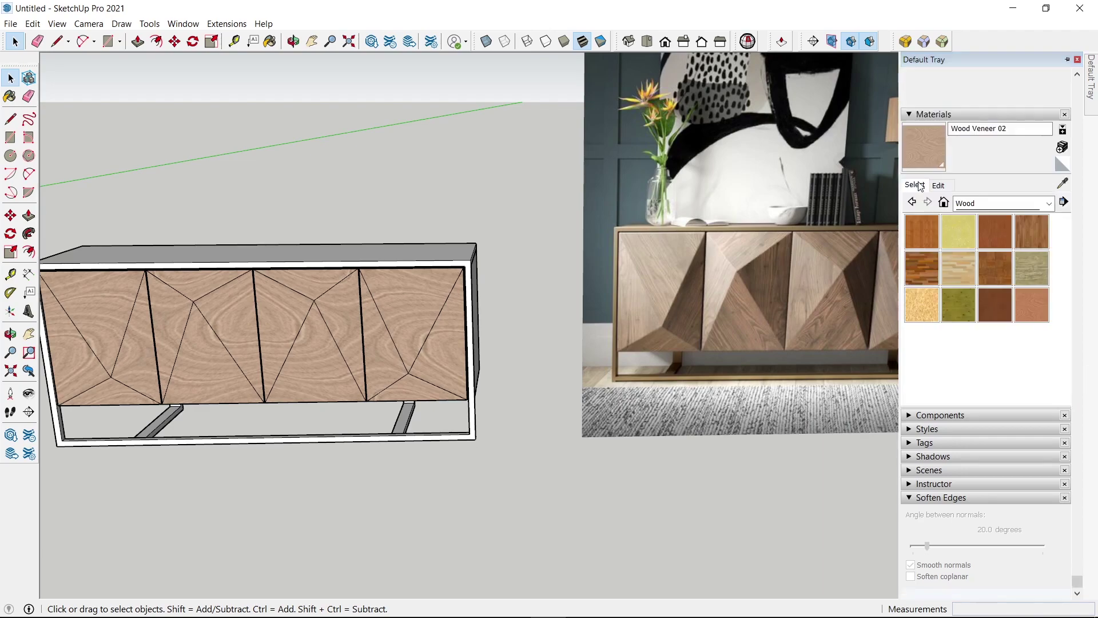
left_click(1049, 203)
left_click(1014, 254)
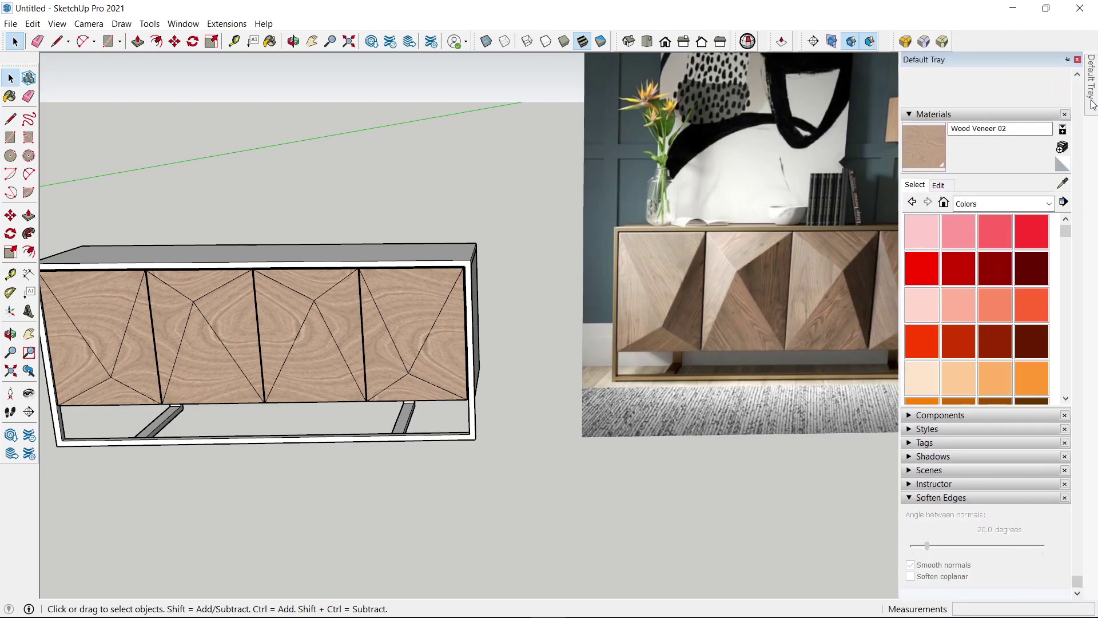
scroll(997, 301, "down", 3)
scroll(997, 301, "up", 1)
scroll(997, 301, "up", 2)
scroll(997, 300, "down", 2)
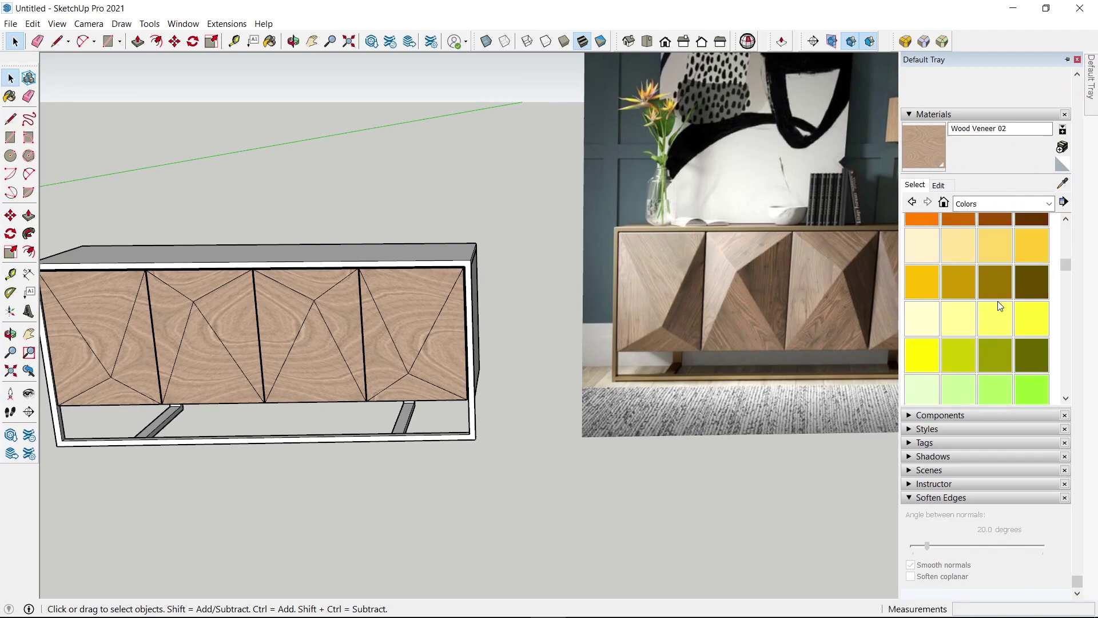
scroll(970, 273, "up", 1)
scroll(976, 273, "up", 1)
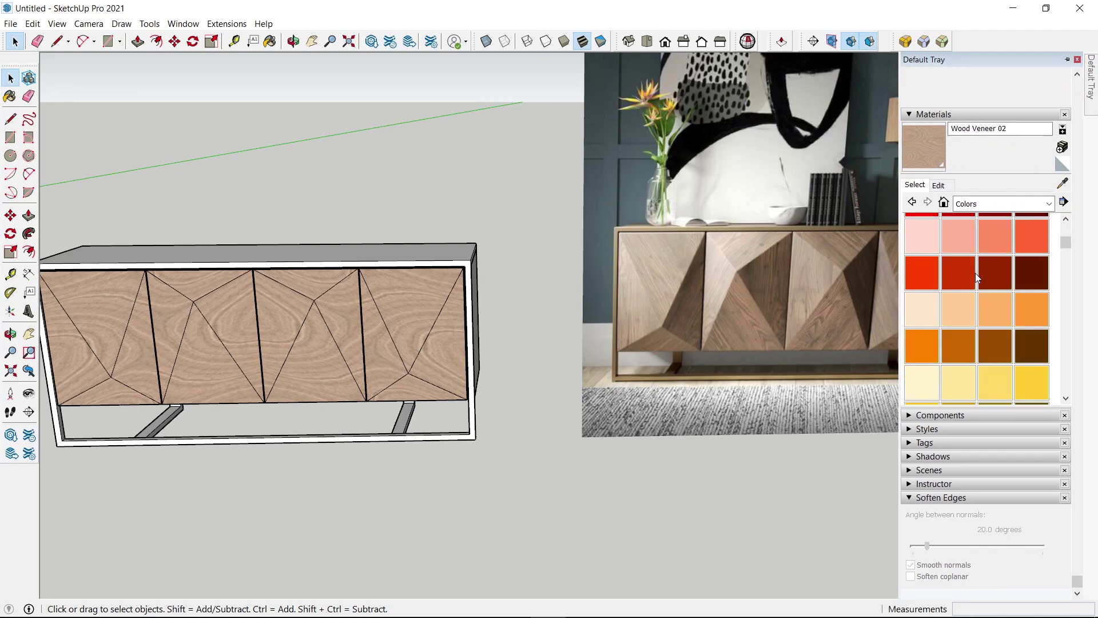
Step: Paint the sideboard frame with Color C03 and darken it to a warm brown
left_click(997, 310)
double_click(474, 421)
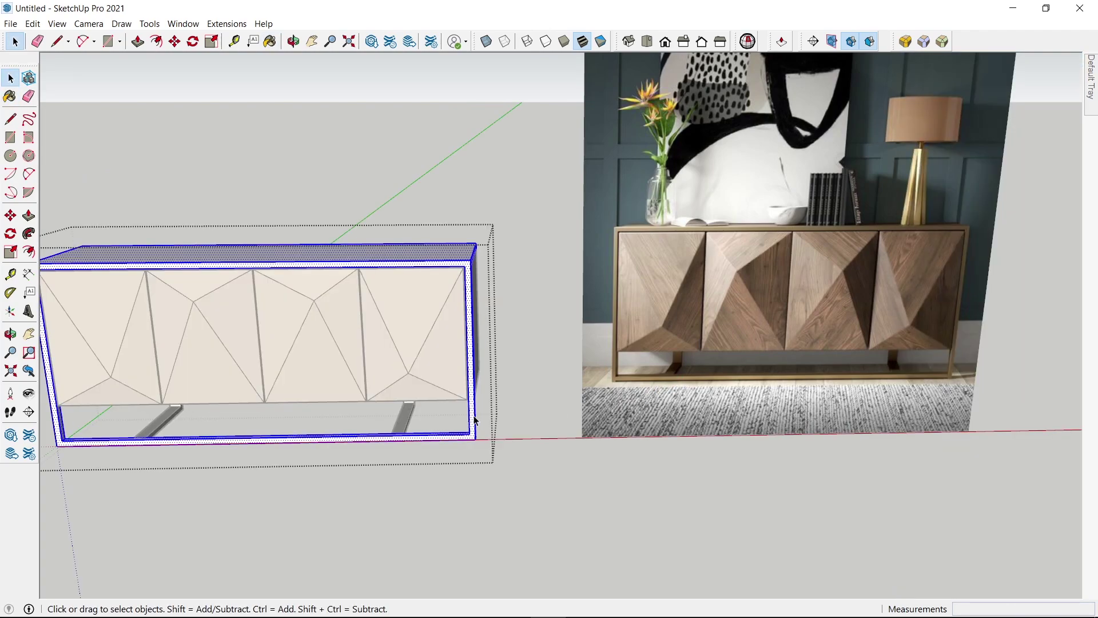
key("b")
left_click(474, 422)
key("space")
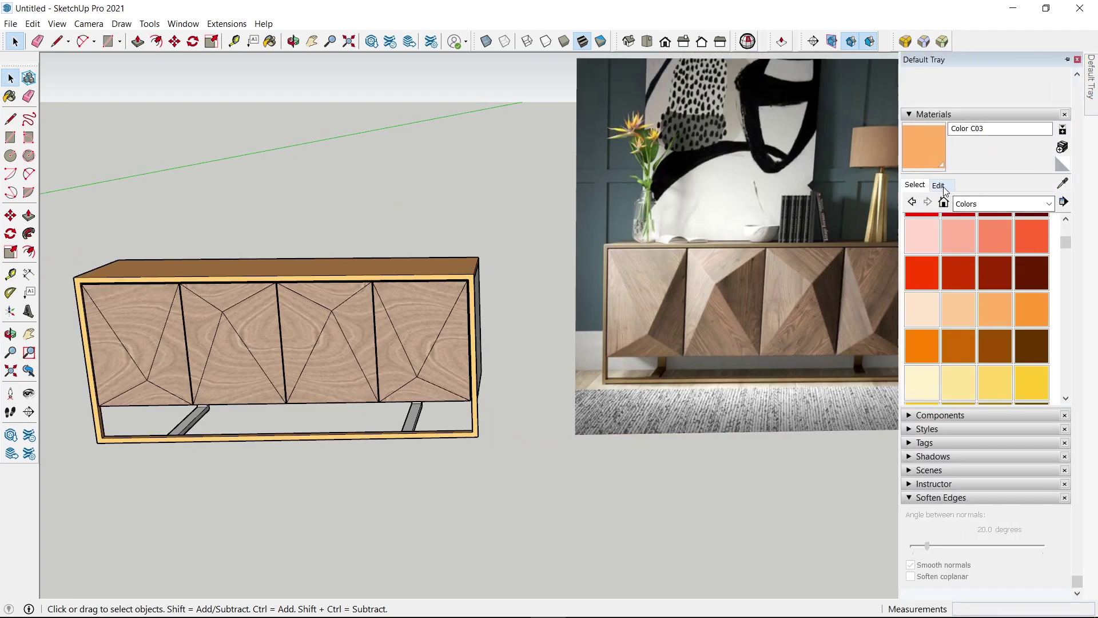
left_click(937, 184)
left_click(978, 255)
left_click_drag(977, 255, 982, 252)
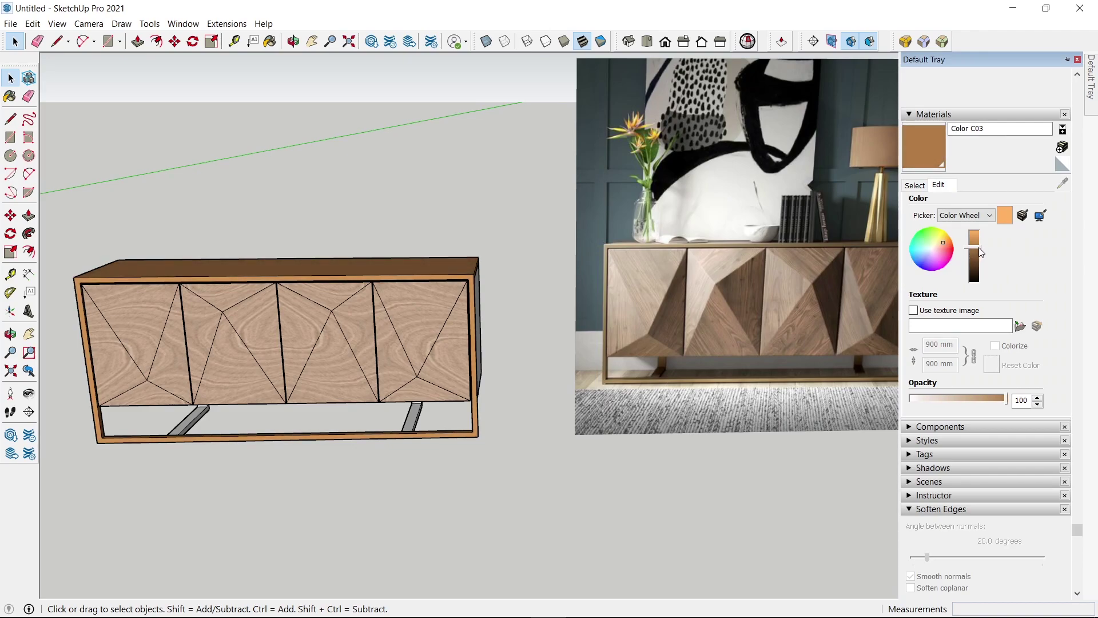
Step: Paint the right leg and the sideboard's end face in the brown tone
double_click(412, 426)
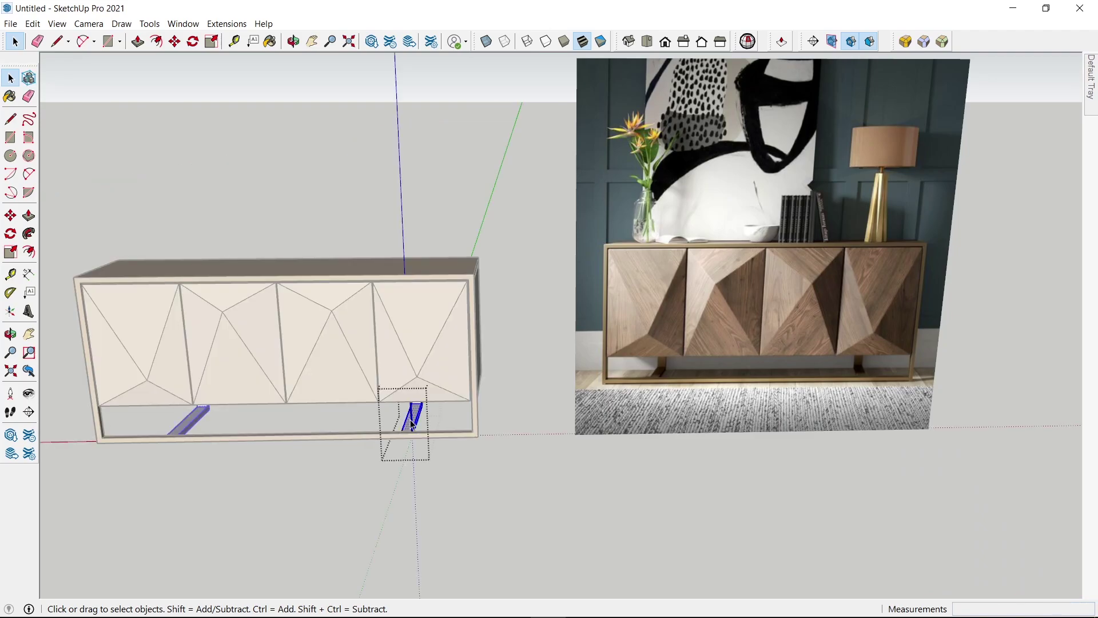
scroll(411, 424, "up", 3)
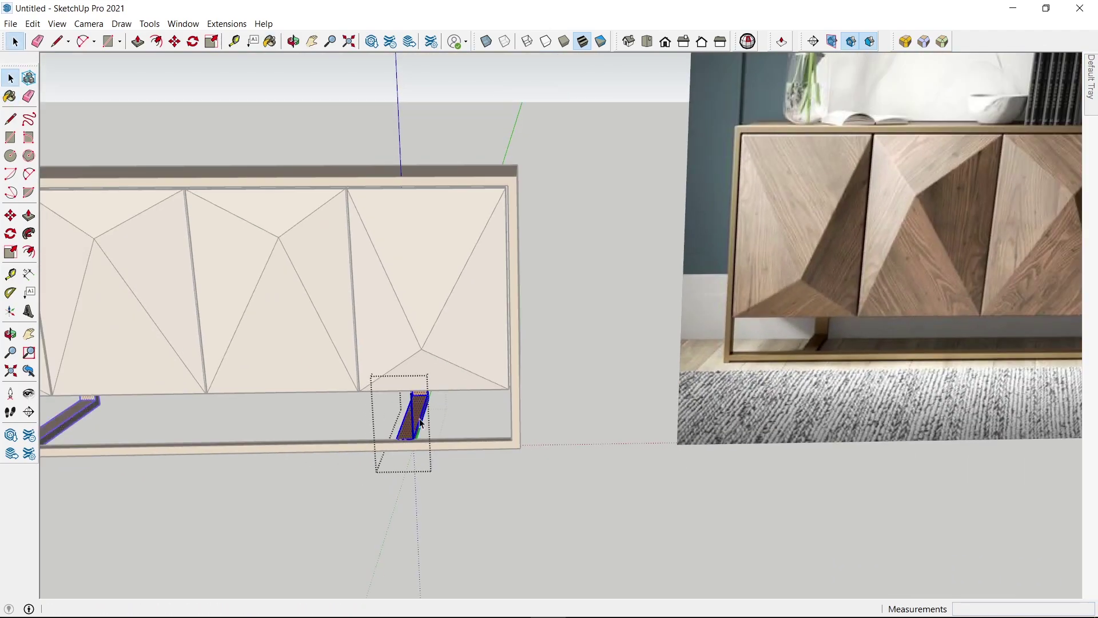
scroll(412, 424, "down", 10)
mouse_move(412, 424)
middle_mouse_down()
mouse_move(301, 370)
mouse_move(526, 334)
mouse_move(422, 331)
middle_mouse_up()
key("b")
key("space")
double_click(423, 336)
key("b")
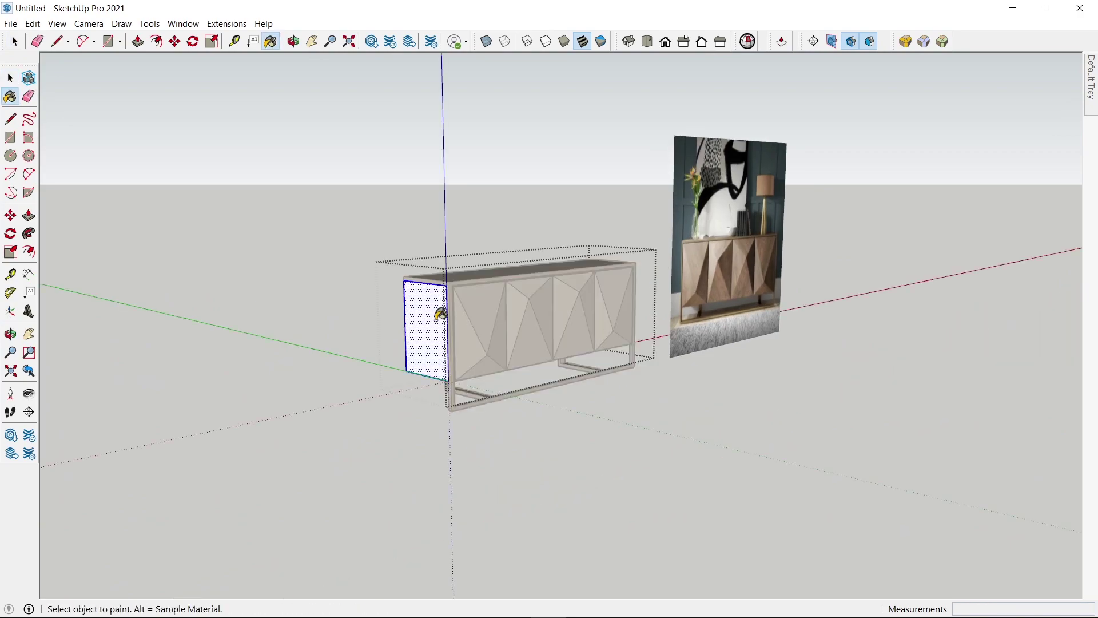
left_click(423, 336)
key("space")
scroll(431, 338, "down", 2)
scroll(511, 307, "up", 1)
scroll(555, 332, "up", 5)
mouse_move(555, 333)
middle_mouse_down()
mouse_move(368, 294)
mouse_move(642, 177)
mouse_move(383, 386)
mouse_move(463, 363)
middle_mouse_up()
scroll(383, 386, "down", 3)
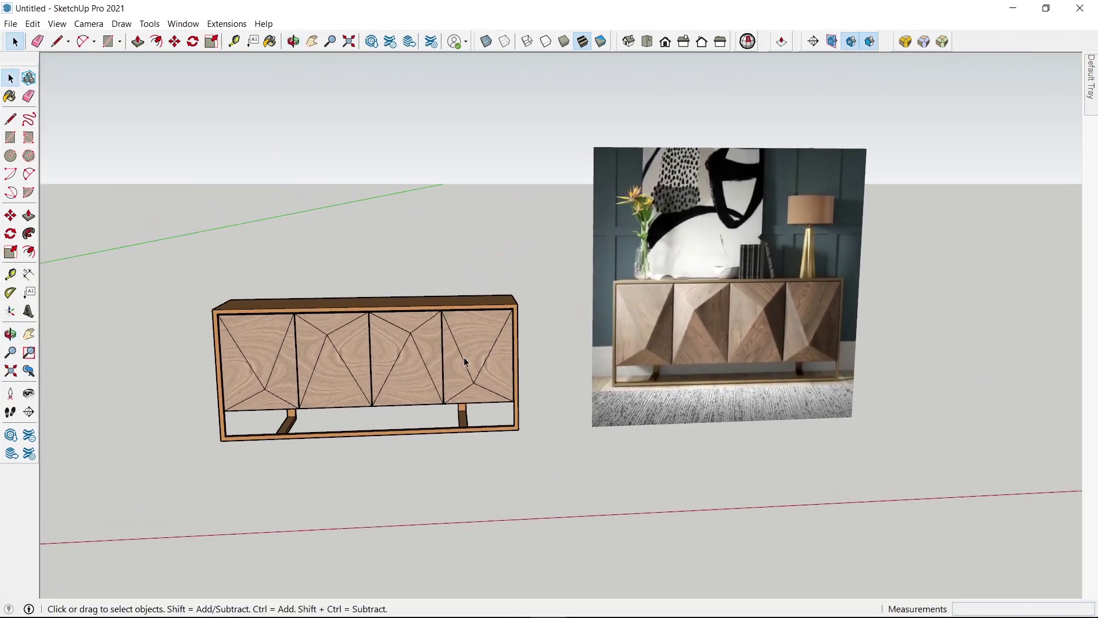